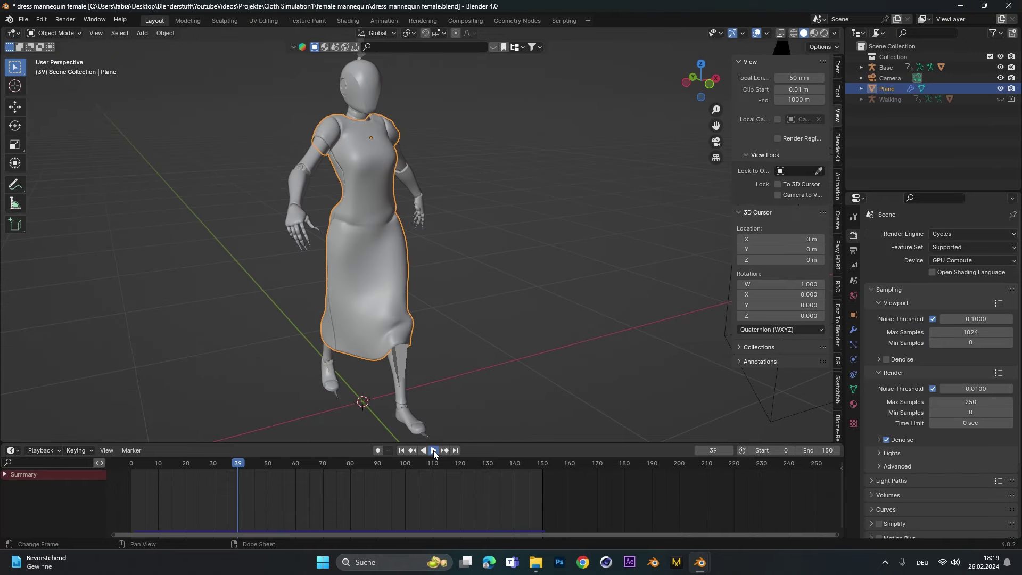
# Play back the finished dress simulation on the walking mannequin.
pyautogui.click(434, 450)
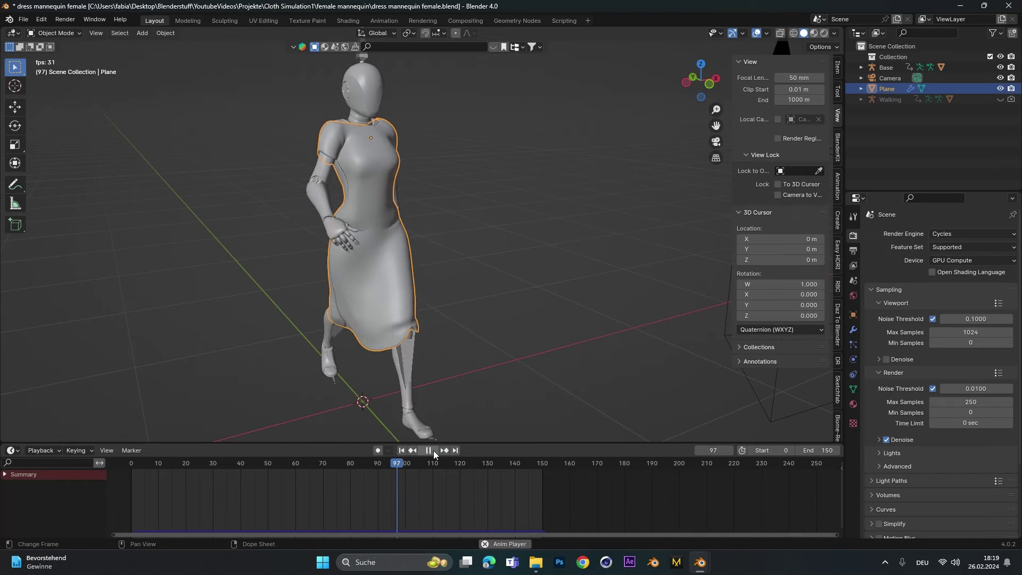
pyautogui.click(434, 450)
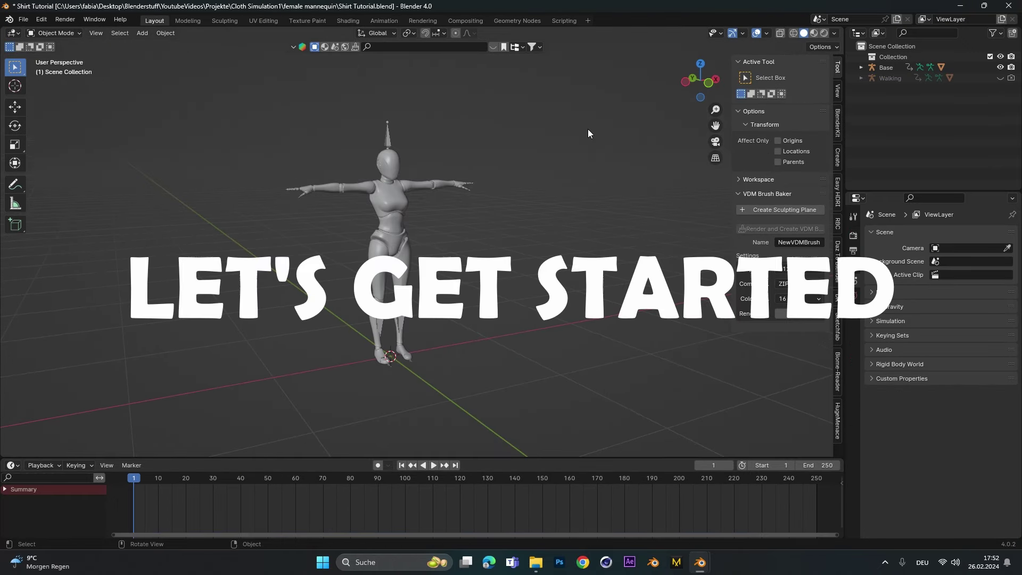
# Scrub and play the timeline to preview the undressed mannequin's animation, then return to frame 5.
pyautogui.click(156, 470)
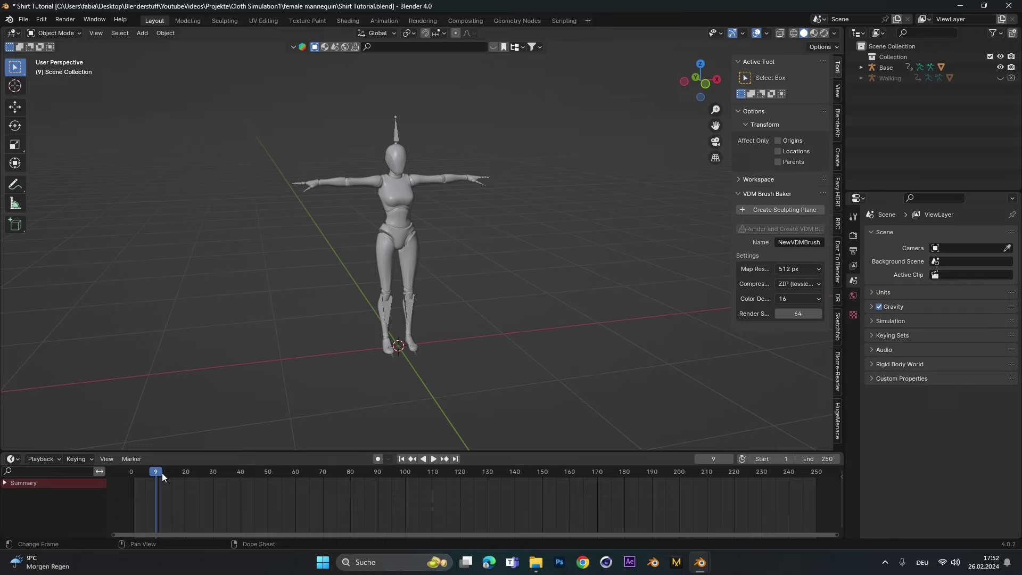
pyautogui.press('space')
pyautogui.moveTo(260, 483); pyautogui.dragTo(346, 484)
pyautogui.press('space')
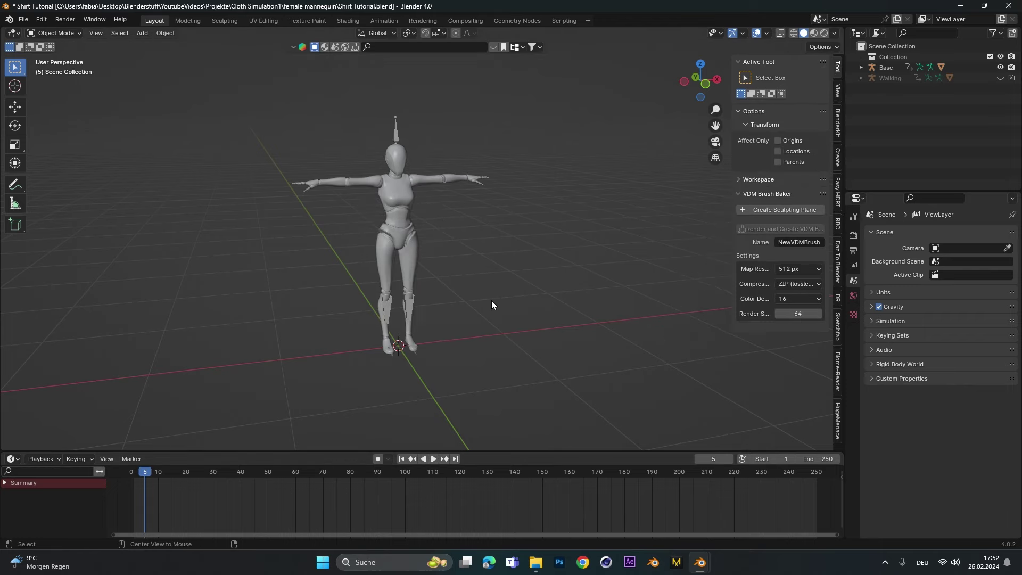
# Add a mesh plane in front view and raise it along Z to chest height, about 1.33 m.
pyautogui.press('KP_1')
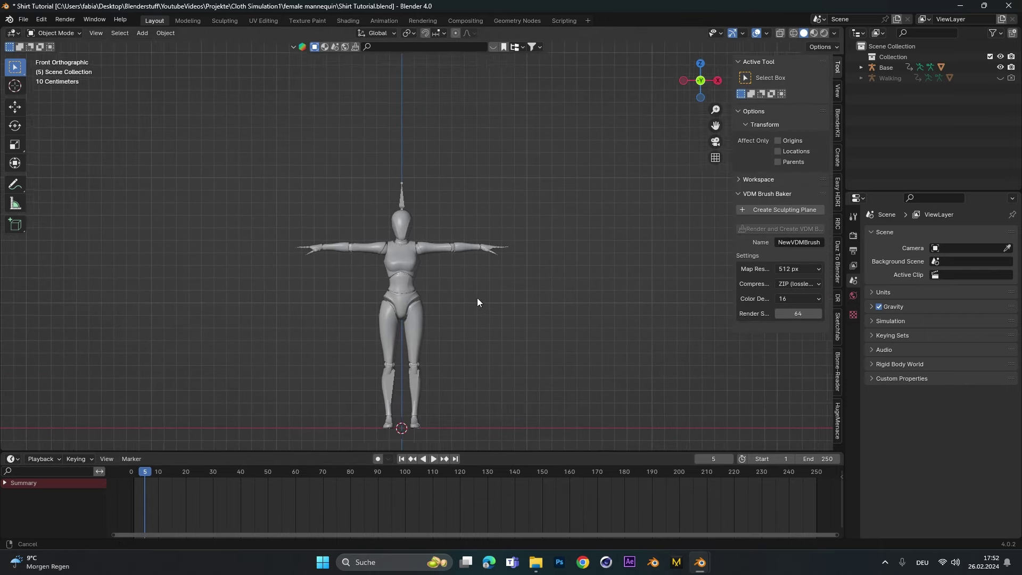
pyautogui.scroll(3, 475, 308)
pyautogui.keyDown('shift'); pyautogui.moveTo(476, 309); pyautogui.dragTo(451, 214, button='middle'); pyautogui.keyUp('shift')
pyautogui.hotkey('shift', 'a')
pyautogui.moveTo(474, 217)
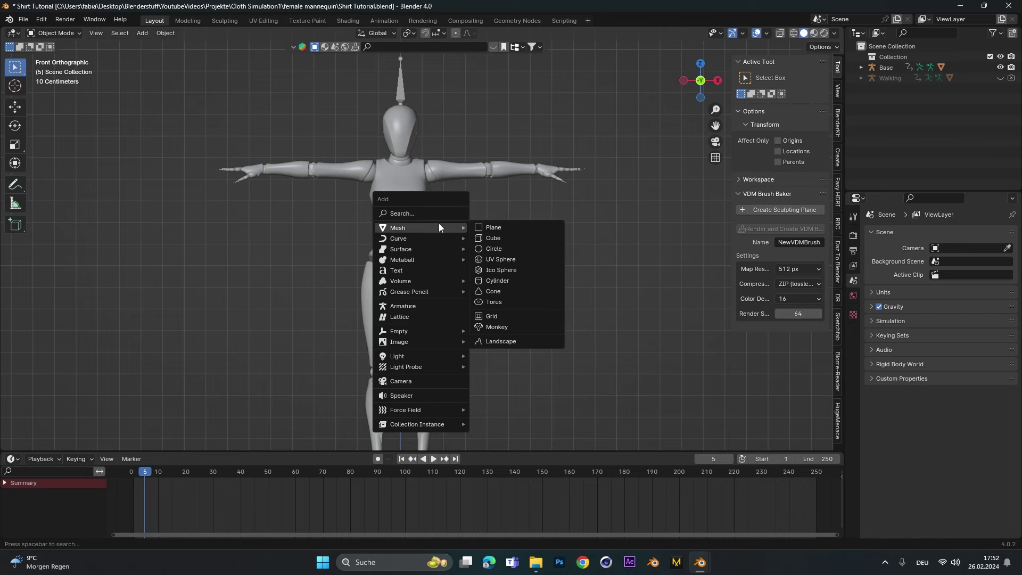
pyautogui.click(491, 233)
pyautogui.press('g')
pyautogui.press('z')
pyautogui.click(446, 405)
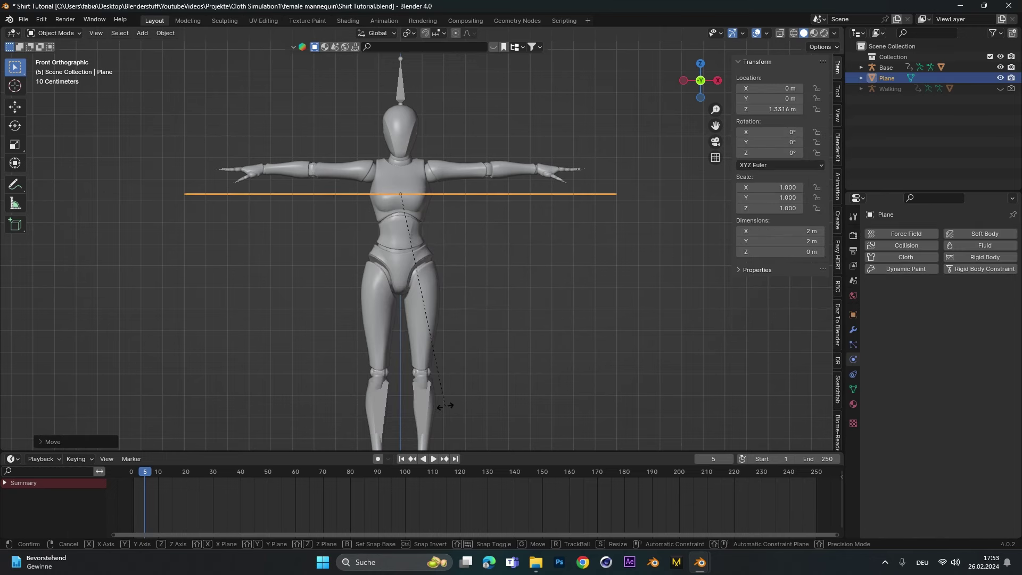
# Rotate the plane 90° about X to stand upright and scale it down to about 0.255.
pyautogui.write('r90x')
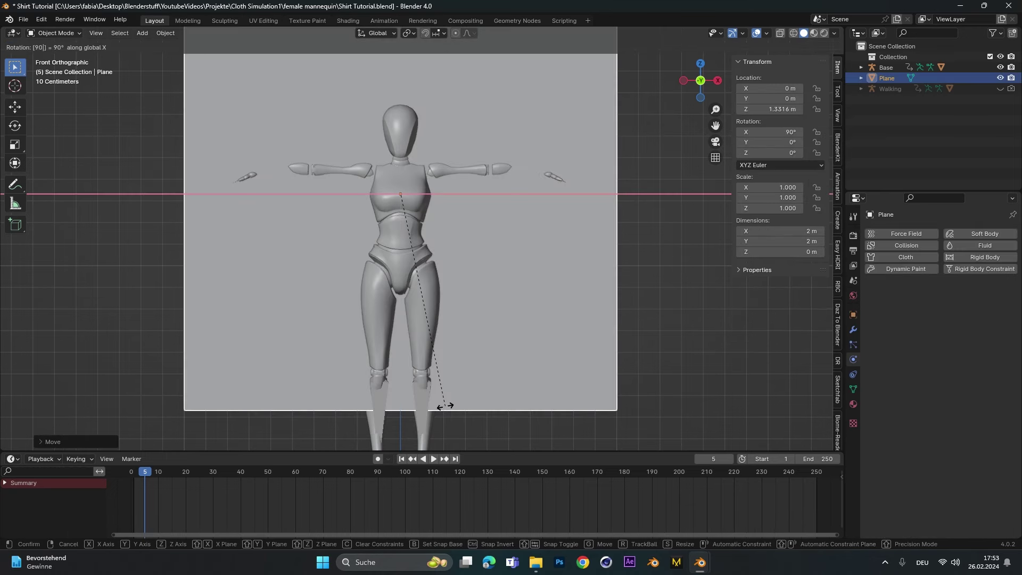
pyautogui.click(445, 406)
pyautogui.scroll(-2, 443, 237)
pyautogui.press('s')
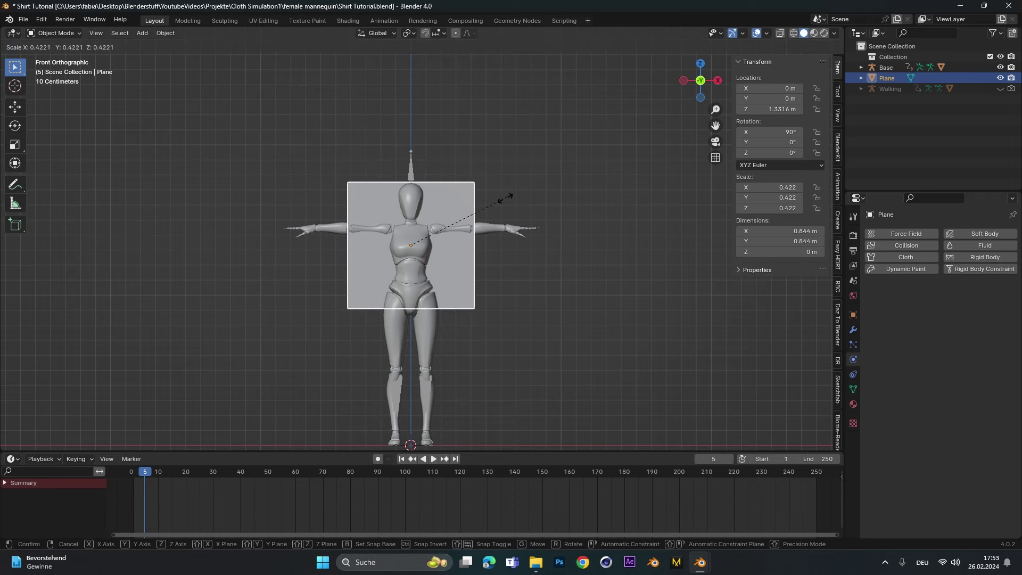
pyautogui.click(471, 216)
# In side view, move the plane along Y to just in front of the chest, at about -0.178 m.
pyautogui.press('ctrl+KP_3')
pyautogui.scroll(4, 479, 250)
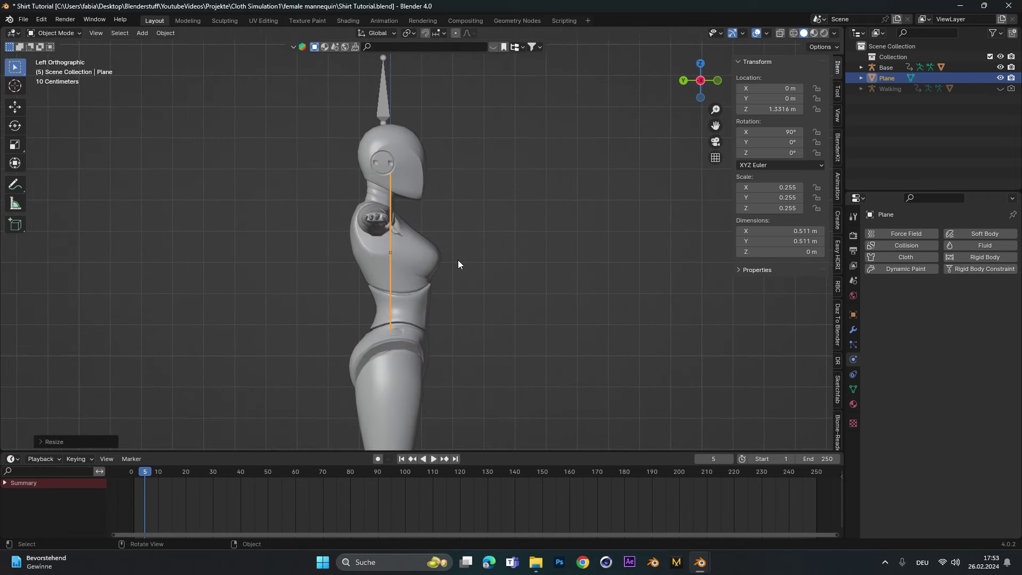
pyautogui.press('g')
pyautogui.press('y')
pyautogui.click(482, 278)
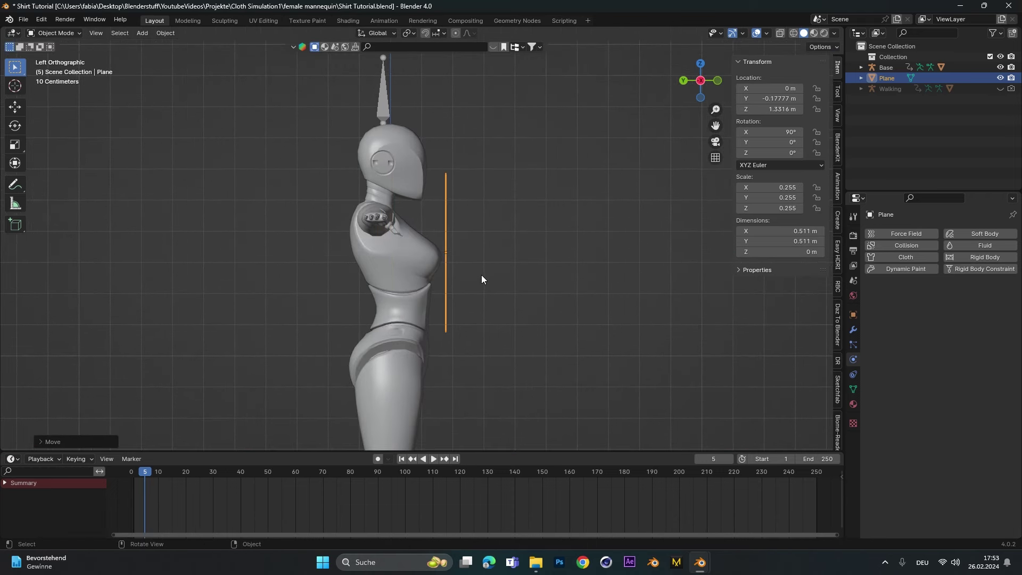
pyautogui.scroll(4, 482, 278)
pyautogui.scroll(-4, 427, 274)
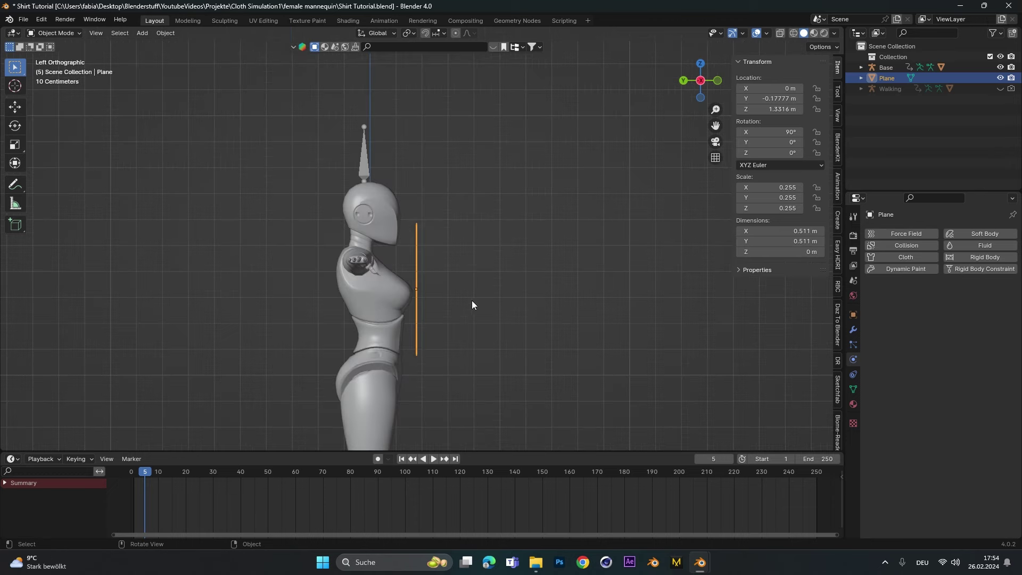
# Turn on X-ray display in front view and open the plane in Edit Mode with its top edge selected.
pyautogui.press('KP_1')
pyautogui.keyDown('shift'); pyautogui.moveTo(461, 310); pyautogui.dragTo(443, 282, button='middle'); pyautogui.keyUp('shift')
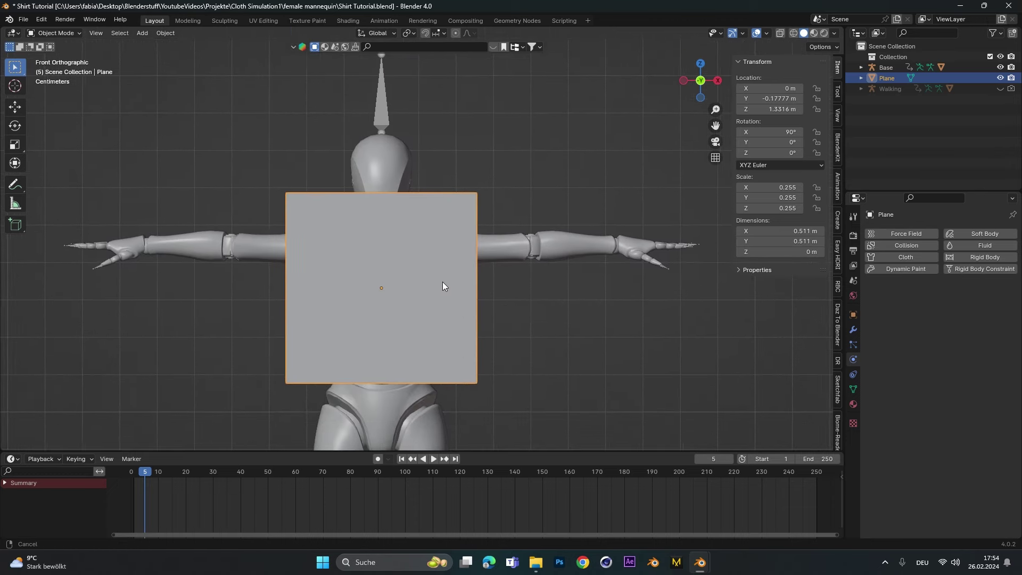
pyautogui.click(781, 34)
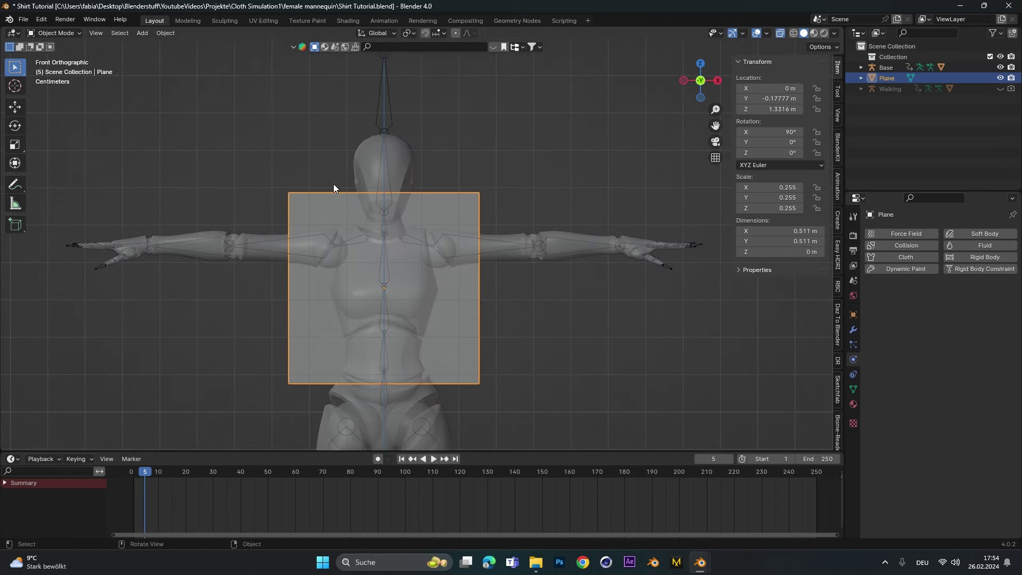
pyautogui.keyDown('shift'); pyautogui.moveTo(421, 270); pyautogui.dragTo(474, 233, button='middle'); pyautogui.keyUp('shift')
pyautogui.press('Tab')
pyautogui.scroll(1, 475, 224)
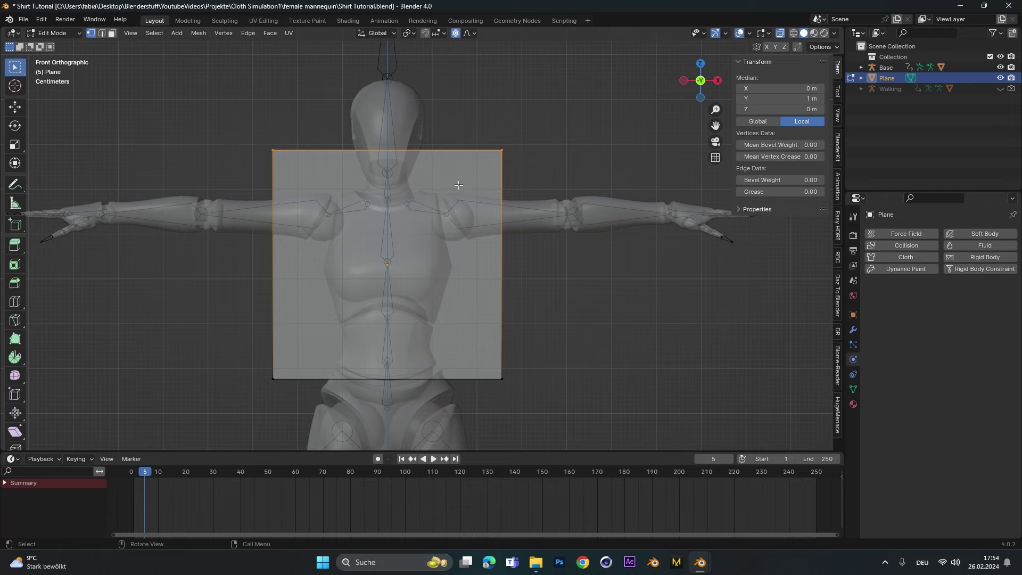
# Scale the plane's top edge to about 0.5 along X and lower it to shoulder level, at local Y about 0.67 m.
pyautogui.press('s')
pyautogui.press('x')
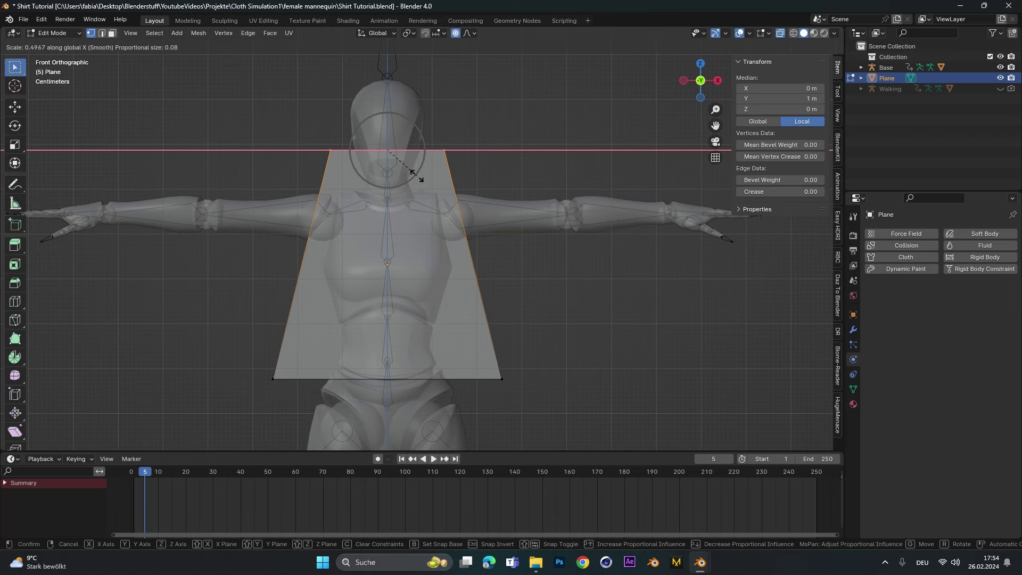
pyautogui.click(419, 178)
pyautogui.press('g')
pyautogui.press('z')
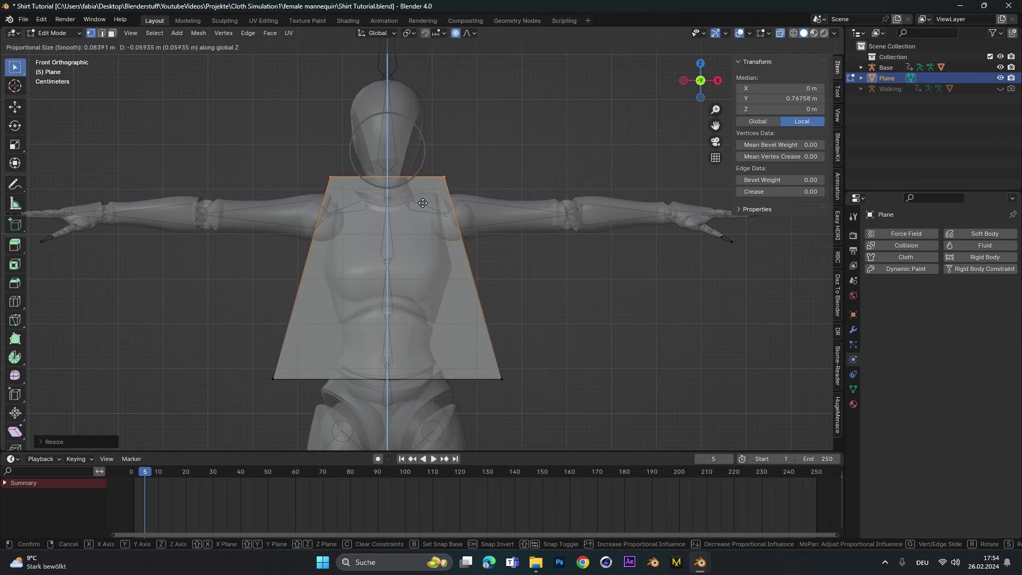
pyautogui.click(424, 214)
pyautogui.scroll(5, 422, 207)
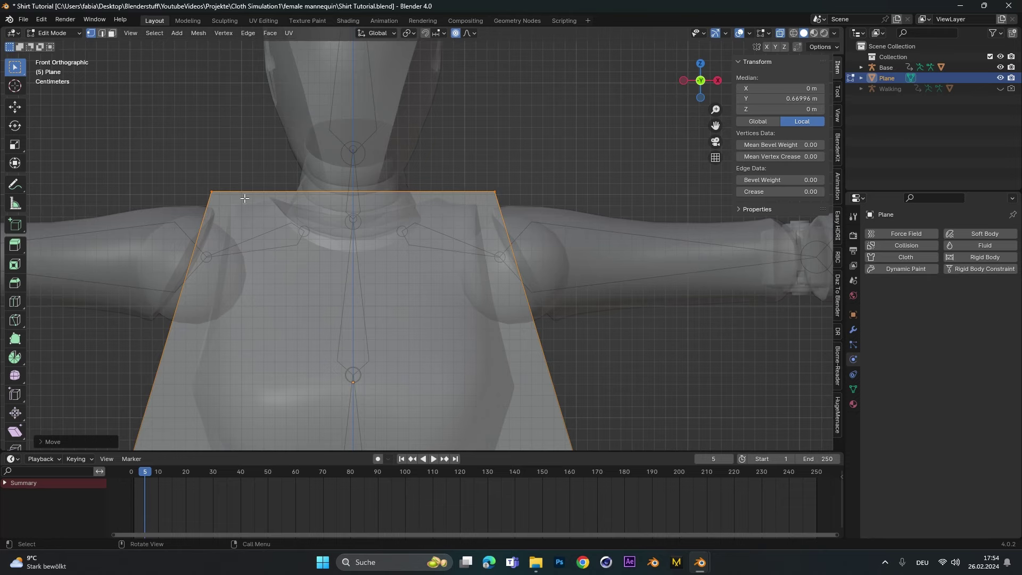
pyautogui.scroll(-4, 217, 262)
pyautogui.scroll(-2, 344, 323)
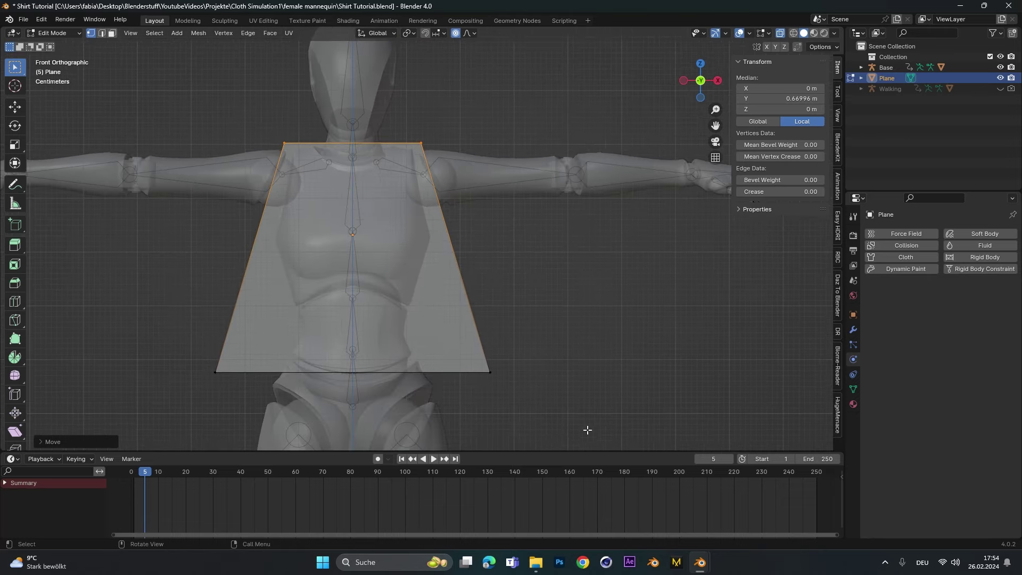
# Raise the plane's bottom edge to the upper chest, at local Y about 0.085 m, and scale it to about 0.67 along X.
pyautogui.moveTo(542, 405); pyautogui.dragTo(203, 366)
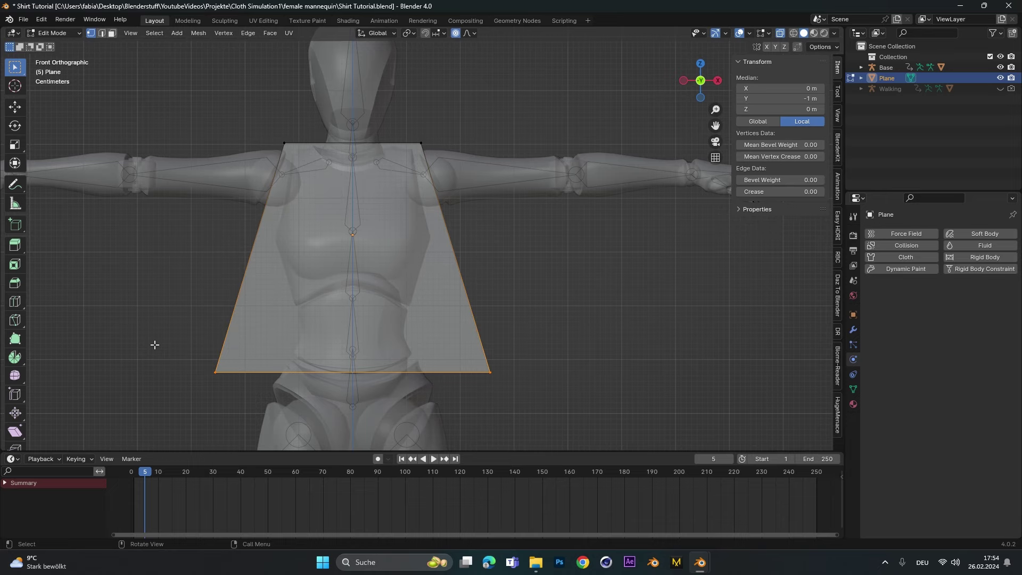
pyautogui.press('g')
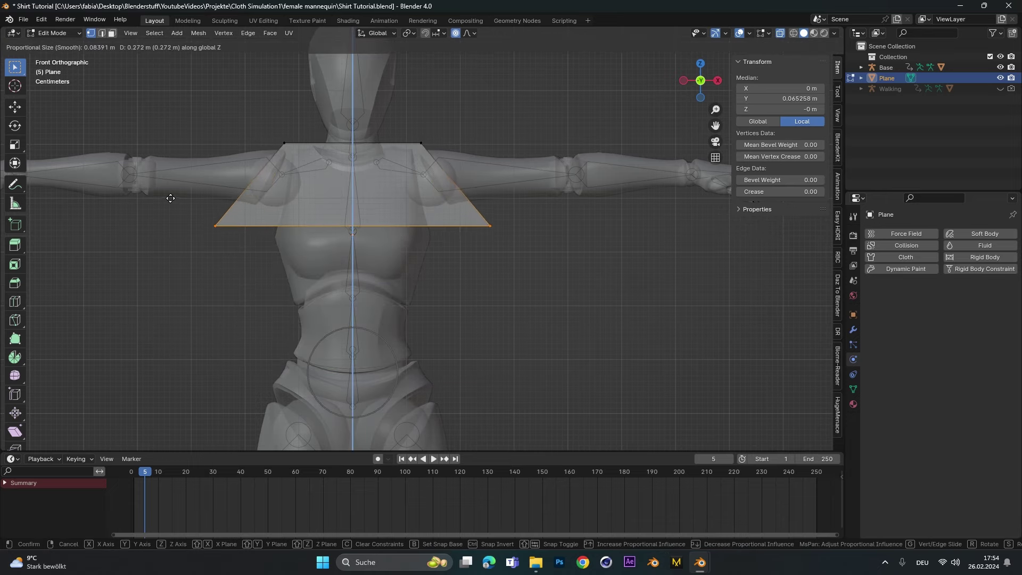
pyautogui.click(171, 199)
pyautogui.press('s')
pyautogui.press('x')
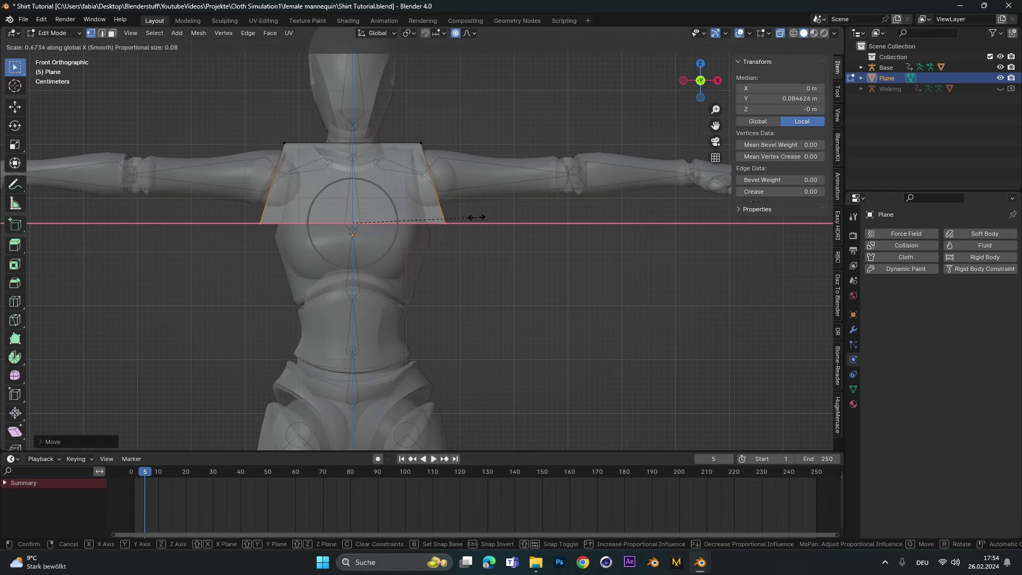
pyautogui.click(476, 216)
# Raise the bottom edge slightly further to just below the armpits, at local Y about 0.156 m.
pyautogui.scroll(2, 421, 218)
pyautogui.keyDown('shift'); pyautogui.moveTo(420, 219); pyautogui.dragTo(480, 237, button='middle'); pyautogui.keyUp('shift')
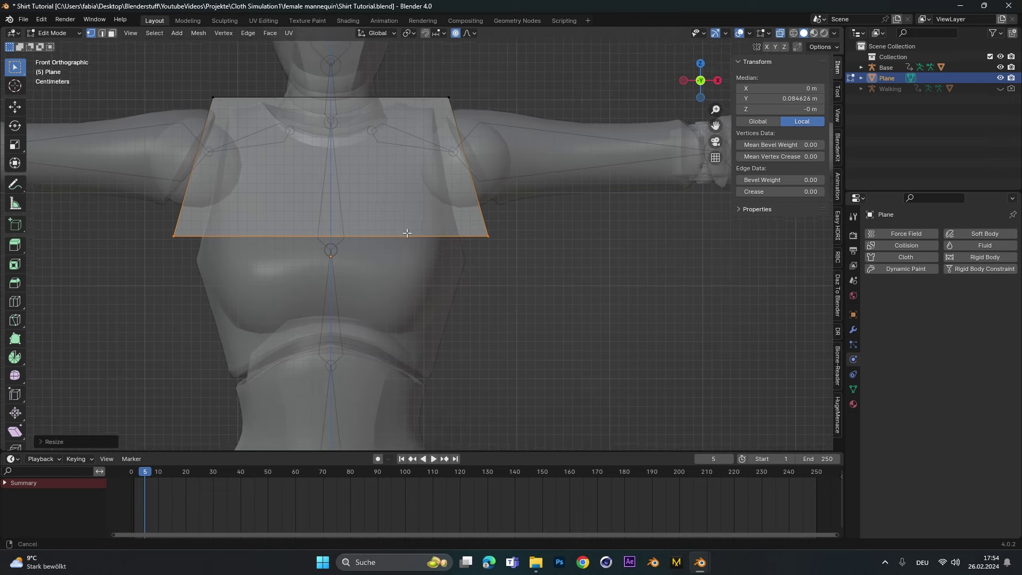
pyautogui.scroll(1, 406, 235)
pyautogui.press('g')
pyautogui.click(403, 219)
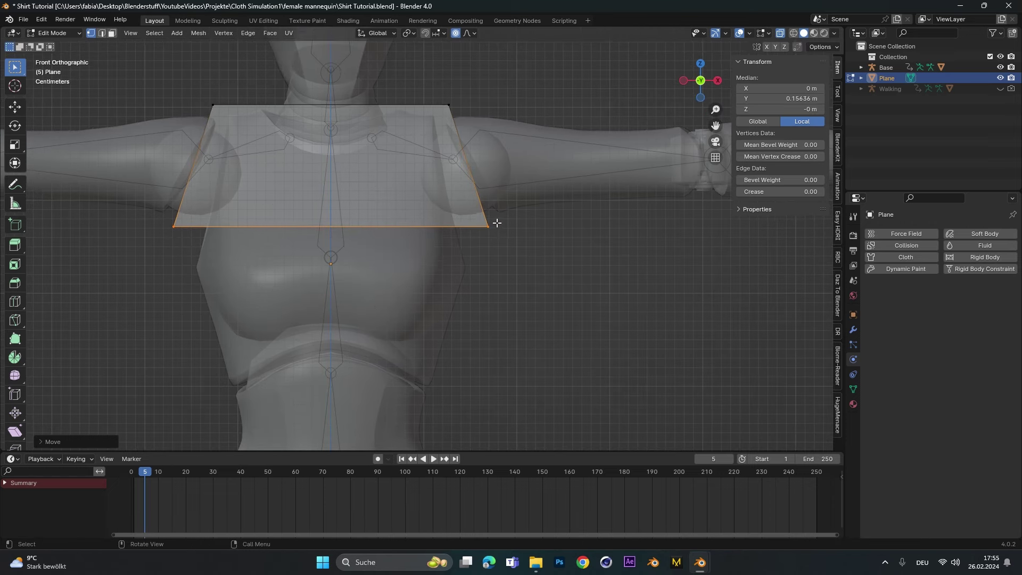
# Extrude both slanted side edges and scale them outward along X over the upper arms, to about 1.32 m local X on each side.
pyautogui.scroll(-1, 453, 246)
pyautogui.keyDown('shift'); pyautogui.moveTo(454, 246); pyautogui.dragTo(487, 304, button='middle'); pyautogui.keyUp('shift')
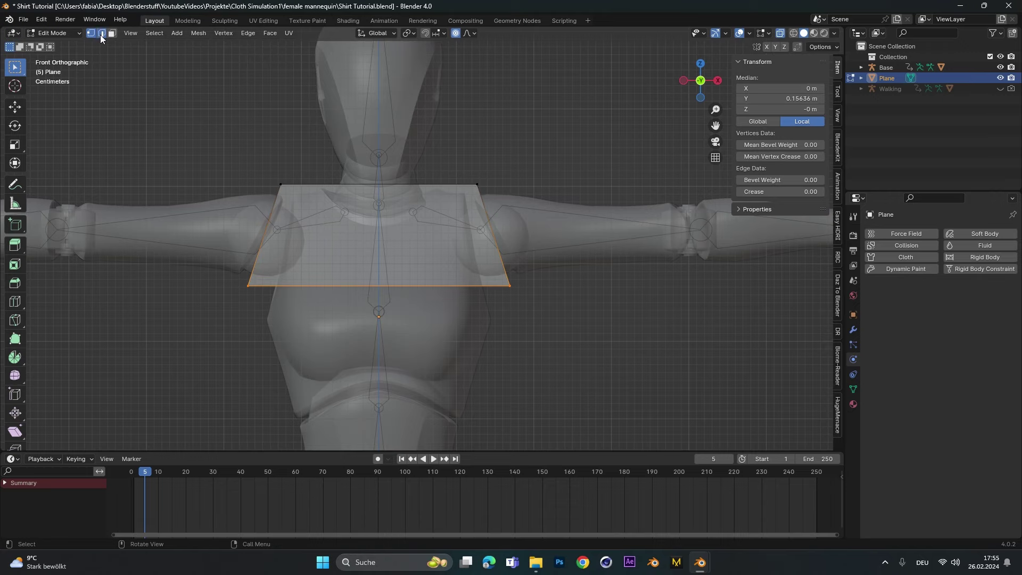
pyautogui.click(101, 33)
pyautogui.click(430, 247)
pyautogui.click(493, 233)
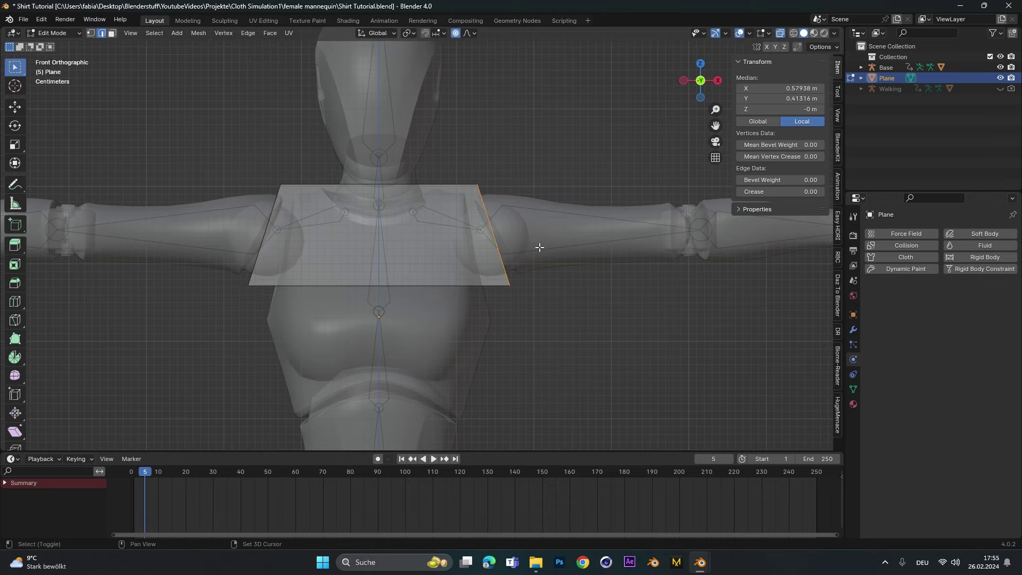
pyautogui.keyDown('shift'); pyautogui.click(265, 234); pyautogui.keyUp('shift')
pyautogui.scroll(-2, 390, 232)
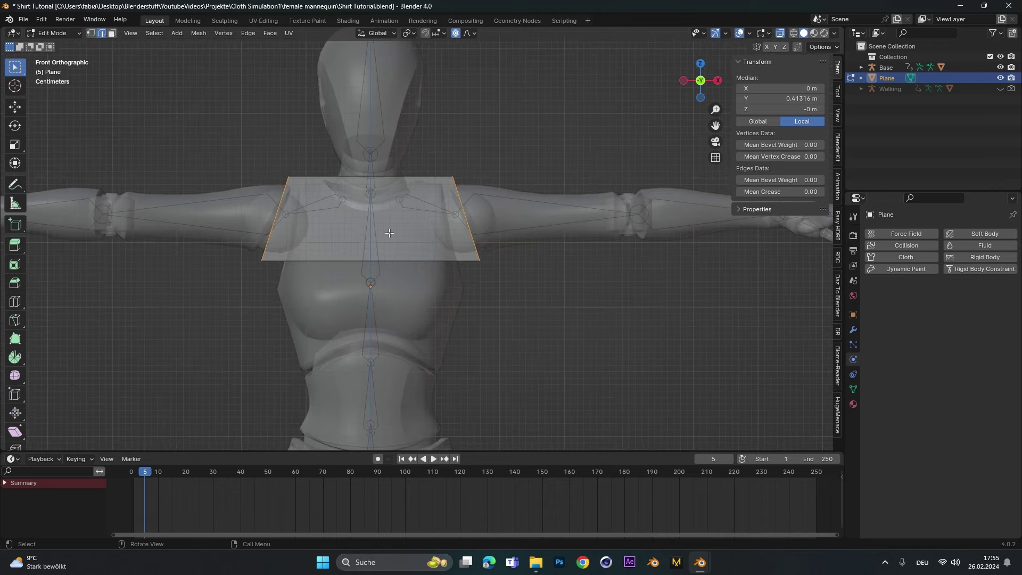
pyautogui.press('e')
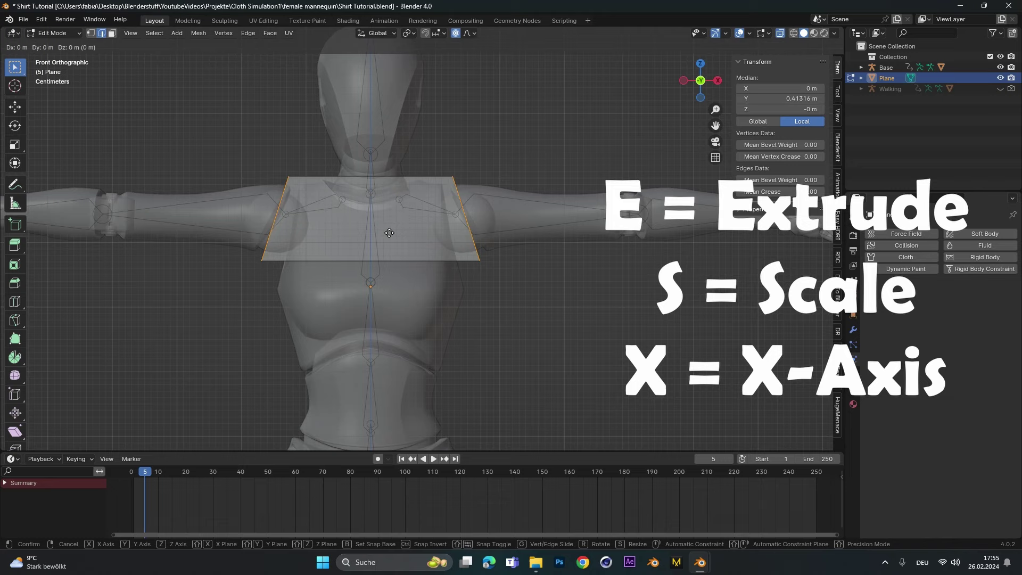
pyautogui.press('s')
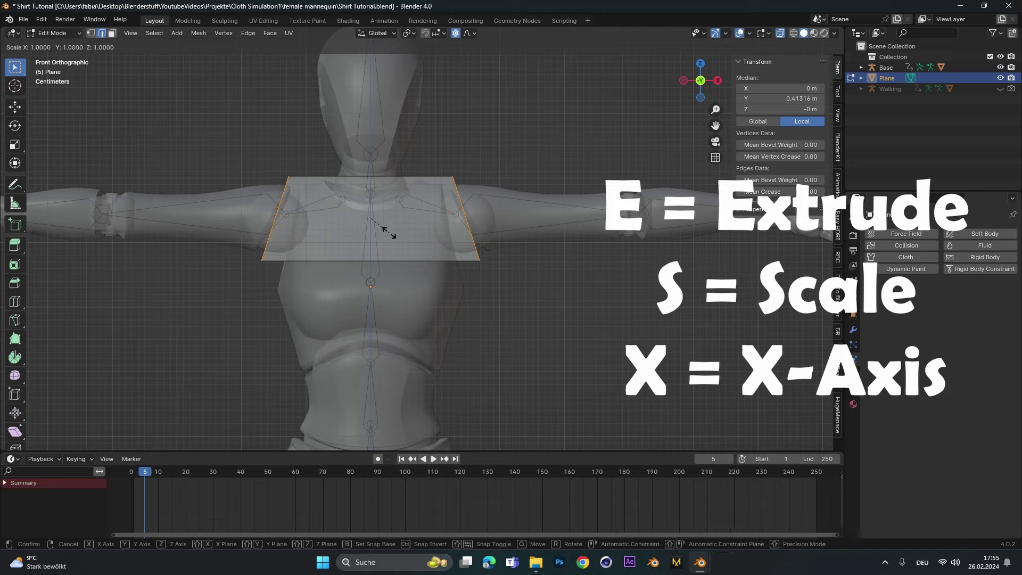
pyautogui.press('x')
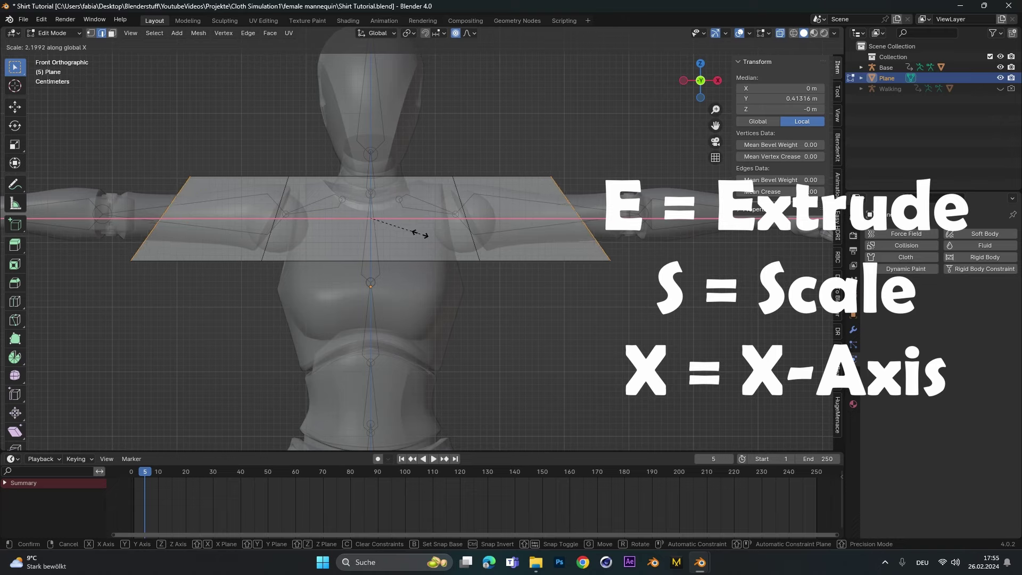
pyautogui.click(423, 234)
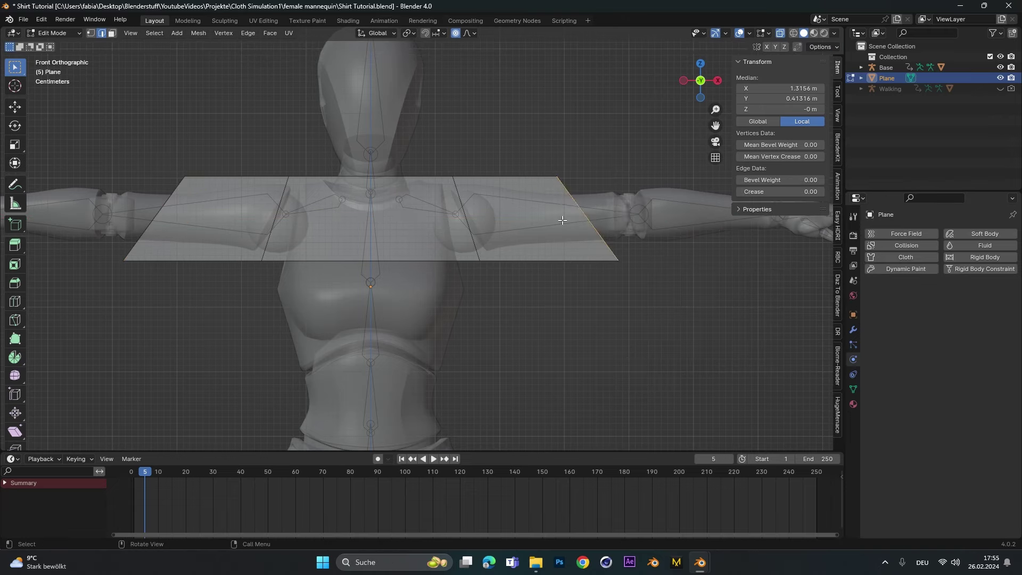
# Rotate each sleeve's outer edge in opposite directions until both stand roughly vertical.
pyautogui.press('r')
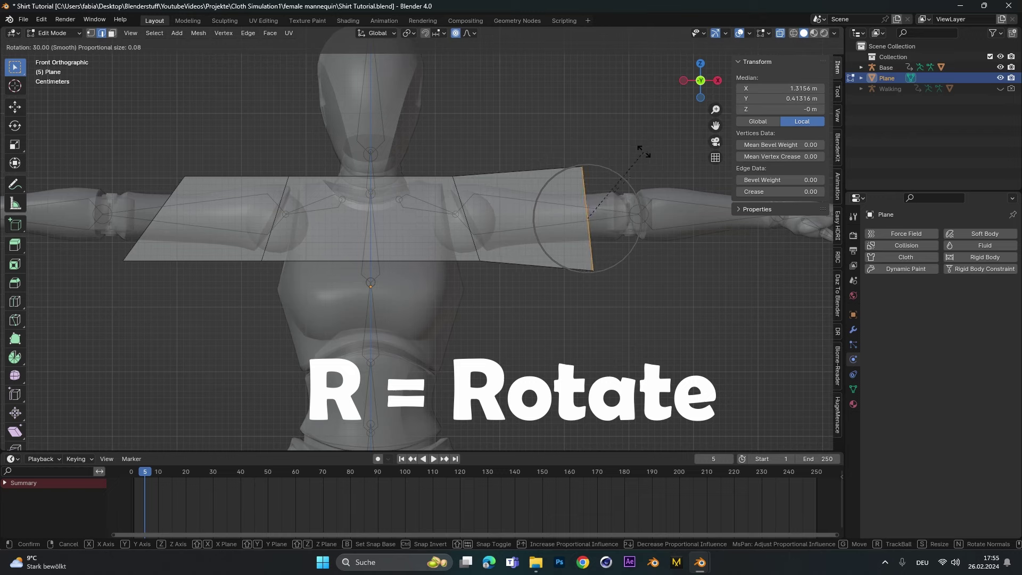
pyautogui.click(645, 152)
pyautogui.hotkey('ctrl', 'shift', 'm')
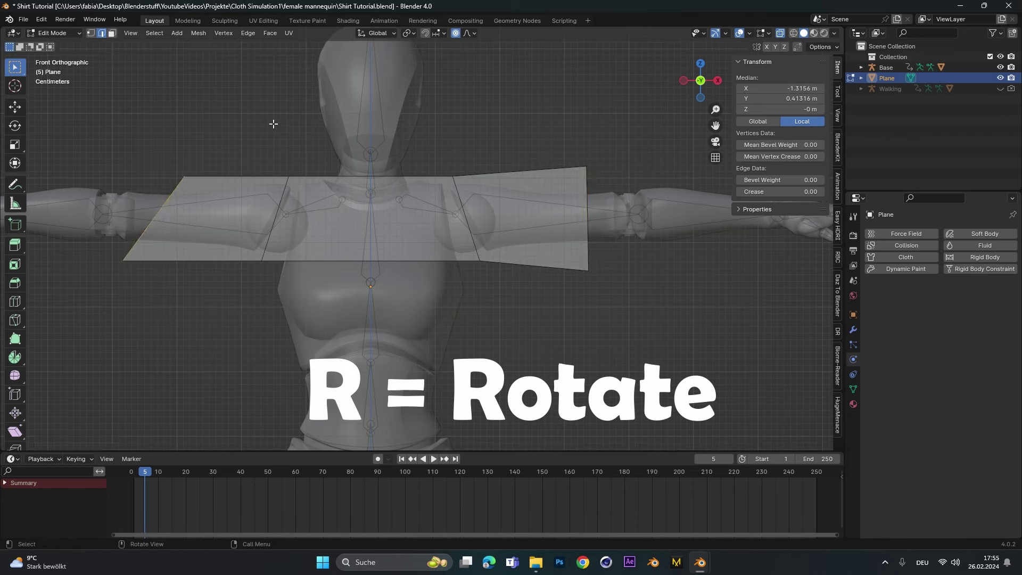
pyautogui.press('r')
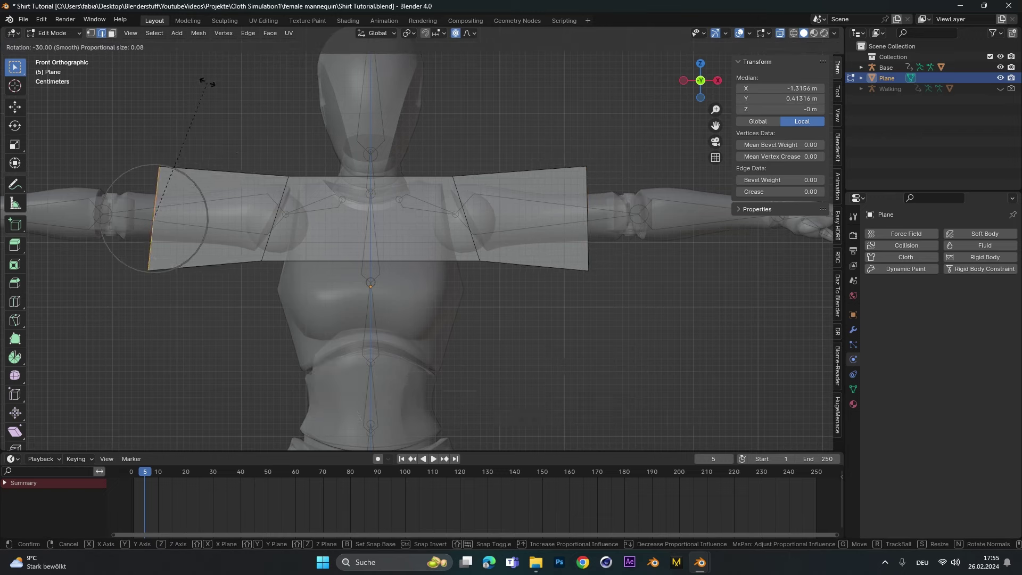
pyautogui.click(195, 82)
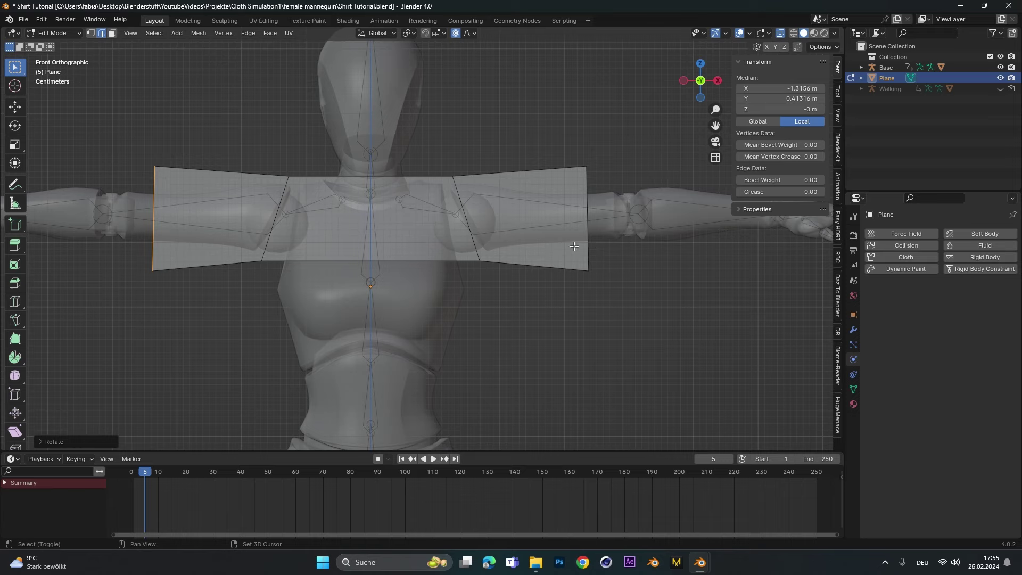
# Scale both outer sleeve edges down along Z so the sleeves narrow slightly toward the forearms.
pyautogui.keyDown('shift'); pyautogui.click(587, 205); pyautogui.keyUp('shift')
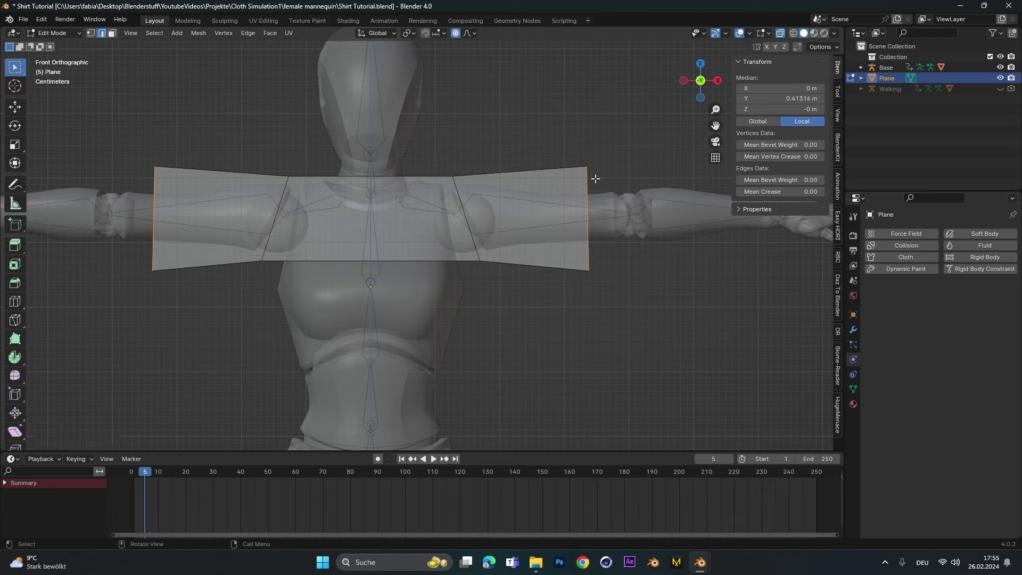
pyautogui.press('s')
pyautogui.press('x')
pyautogui.press('z')
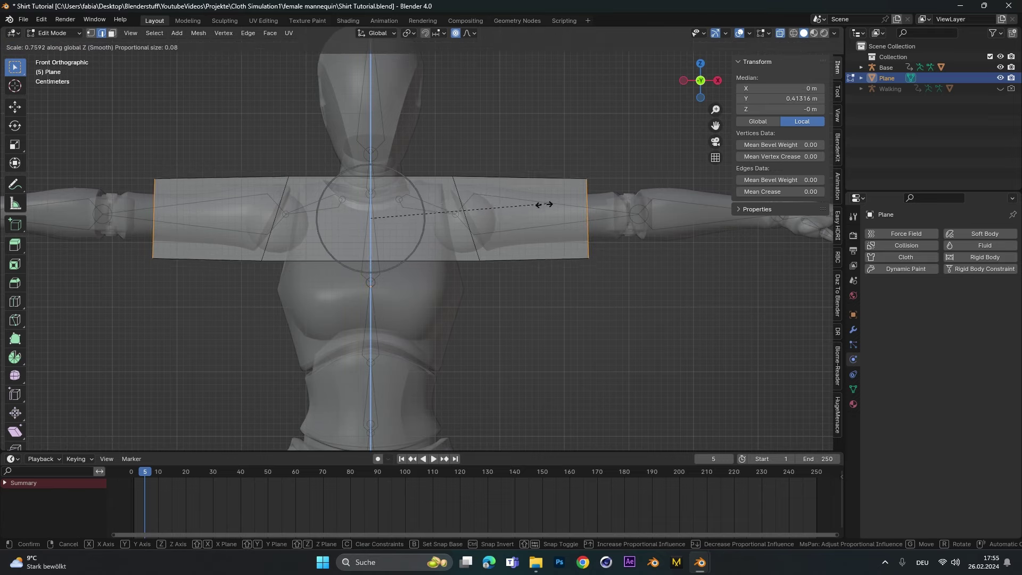
pyautogui.click(544, 205)
# Add two evenly spaced vertical loop cuts through the central chest section without sliding them.
pyautogui.scroll(1, 343, 197)
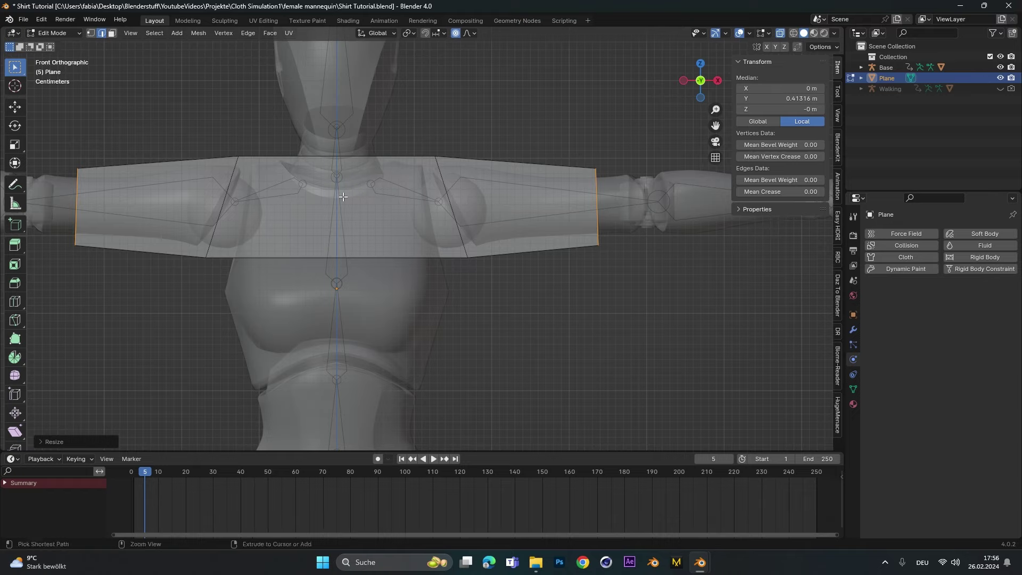
pyautogui.hotkey('ctrl', 'r')
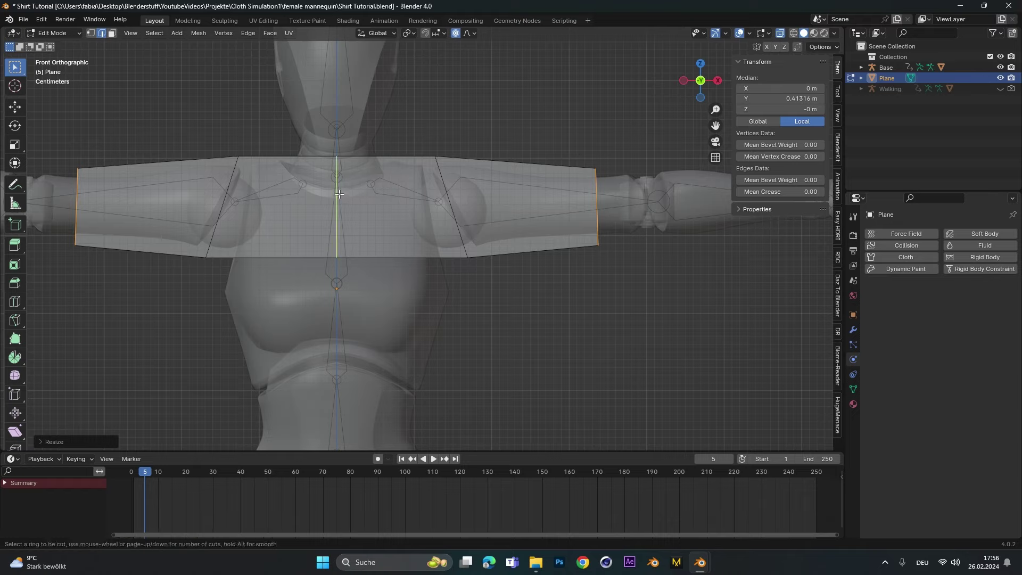
pyautogui.scroll(1, 339, 194)
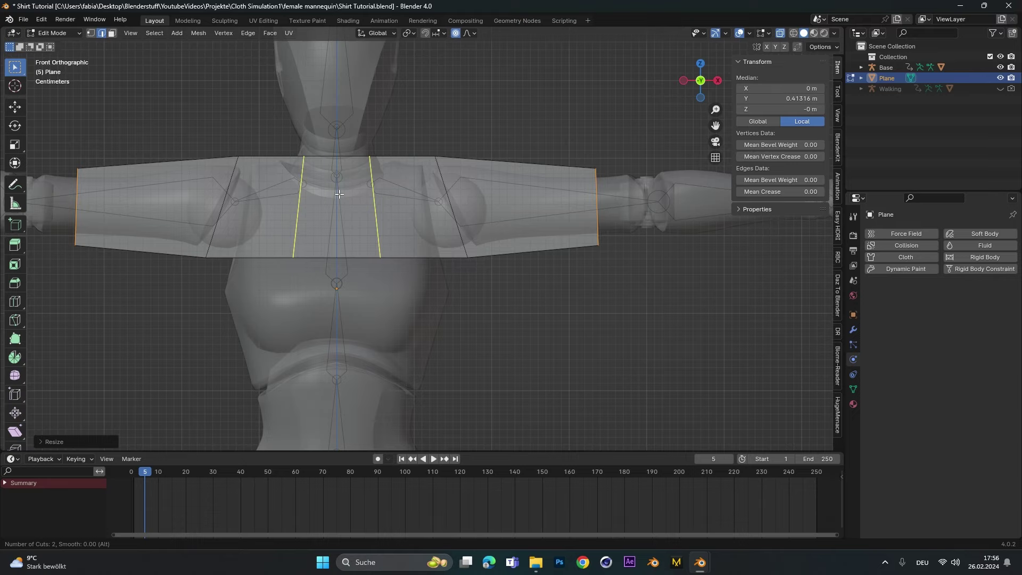
pyautogui.click(339, 194)
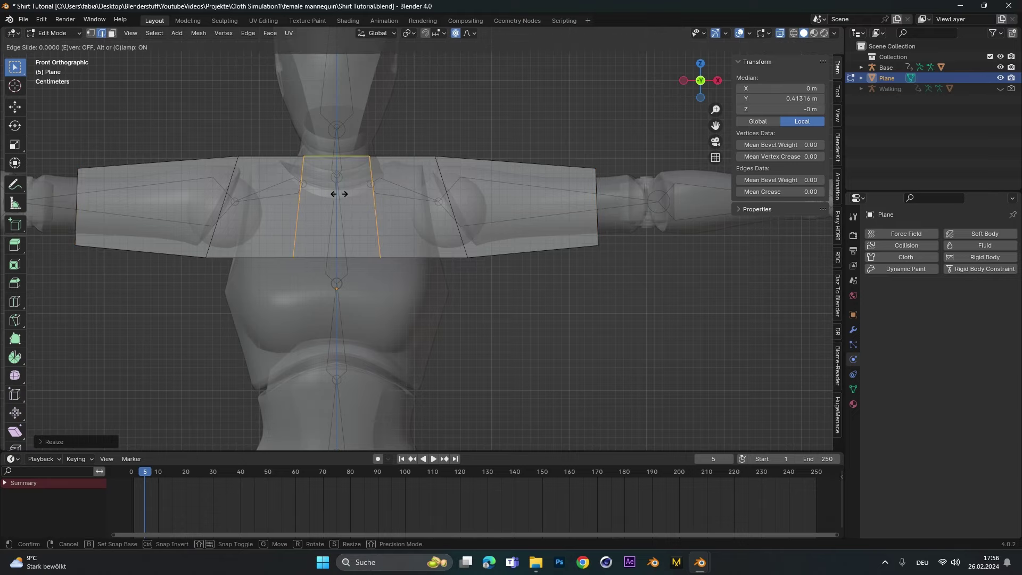
pyautogui.click(339, 195)
# Extrude the three bottom chest edges straight down along Z to the hips, at local Y about -1.277 m.
pyautogui.keyDown('shift'); pyautogui.moveTo(351, 249); pyautogui.dragTo(270, 153, button='middle'); pyautogui.keyUp('shift')
pyautogui.scroll(-1, 270, 153)
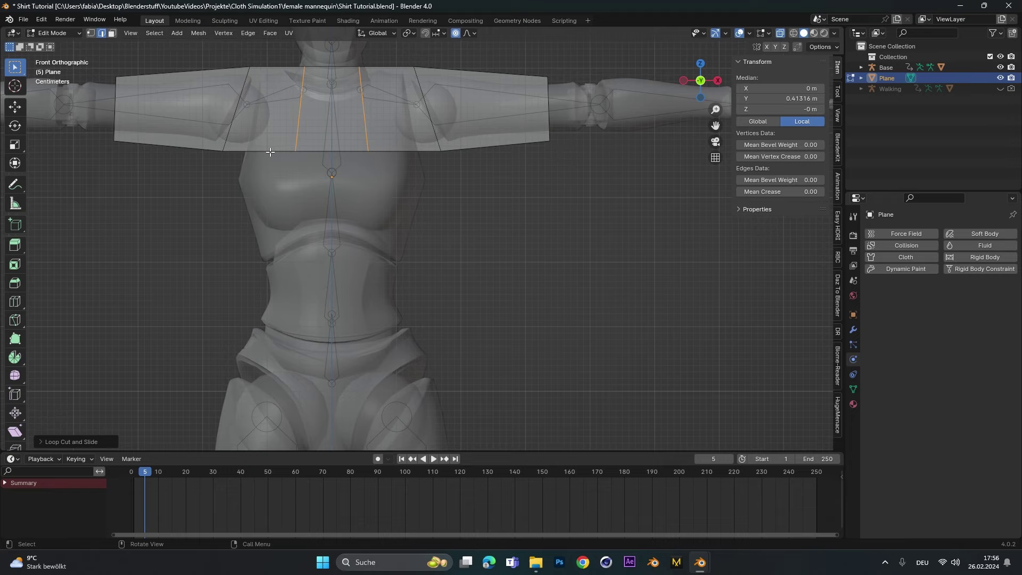
pyautogui.click(274, 151)
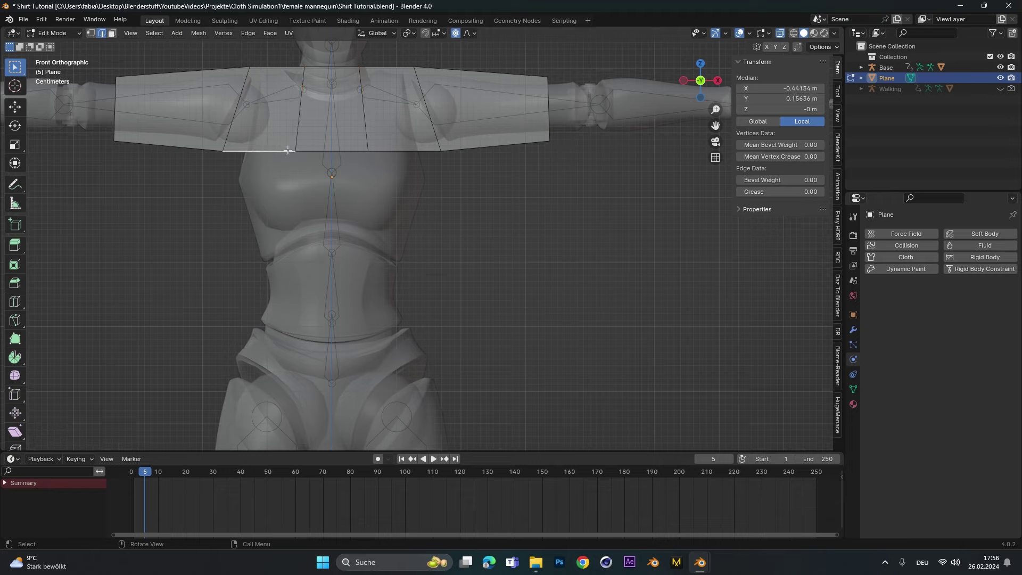
pyautogui.keyDown('ctrl'); pyautogui.click(408, 152); pyautogui.keyUp('ctrl')
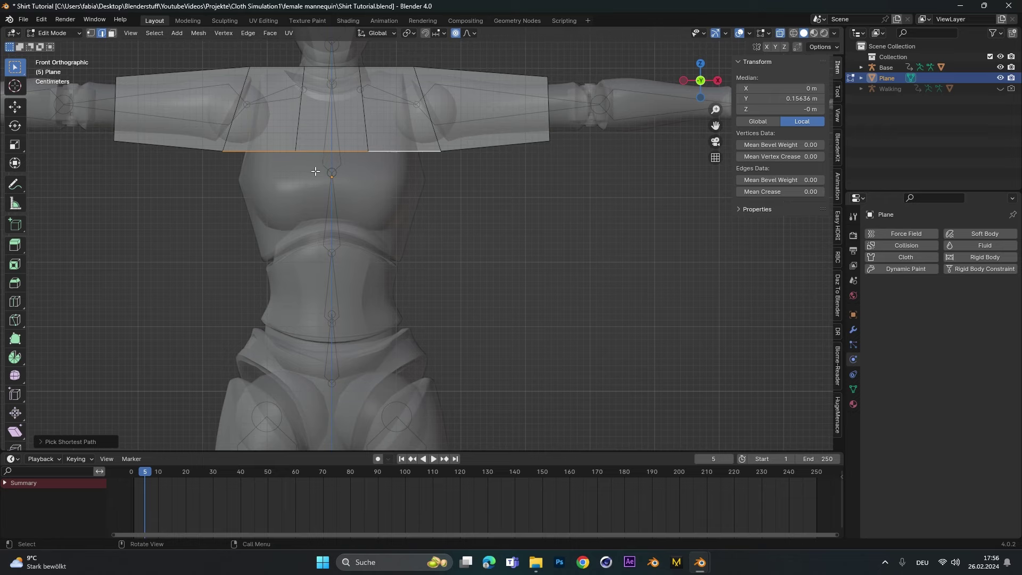
pyautogui.press('e')
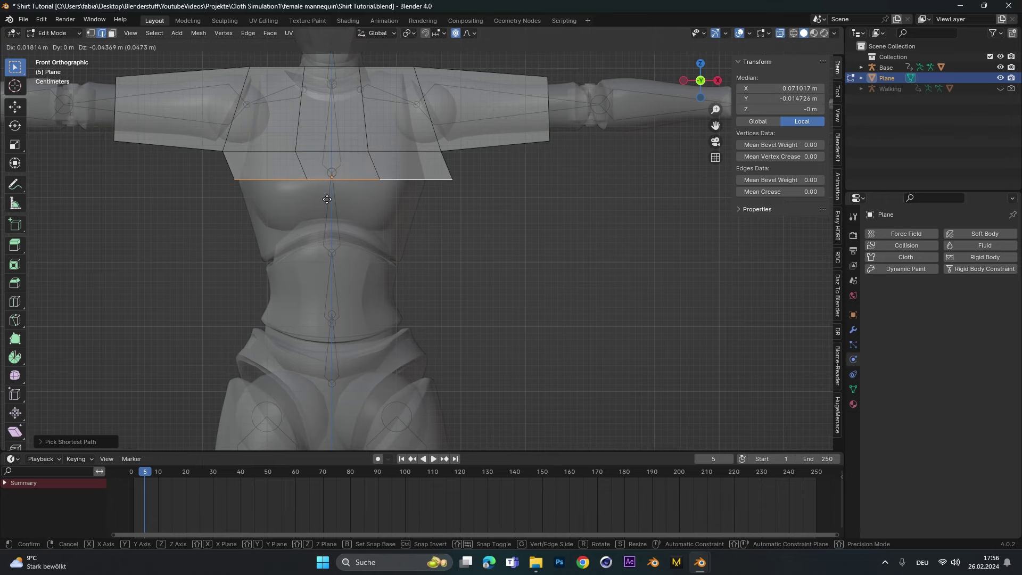
pyautogui.press('z')
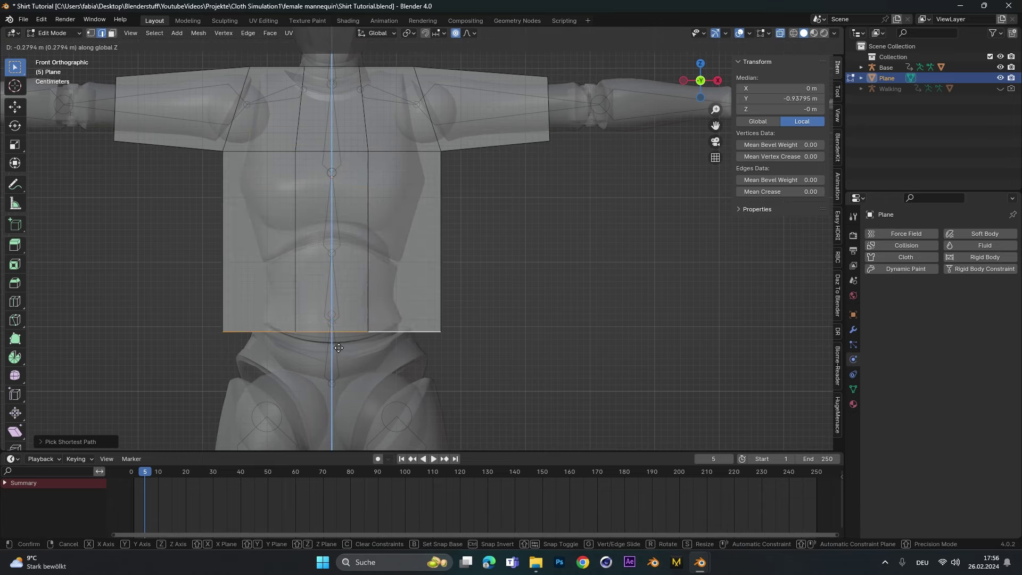
pyautogui.click(349, 408)
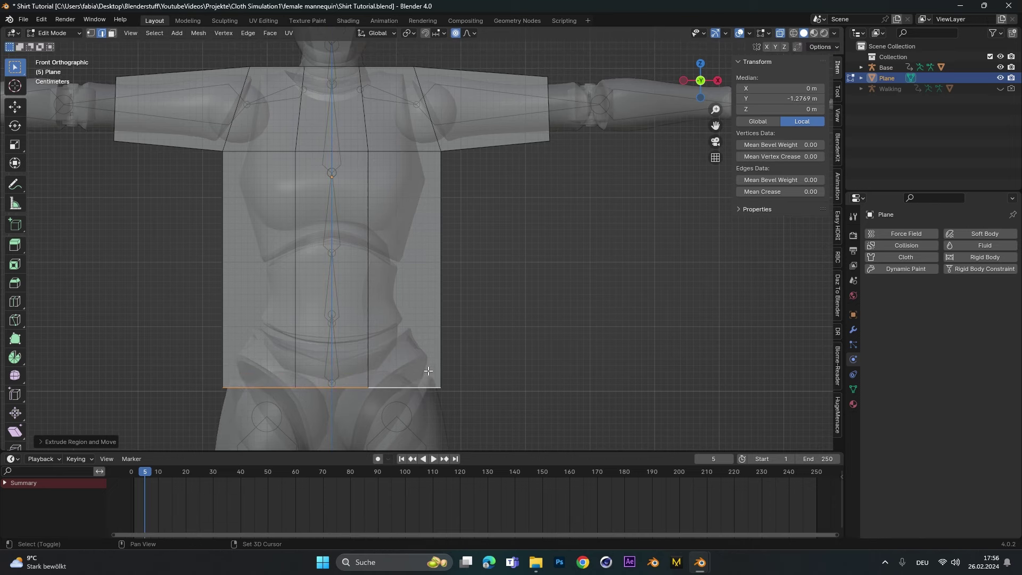
# Raise the hem's two outer corner vertices to local Y about -1.051 m and scale them to about 1.10 along X.
pyautogui.keyDown('shift'); pyautogui.moveTo(421, 407); pyautogui.dragTo(380, 252, button='middle'); pyautogui.keyUp('shift')
pyautogui.scroll(1, 387, 304)
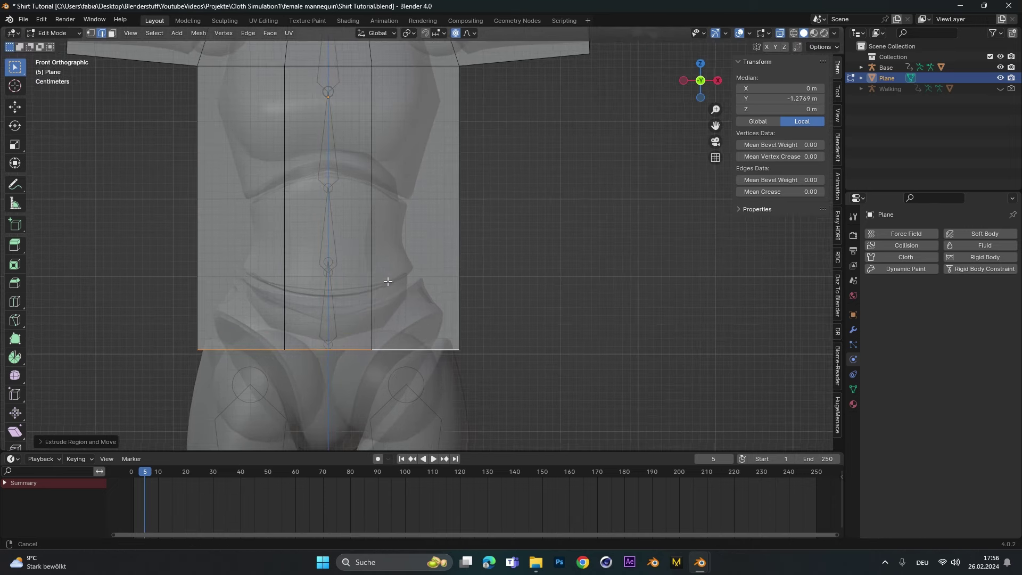
pyautogui.keyDown('shift'); pyautogui.moveTo(386, 304); pyautogui.dragTo(407, 307, button='middle'); pyautogui.keyUp('shift')
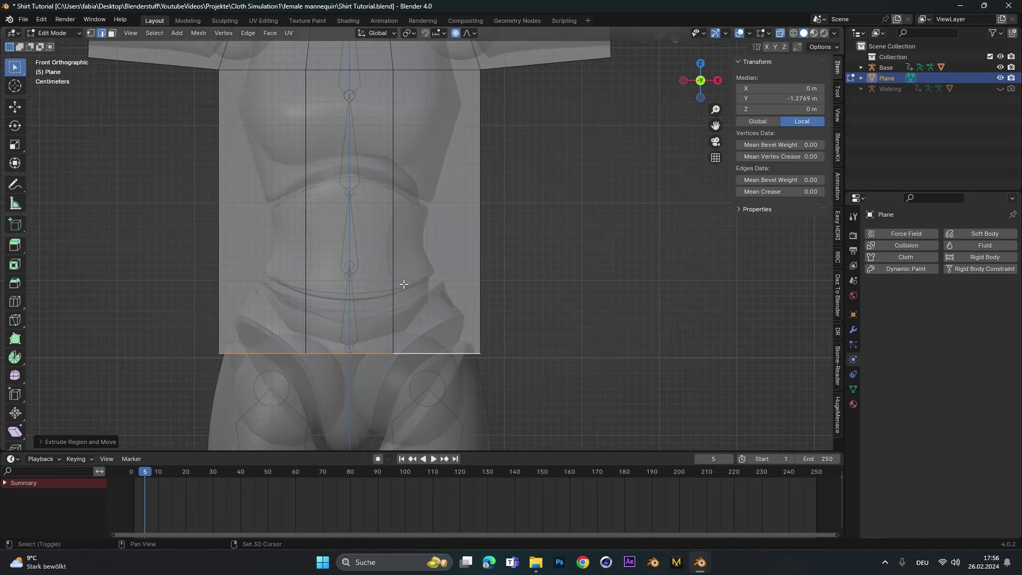
pyautogui.click(91, 33)
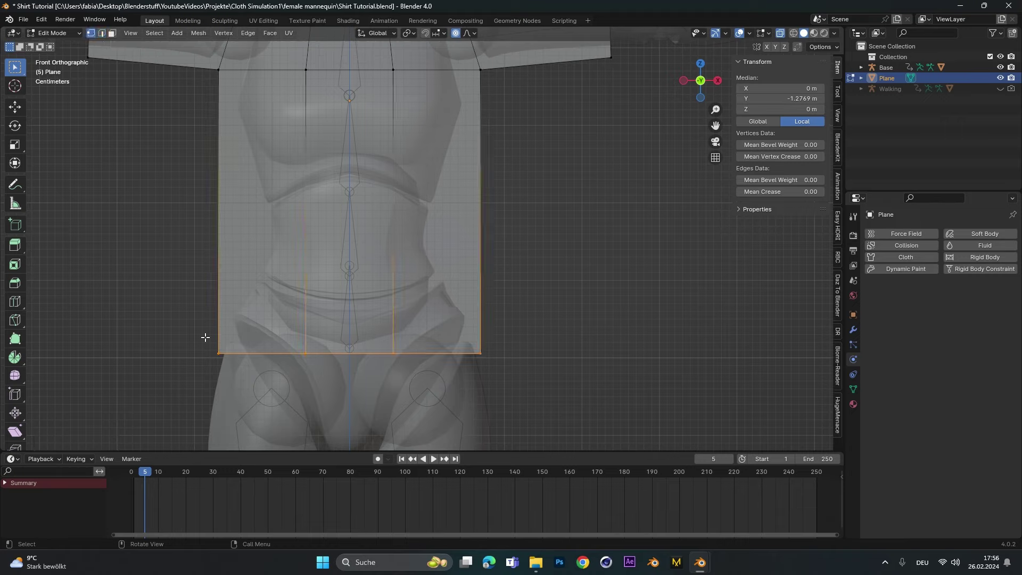
pyautogui.moveTo(471, 382)
pyautogui.keyDown('ctrl'); pyautogui.mouseDown()
pyautogui.moveTo(510, 379)
pyautogui.moveTo(455, 388)
pyautogui.mouseUp(); pyautogui.keyUp('ctrl')
pyautogui.press('g')
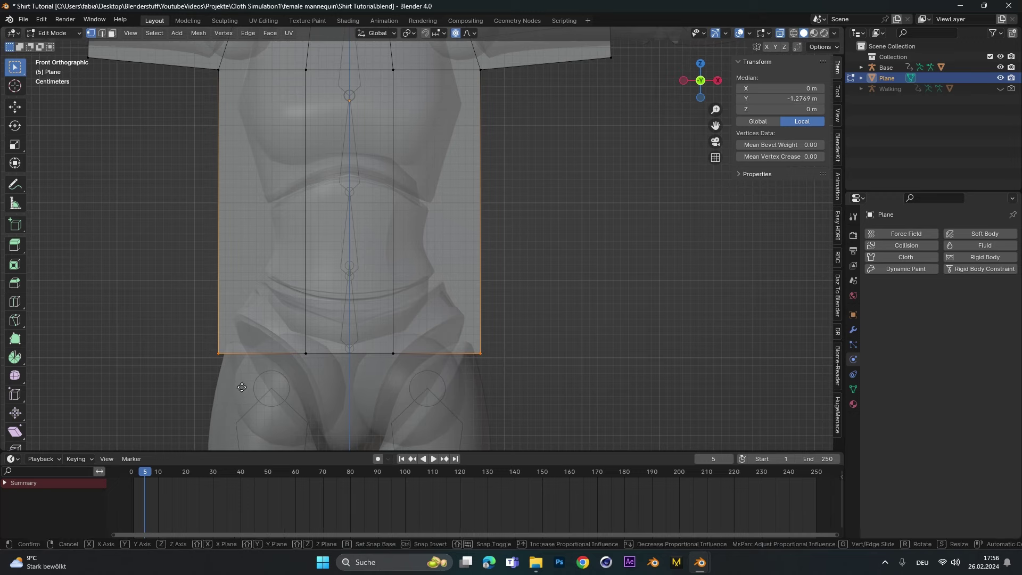
pyautogui.click(238, 342)
pyautogui.press('s')
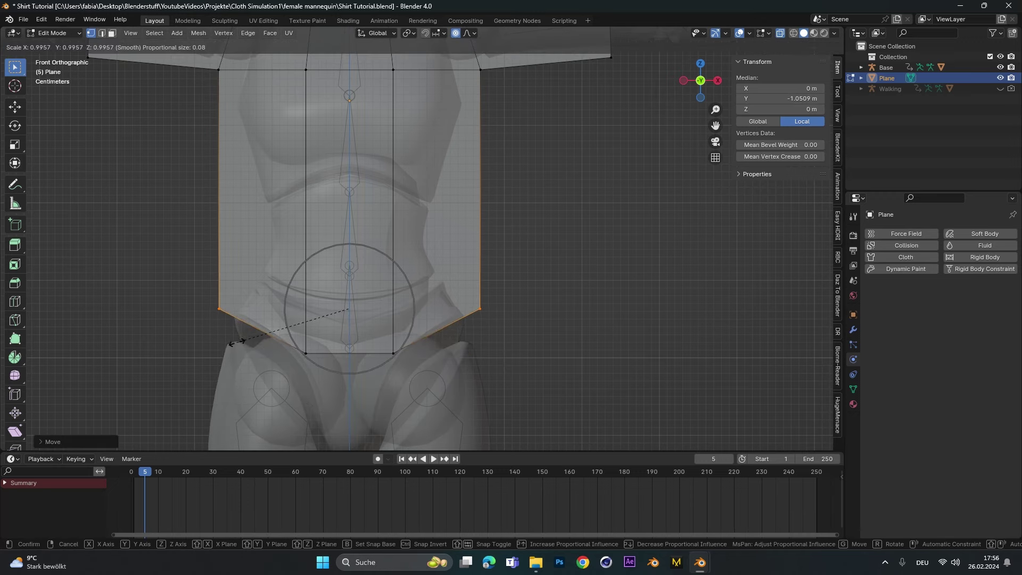
pyautogui.press('x')
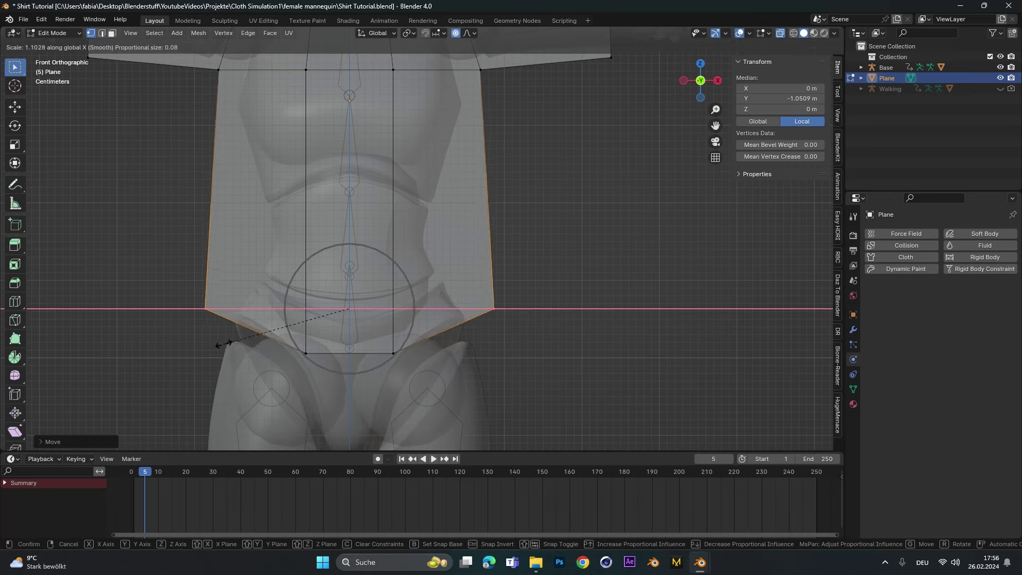
pyautogui.click(224, 344)
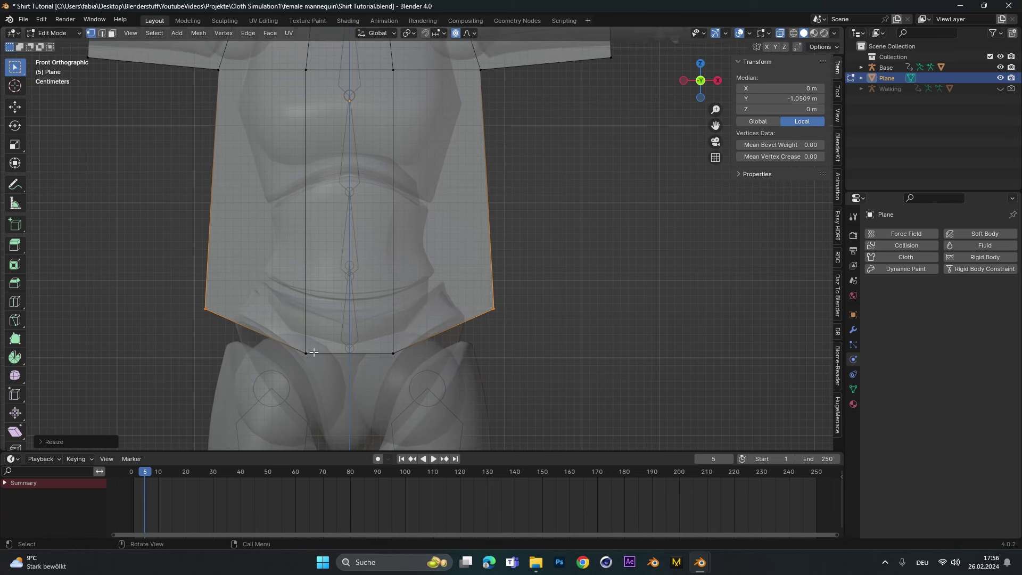
# Scale the two top vertices beside the neck to about 1.71 along X and raise them to local Y about 0.715 m.
pyautogui.scroll(-4, 319, 266)
pyautogui.scroll(4, 392, 195)
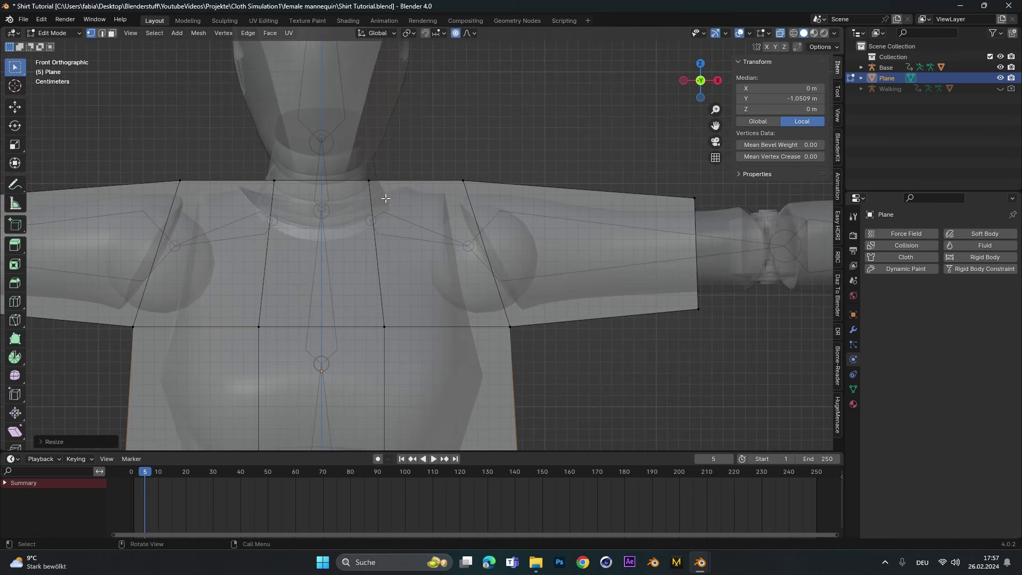
pyautogui.moveTo(388, 197); pyautogui.dragTo(268, 180)
pyautogui.scroll(1, 334, 179)
pyautogui.keyDown('shift'); pyautogui.moveTo(334, 179); pyautogui.dragTo(347, 179, button='middle'); pyautogui.keyUp('shift')
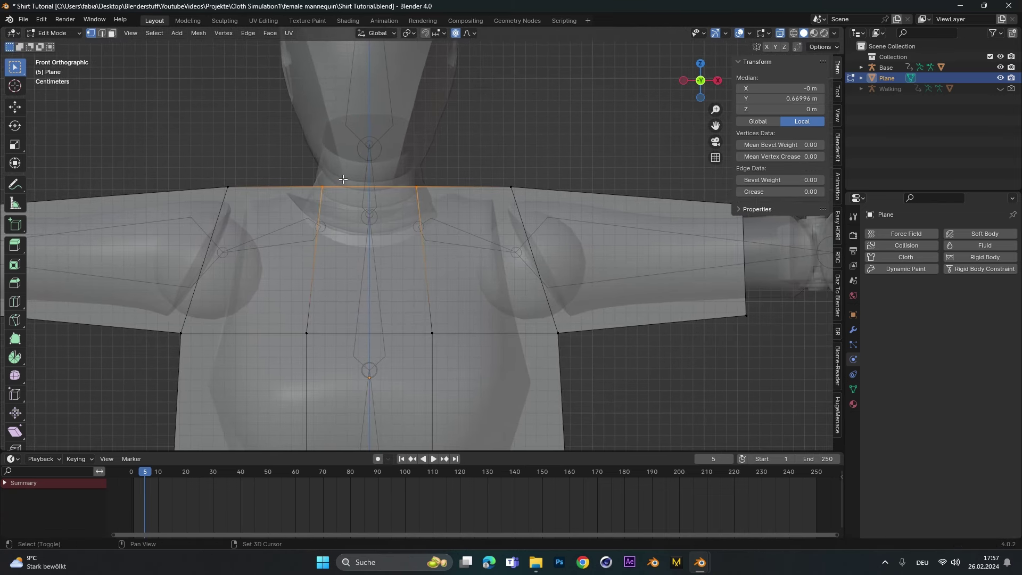
pyautogui.press('s')
pyautogui.press('x')
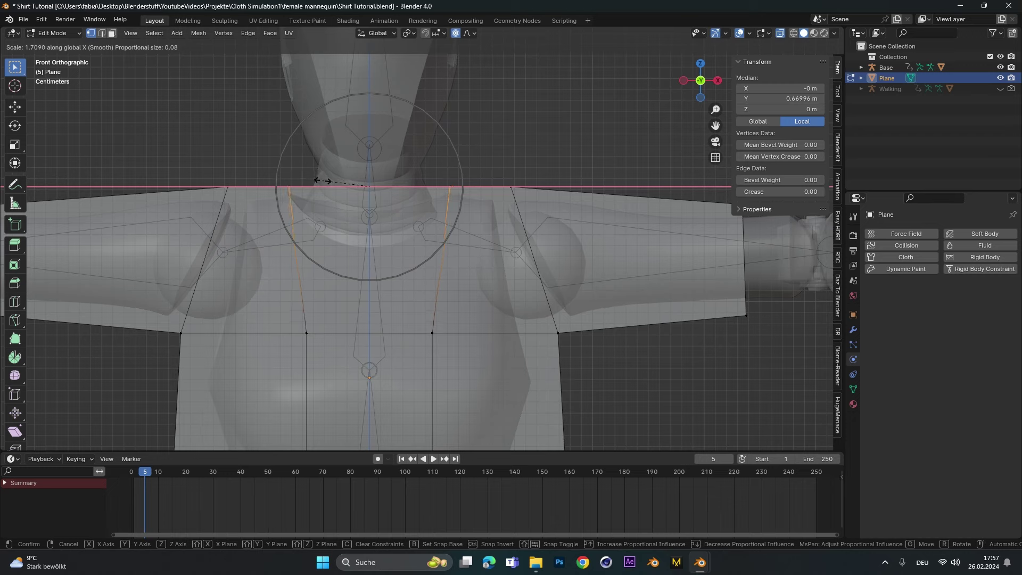
pyautogui.click(322, 182)
pyautogui.press('g')
pyautogui.press('z')
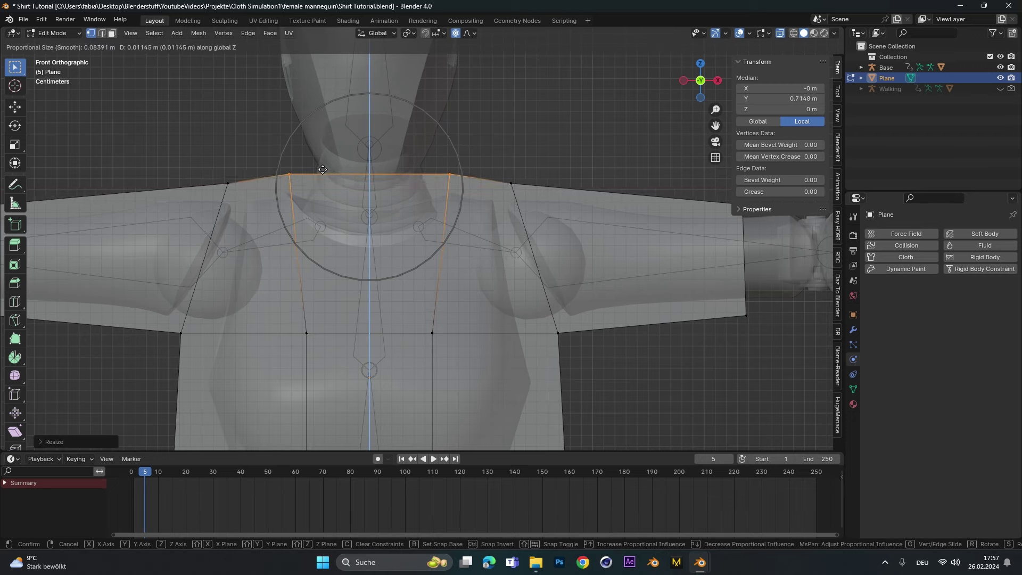
pyautogui.click(323, 170)
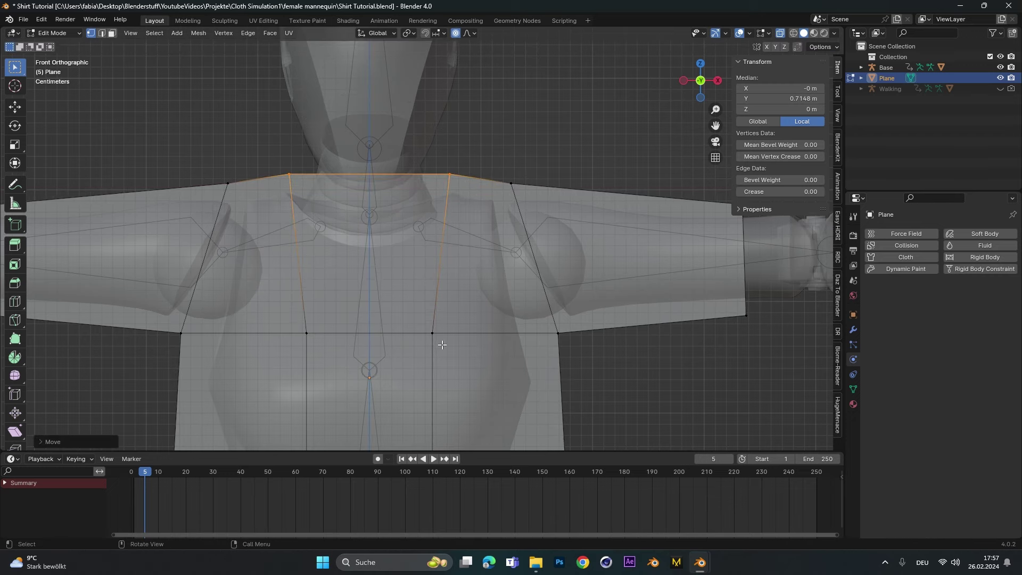
# Raise the middle chest edge below the neck to local Y about 0.418 m and scale it narrower.
pyautogui.keyDown('alt'); pyautogui.click(316, 322); pyautogui.keyUp('alt')
pyautogui.press('g')
pyautogui.press('z')
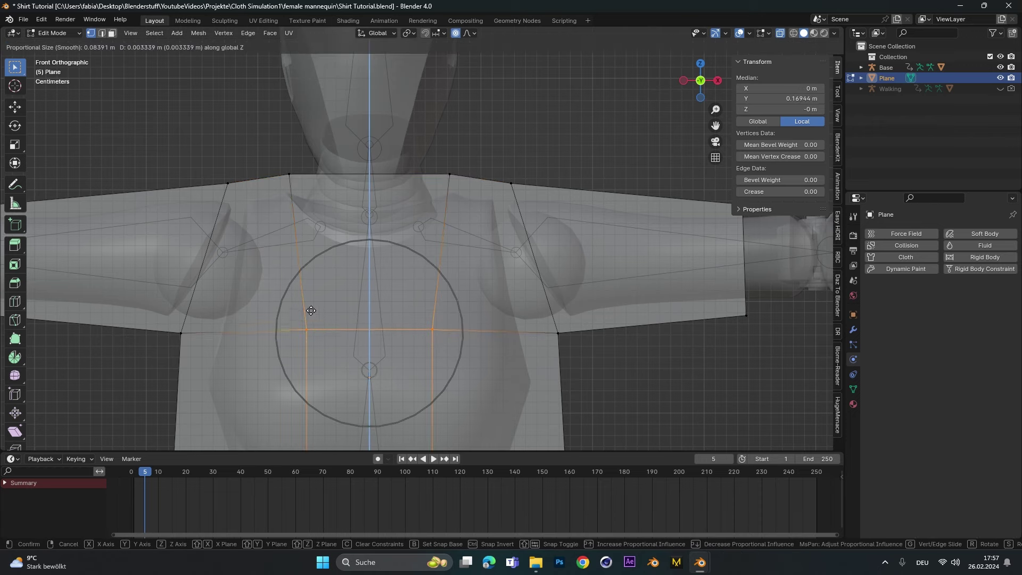
pyautogui.click(317, 247)
pyautogui.press('s')
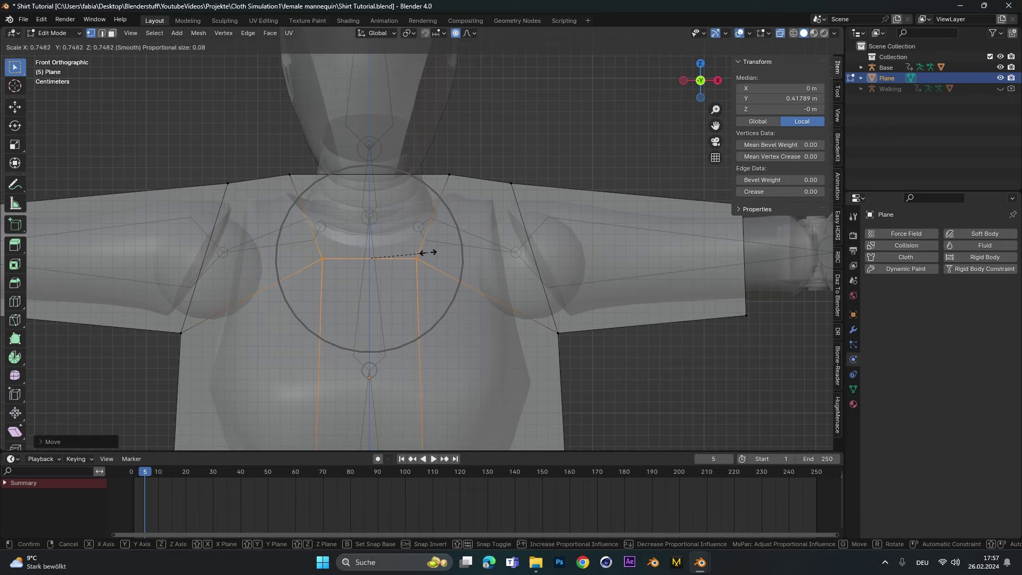
pyautogui.click(429, 253)
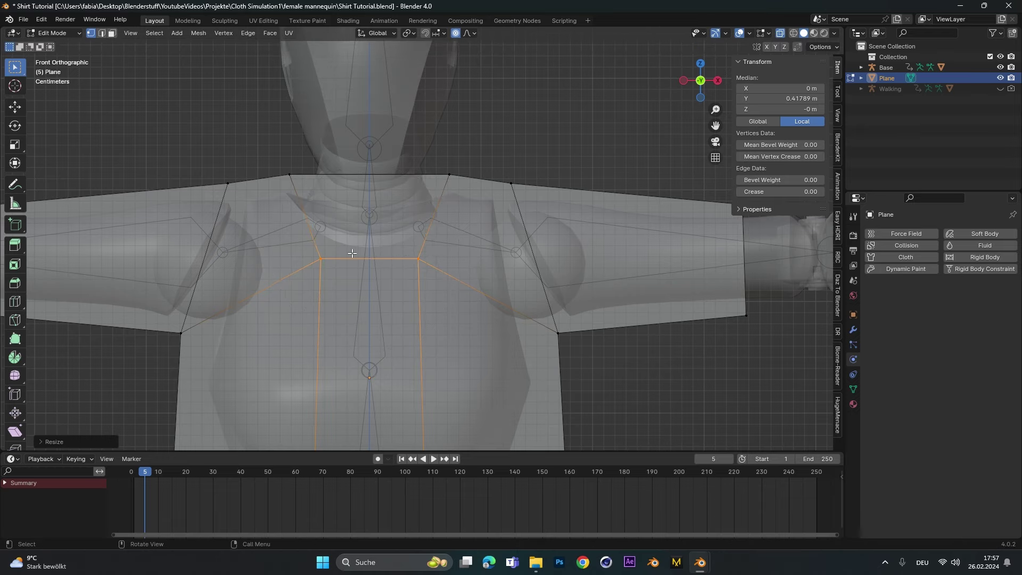
# Delete the face in front of the neck to open the shirt's neckline.
pyautogui.click(113, 34)
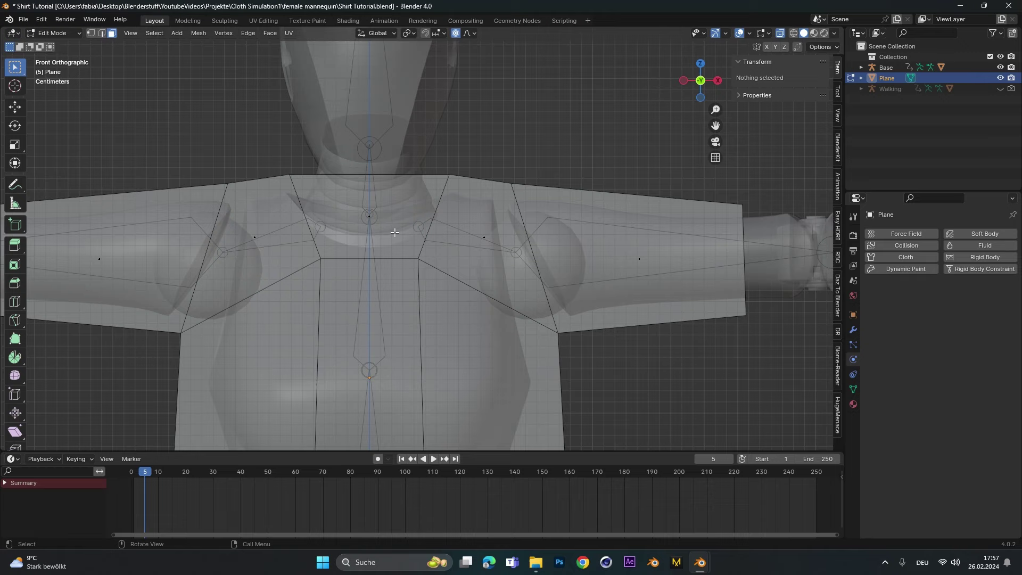
pyautogui.click(373, 216)
pyautogui.press('x')
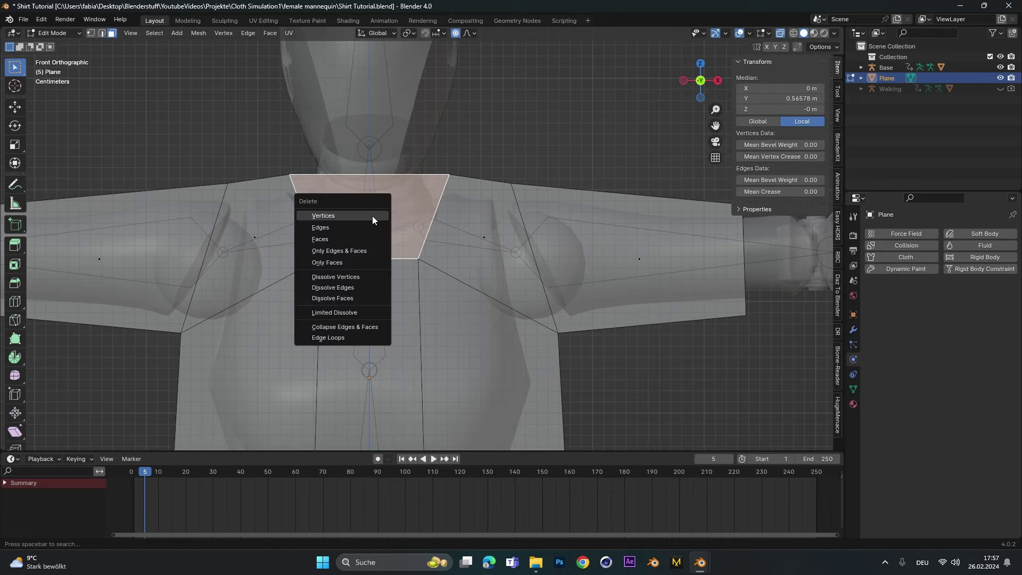
pyautogui.click(365, 241)
# Inspect the shirt's overall shape on the mannequin in Object Mode with X-ray off, and return to X-ray editing from the front.
pyautogui.press('Tab')
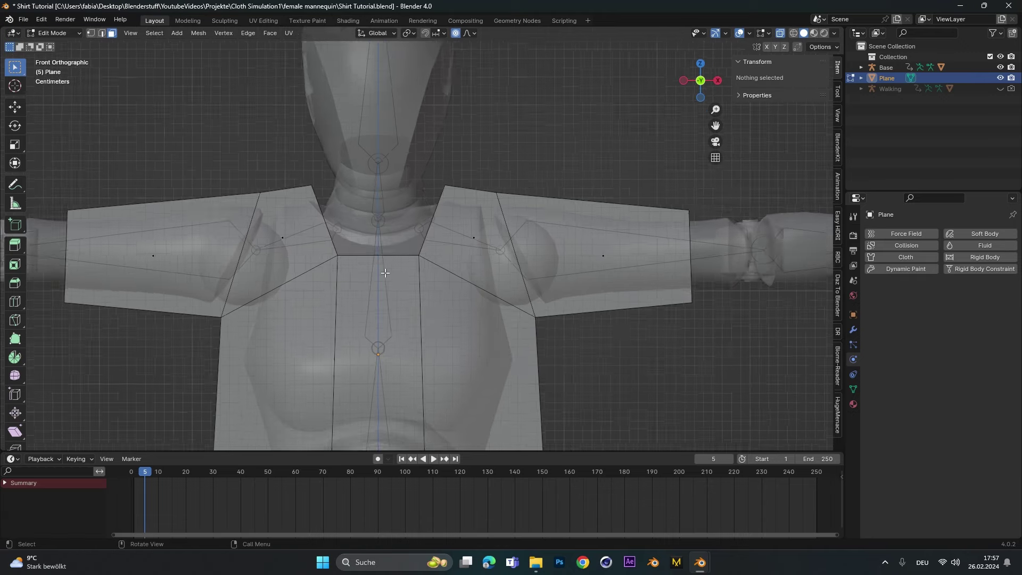
pyautogui.moveTo(365, 244); pyautogui.dragTo(442, 282, button='middle')
pyautogui.scroll(3, 409, 265)
pyautogui.press('KP_1')
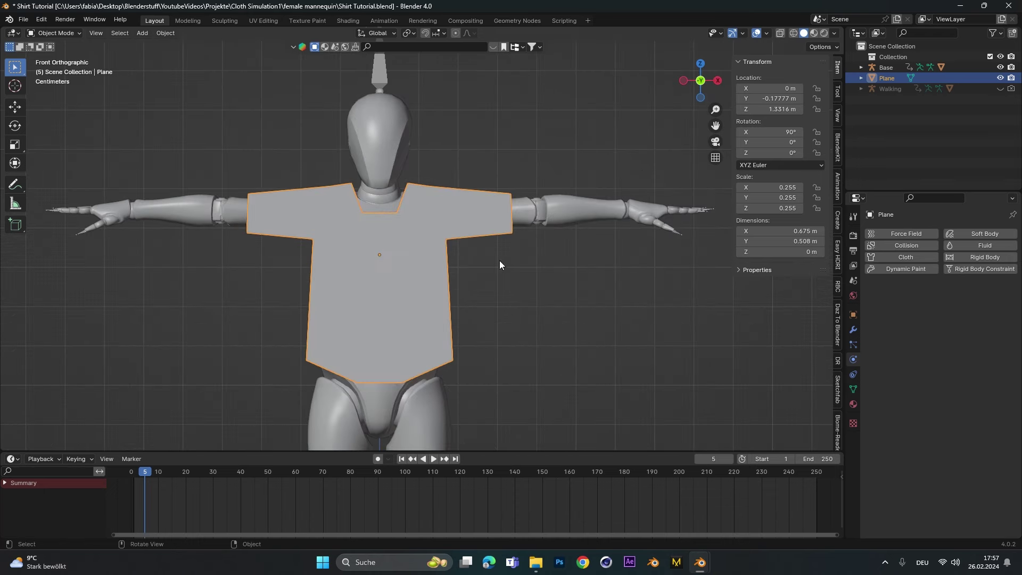
pyautogui.hotkey('alt', 'z')
pyautogui.press('Tab')
# Add a centred lengthwise loop cut along each sleeve, running from the cuff to the neckline.
pyautogui.scroll(2, 393, 259)
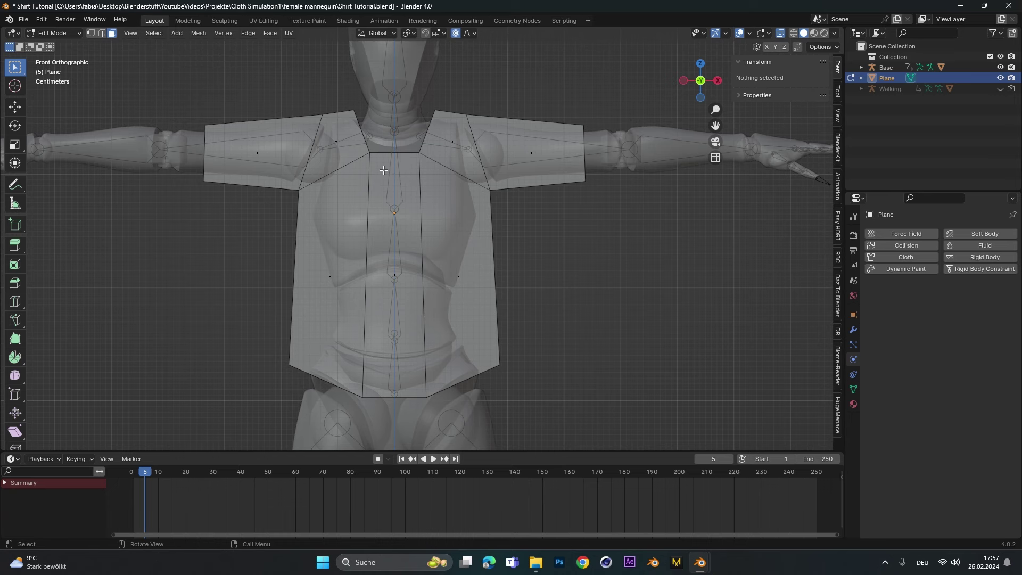
pyautogui.scroll(3, 382, 166)
pyautogui.scroll(-1, 319, 192)
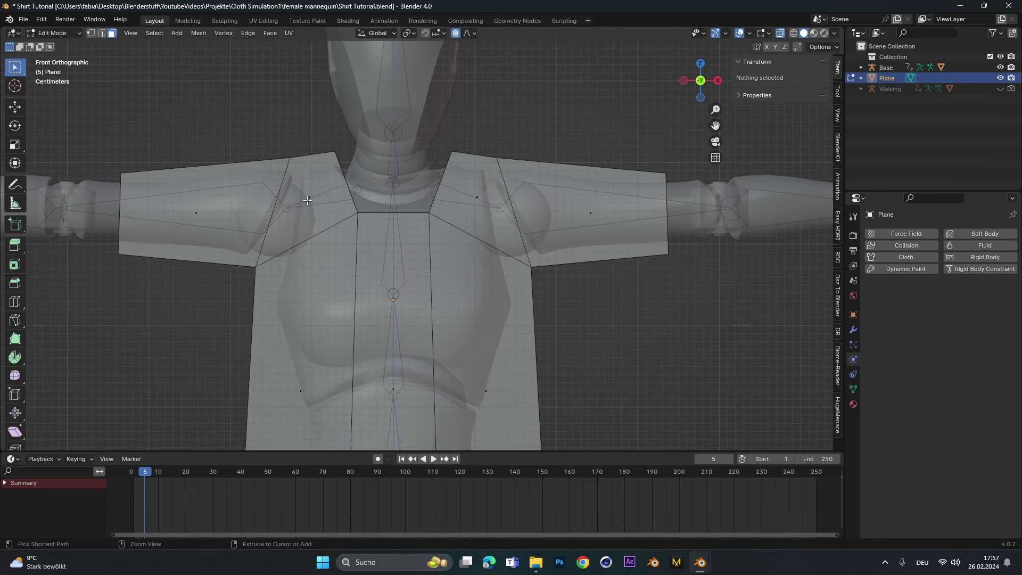
pyautogui.hotkey('ctrl', 'r')
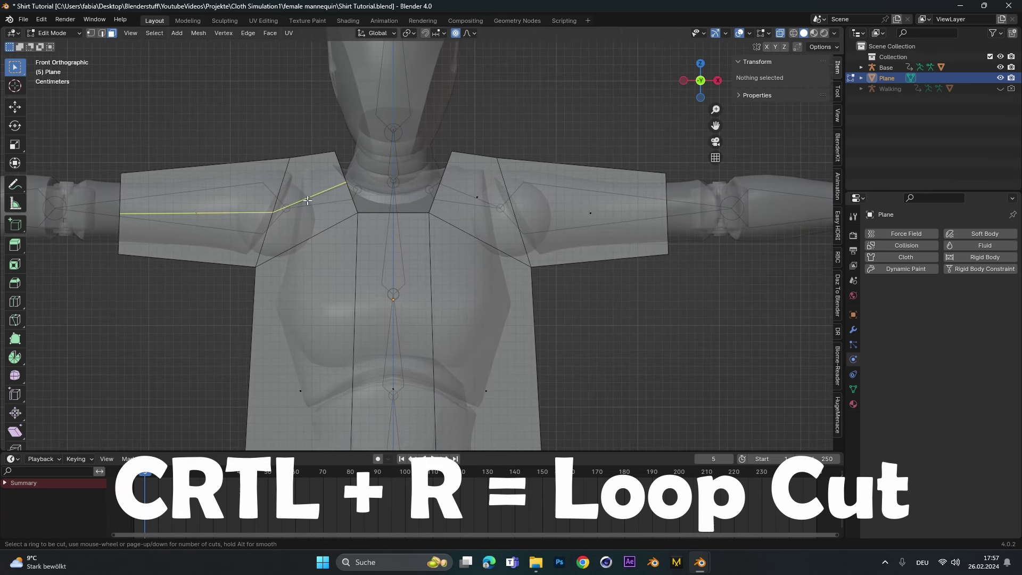
pyautogui.click(307, 201)
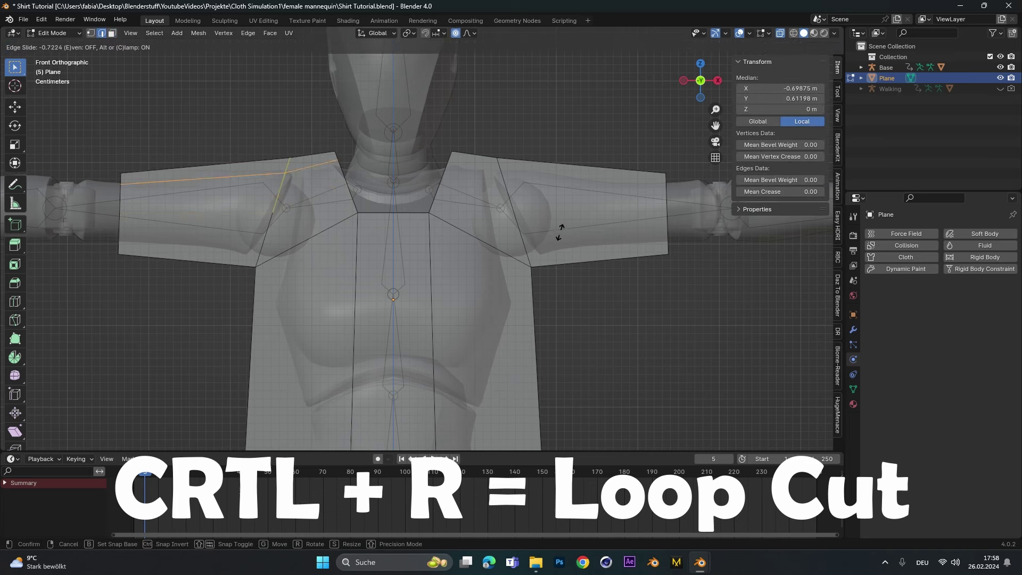
pyautogui.rightClick(543, 238)
pyautogui.hotkey('ctrl', 'r')
pyautogui.click(526, 217)
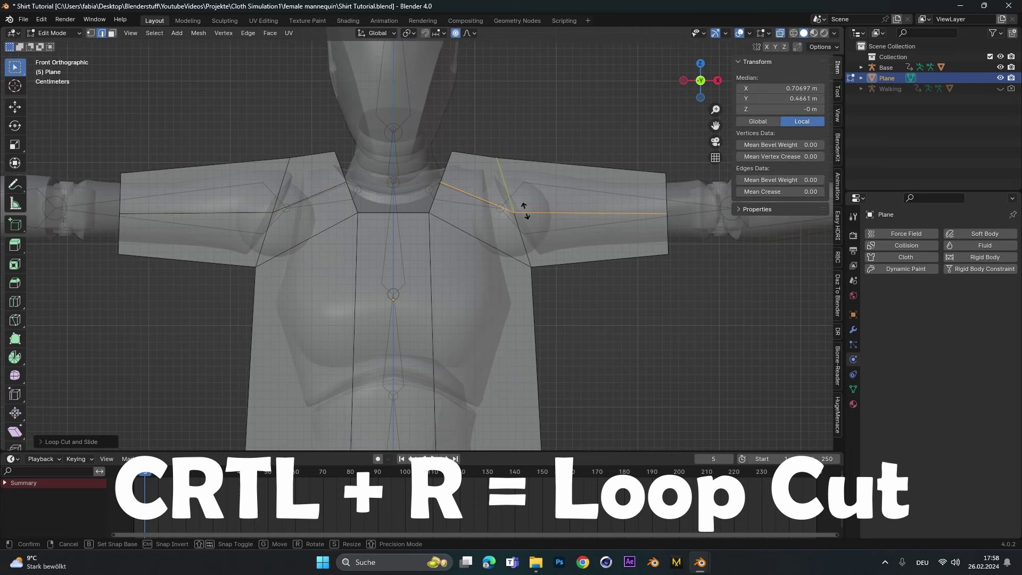
pyautogui.rightClick(540, 260)
# Add a centred crosswise loop cut to each sleeve, between the cuff and the shoulder.
pyautogui.keyDown('shift'); pyautogui.scroll(-4, 514, 198); pyautogui.keyUp('shift')
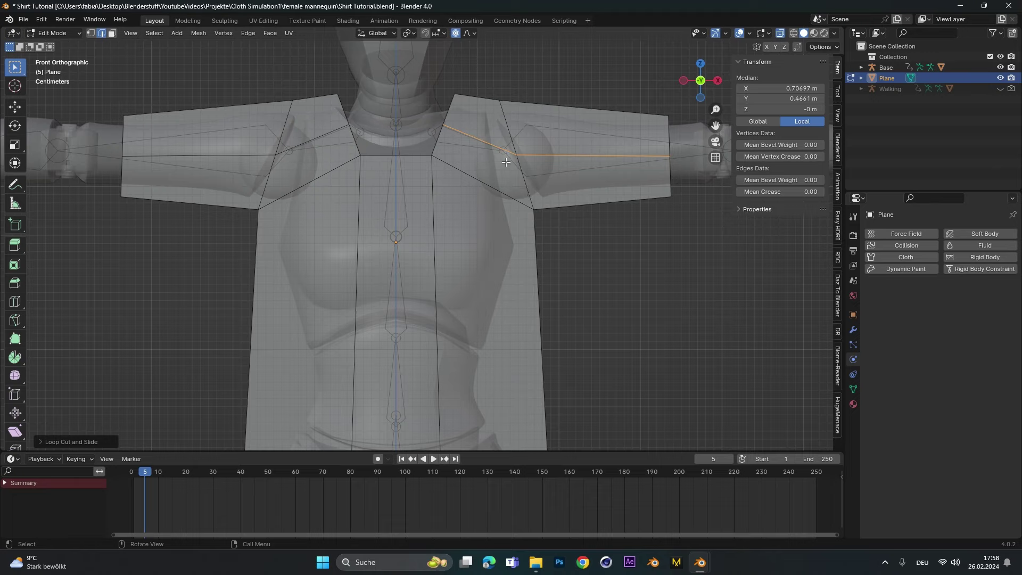
pyautogui.hotkey('ctrl', 'r')
pyautogui.click(600, 157)
pyautogui.rightClick(598, 156)
pyautogui.hotkey('ctrl', 'r')
pyautogui.click(201, 159)
pyautogui.rightClick(201, 158)
# Add three evenly spaced horizontal loop cuts across the shirt's torso.
pyautogui.keyDown('shift'); pyautogui.moveTo(374, 321); pyautogui.dragTo(333, 259, button='middle'); pyautogui.keyUp('shift')
pyautogui.hotkey('ctrl', 'r')
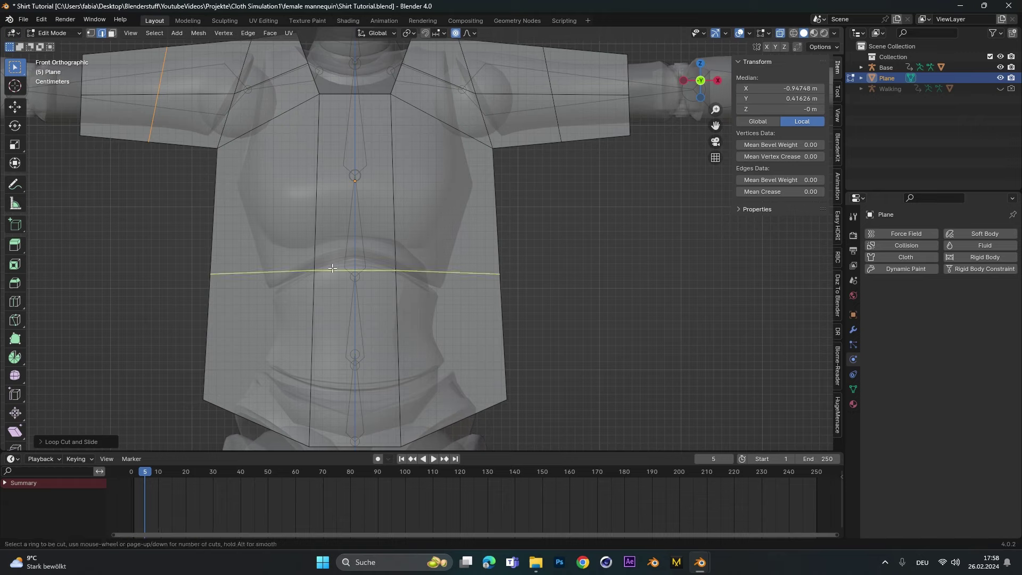
pyautogui.scroll(1, 327, 276)
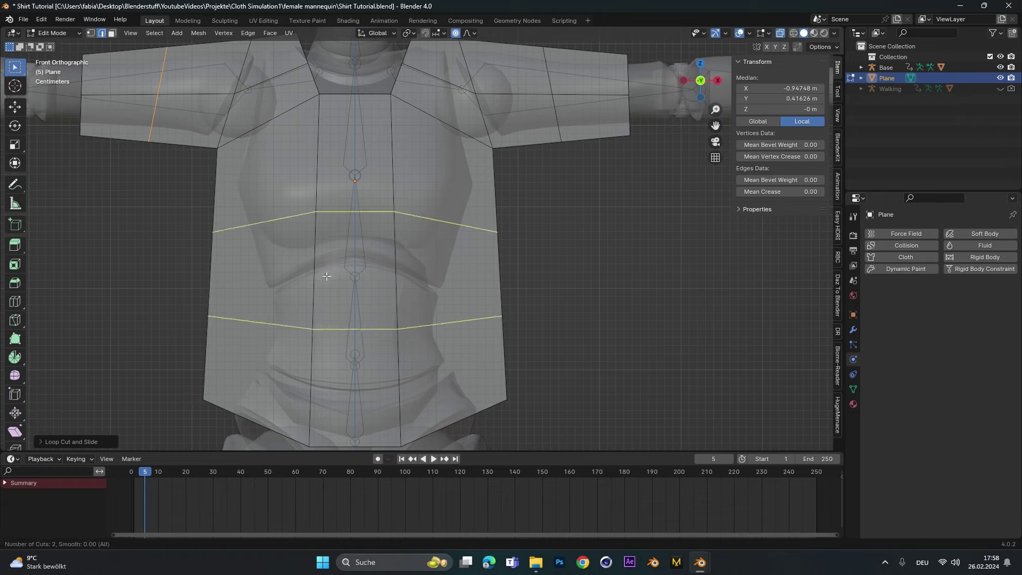
pyautogui.scroll(1, 327, 276)
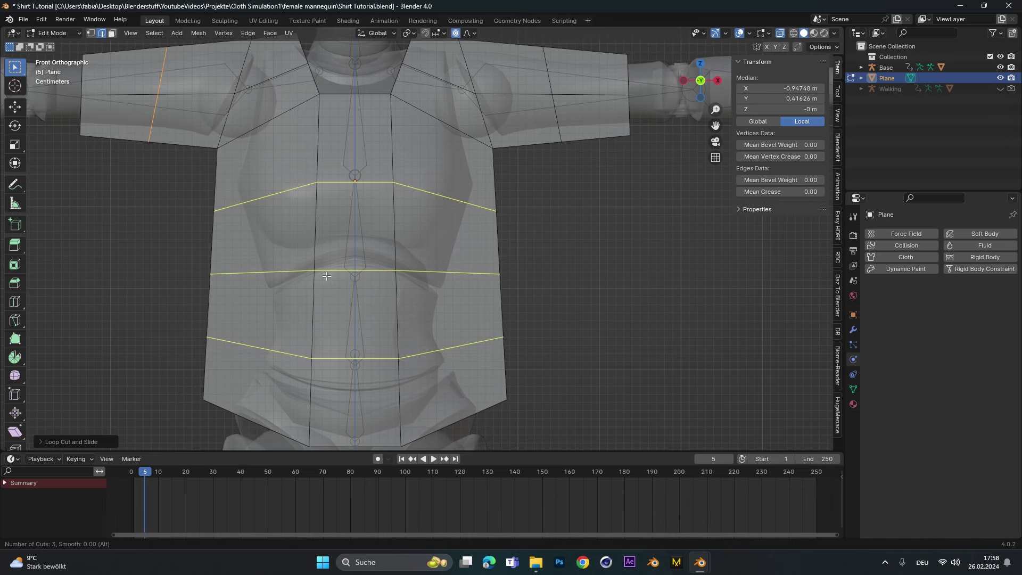
pyautogui.click(326, 276)
pyautogui.rightClick(326, 276)
pyautogui.scroll(-1, 492, 256)
pyautogui.scroll(-1, 440, 245)
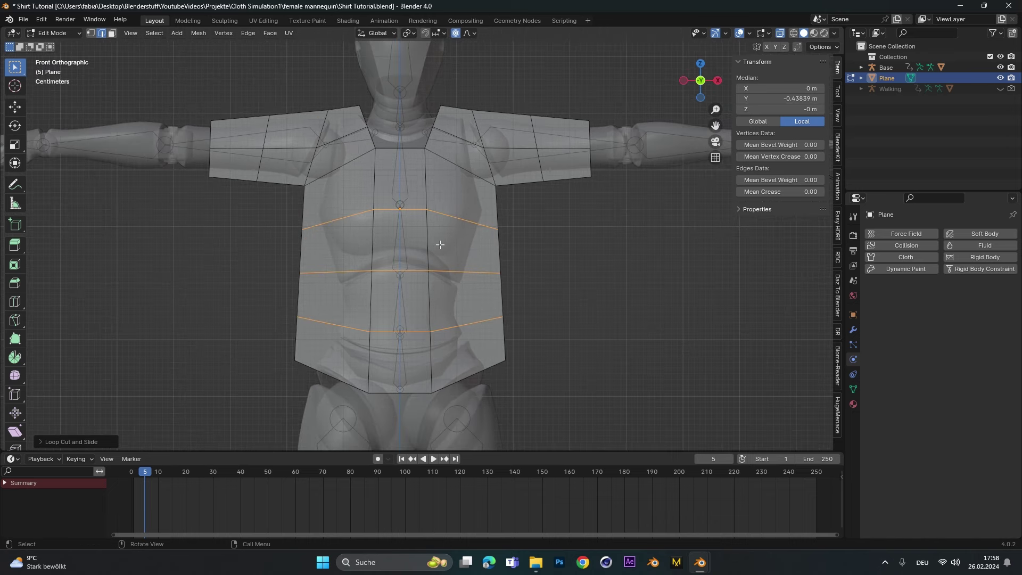
# Select the entire shirt mesh and subdivide it twice.
pyautogui.press('a')
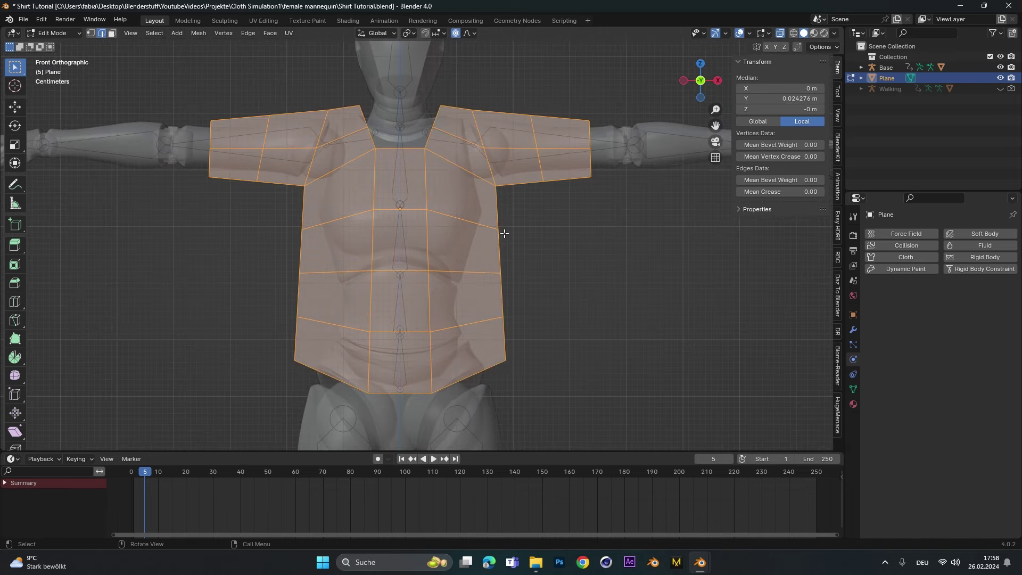
pyautogui.rightClick(525, 213)
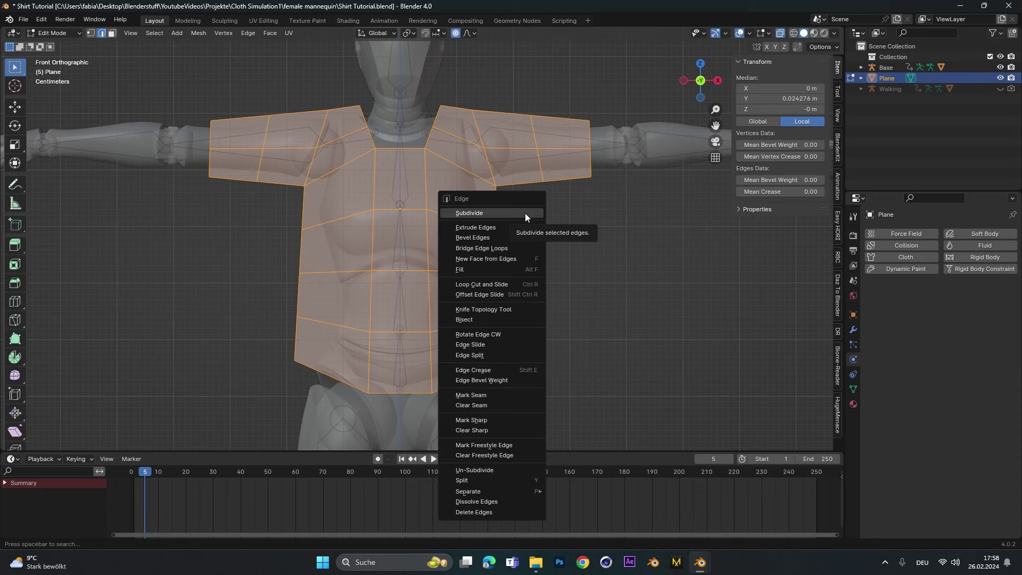
pyautogui.click(525, 213)
pyautogui.rightClick(523, 213)
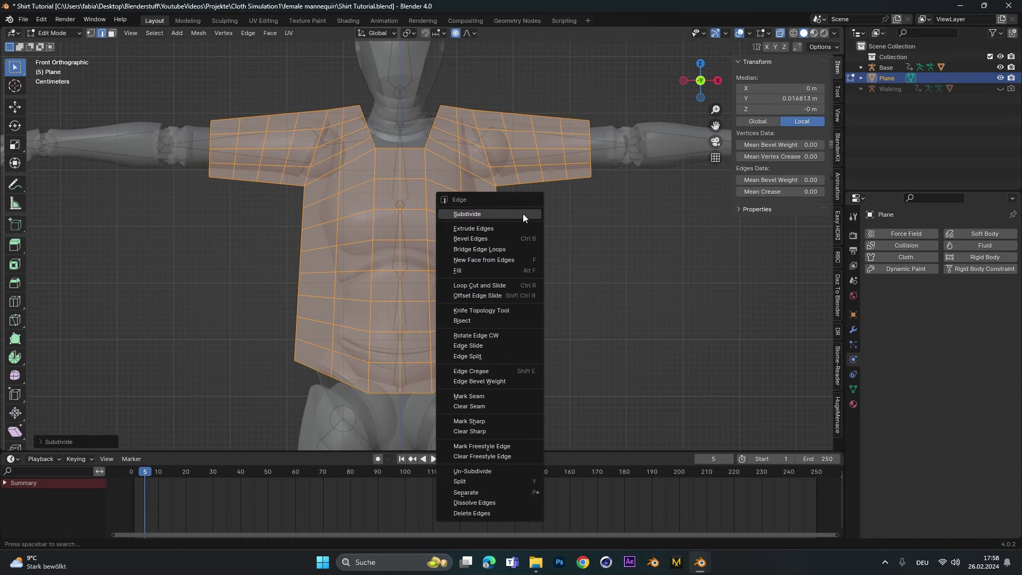
pyautogui.click(523, 213)
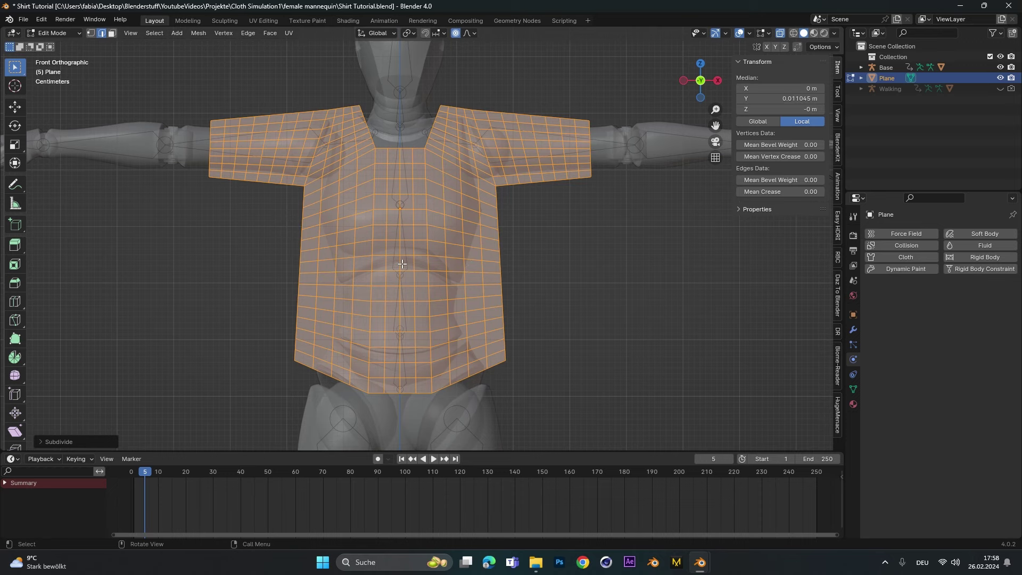
# Round the shirt's neckline in Sculpt Mode using the Smooth brush with X symmetry enabled, working from the front view.
pyautogui.keyDown('shift'); pyautogui.moveTo(357, 162); pyautogui.dragTo(357, 158, button='middle'); pyautogui.keyUp('shift')
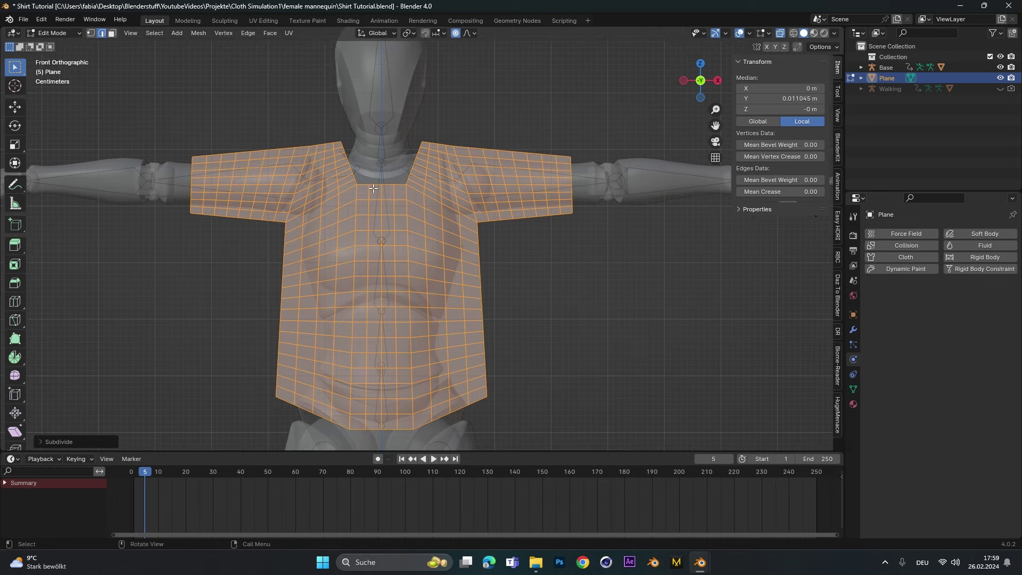
pyautogui.click(226, 21)
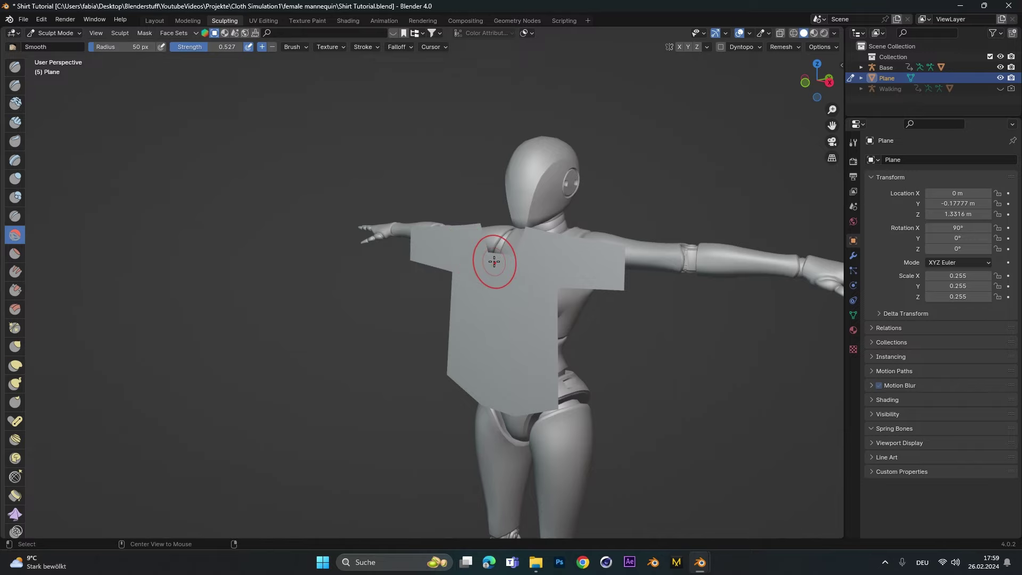
pyautogui.press('ctrl+KP_3')
pyautogui.press('KP_1')
pyautogui.scroll(6, 463, 271)
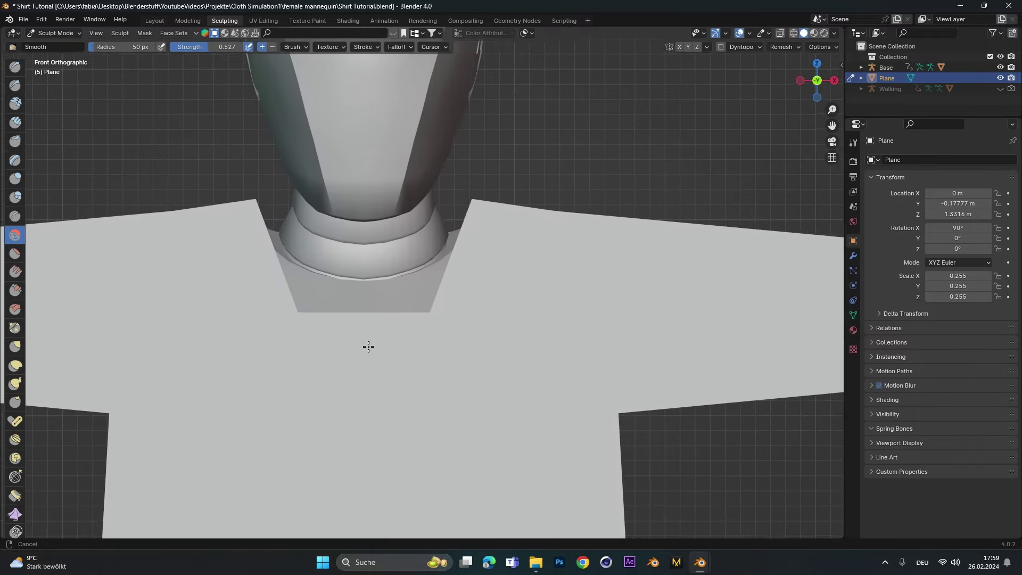
pyautogui.keyDown('shift'); pyautogui.moveTo(368, 346); pyautogui.dragTo(380, 353, button='middle'); pyautogui.keyUp('shift')
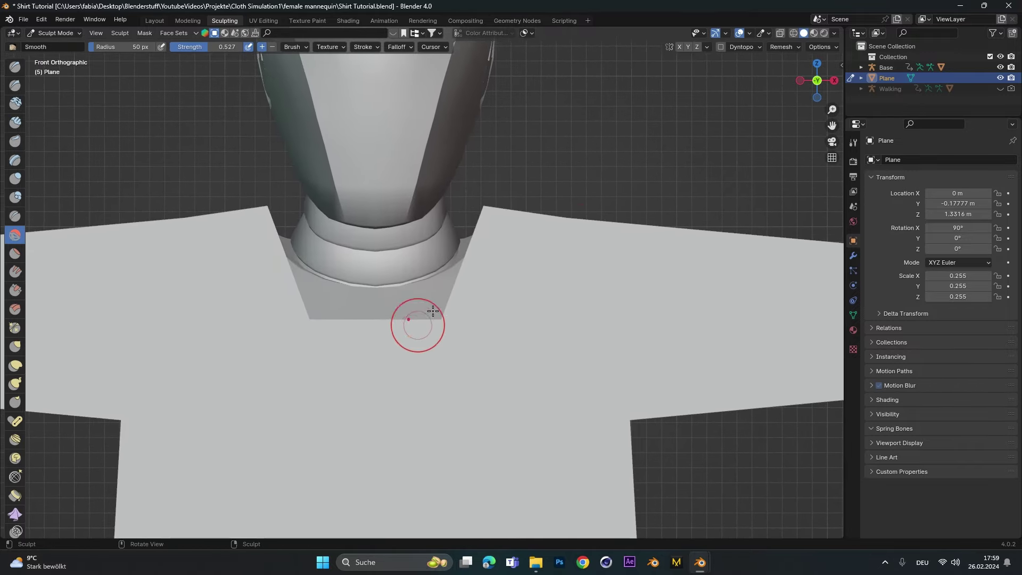
pyautogui.click(679, 47)
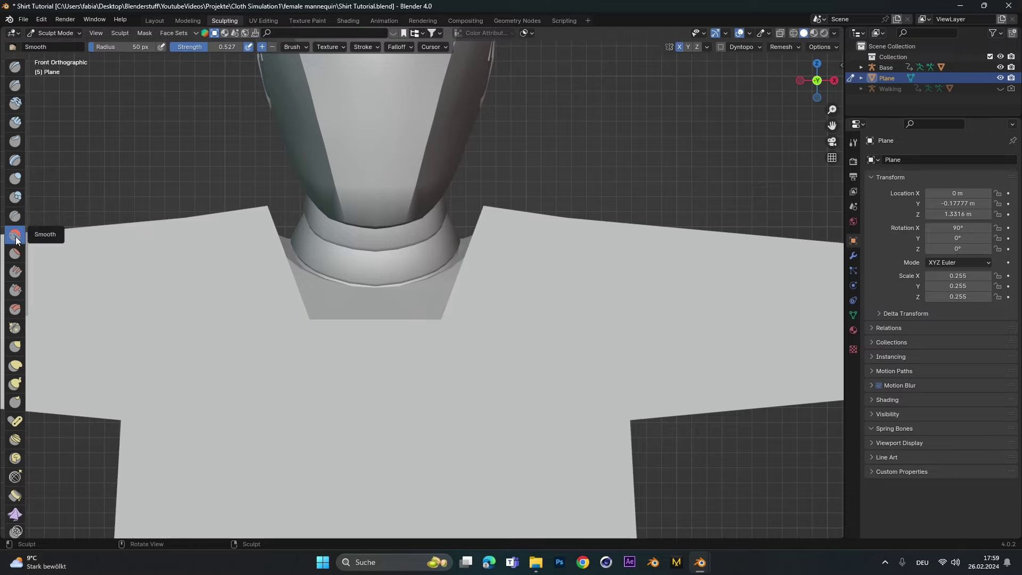
pyautogui.moveTo(445, 322)
pyautogui.mouseDown()
pyautogui.moveTo(327, 317)
pyautogui.moveTo(289, 275)
pyautogui.moveTo(379, 326)
pyautogui.mouseUp()
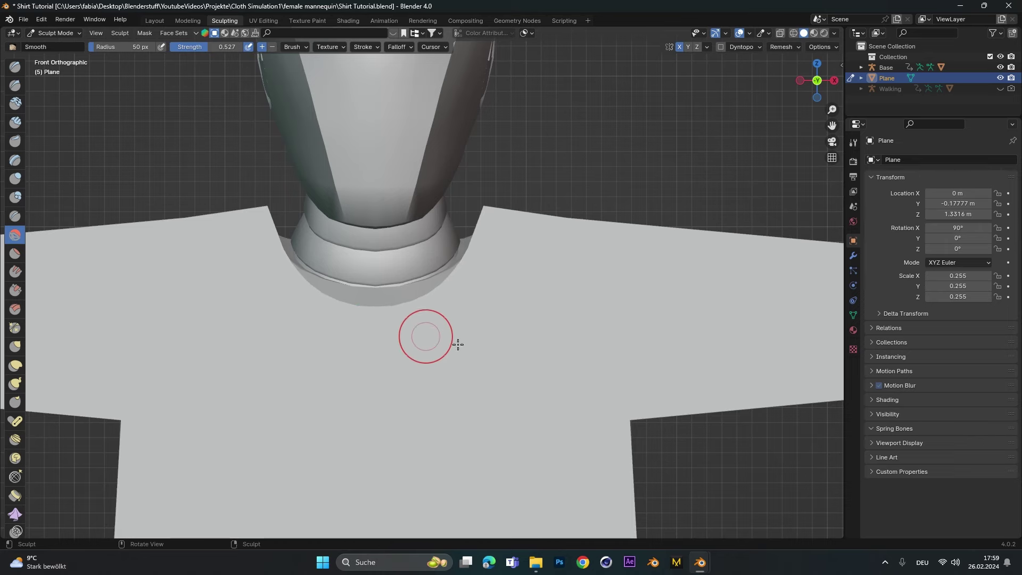
# In Edit Mode, extrude the whole shirt front about 0.32 m along its normal, past the mannequin's back.
pyautogui.press('Tab')
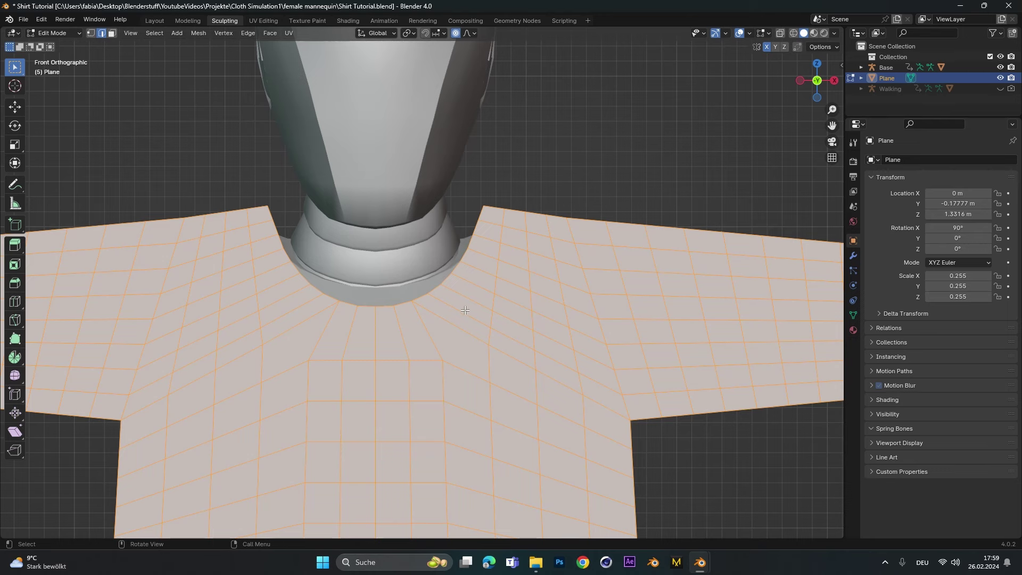
pyautogui.moveTo(458, 302); pyautogui.dragTo(307, 311)
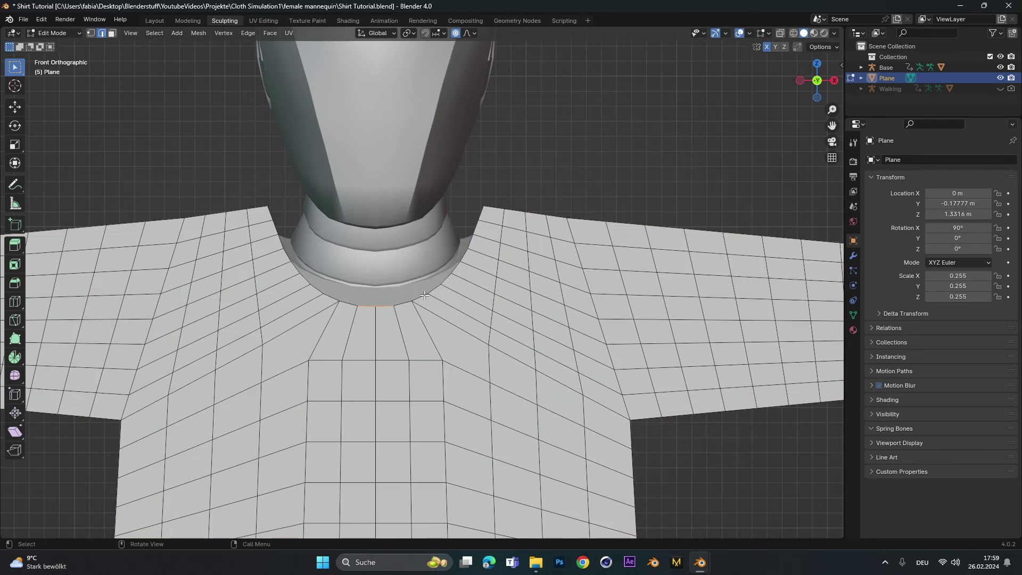
pyautogui.click(155, 22)
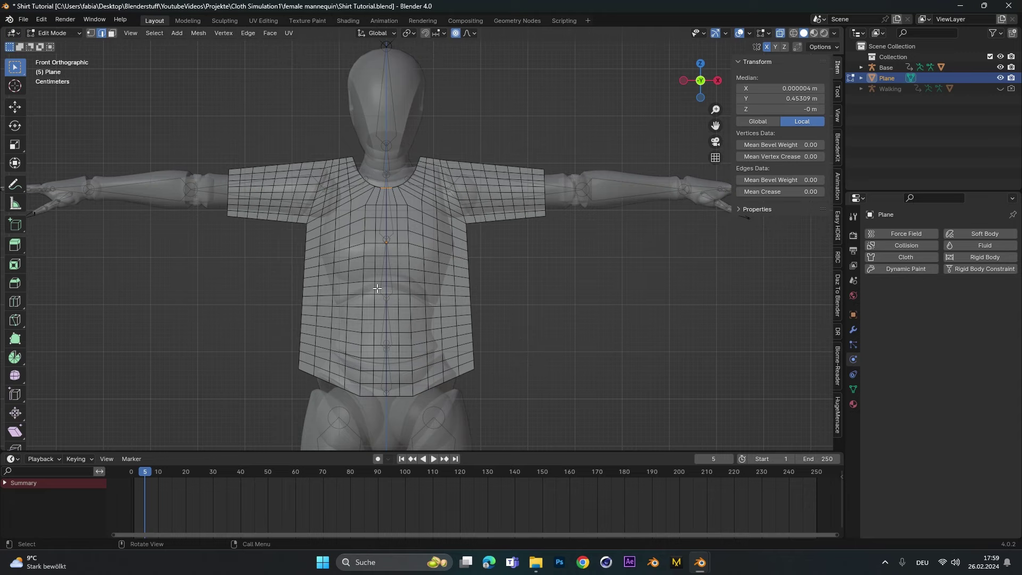
pyautogui.press('a')
pyautogui.moveTo(318, 281); pyautogui.dragTo(418, 228, button='middle')
pyautogui.press('ctrl+KP_3')
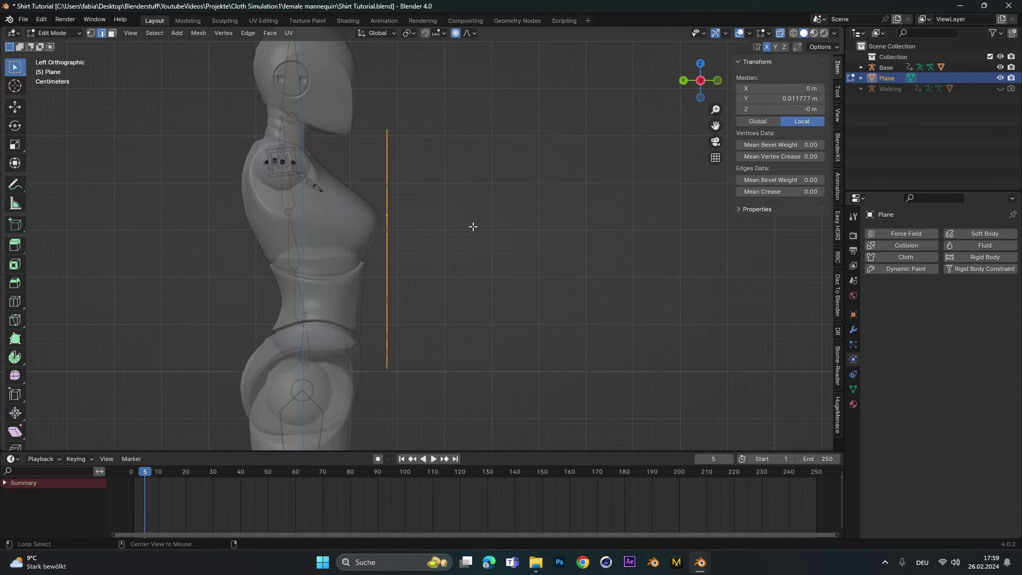
pyautogui.press('g')
pyautogui.press('z')
pyautogui.press('z')
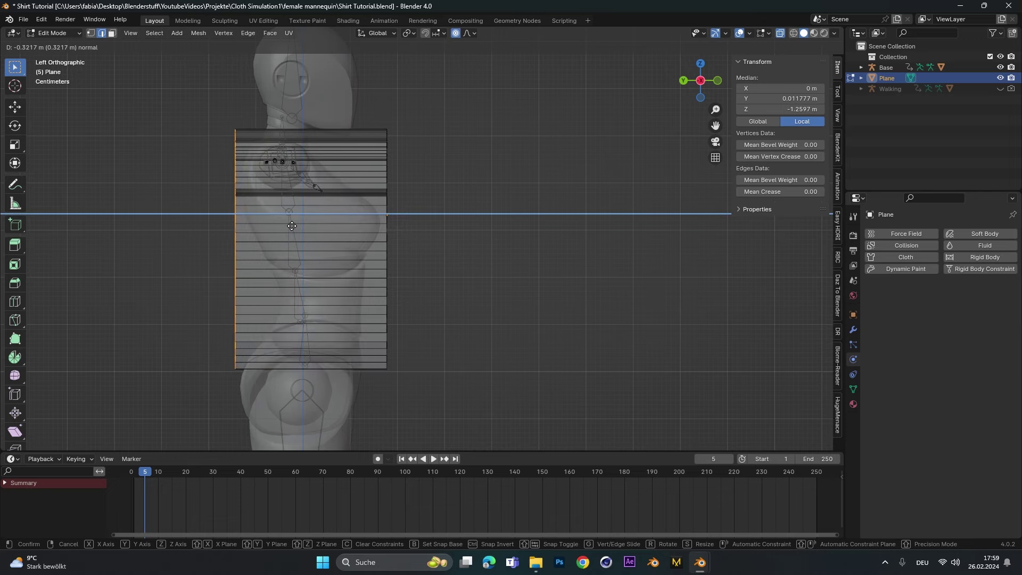
pyautogui.click(292, 226)
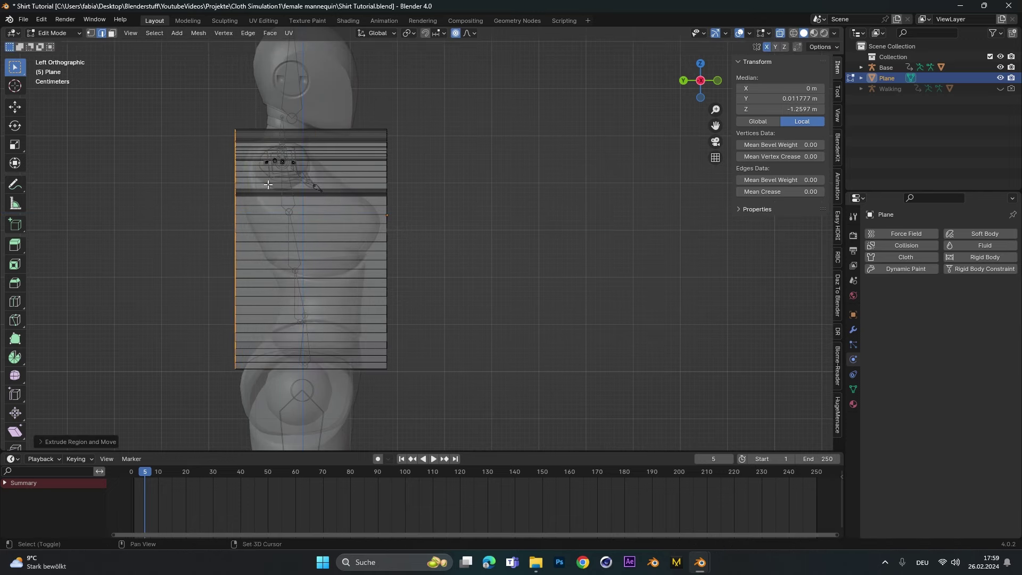
# With X-ray off, select the strip of extruded faces around the neckline and delete them to open the collar.
pyautogui.scroll(5, 237, 270)
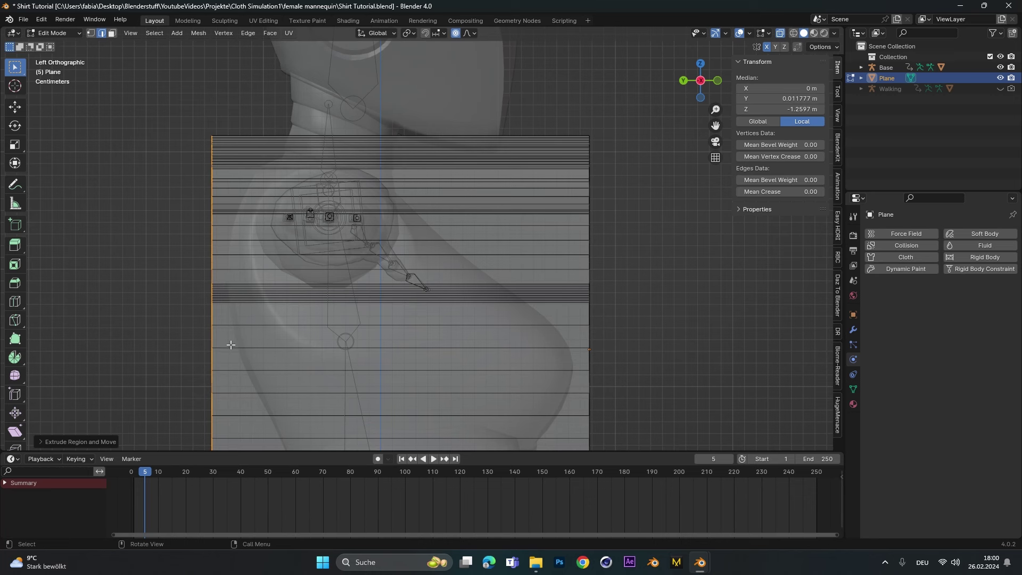
pyautogui.moveTo(217, 265); pyautogui.dragTo(735, 46, button='middle')
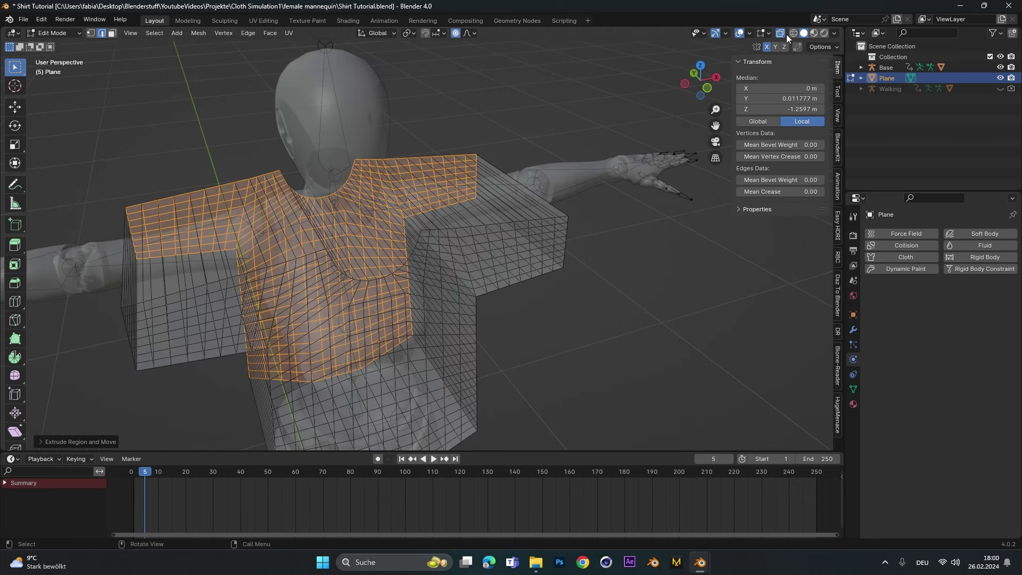
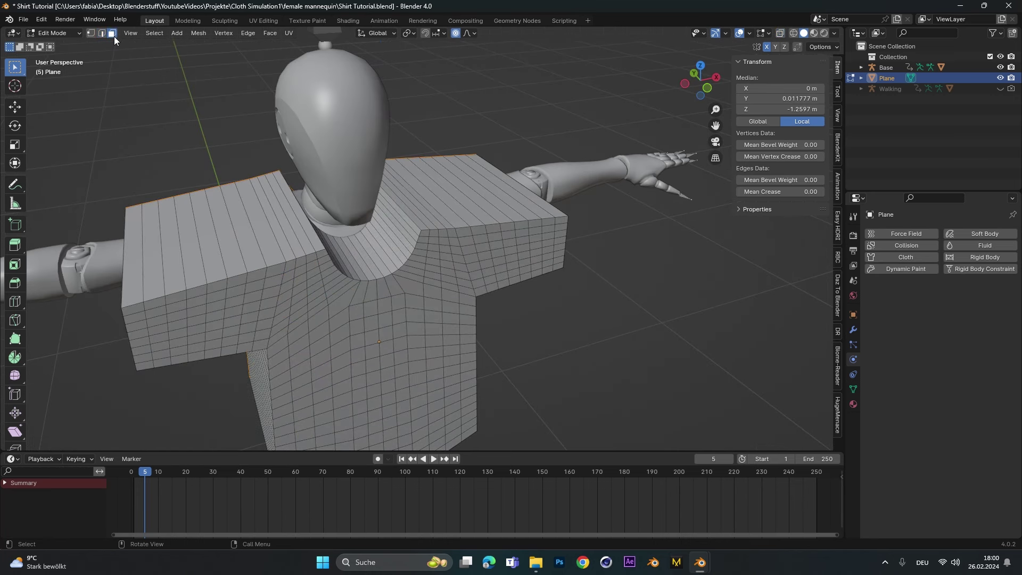
pyautogui.moveTo(386, 266); pyautogui.dragTo(330, 221, button='middle')
pyautogui.scroll(3, 429, 237)
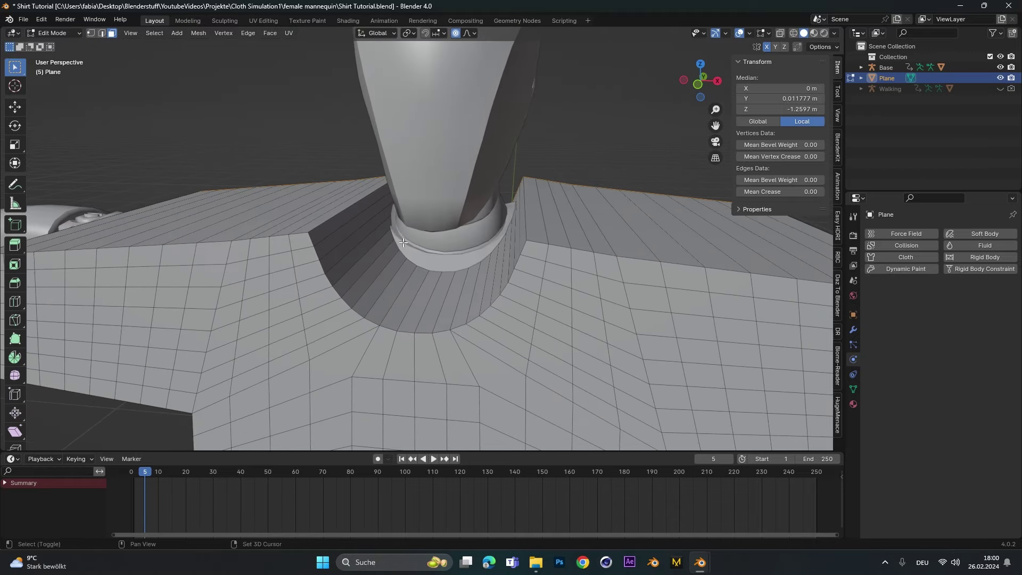
pyautogui.click(330, 221)
pyautogui.moveTo(373, 263); pyautogui.dragTo(441, 242, button='middle')
pyautogui.keyDown('ctrl'); pyautogui.click(478, 234); pyautogui.keyUp('ctrl')
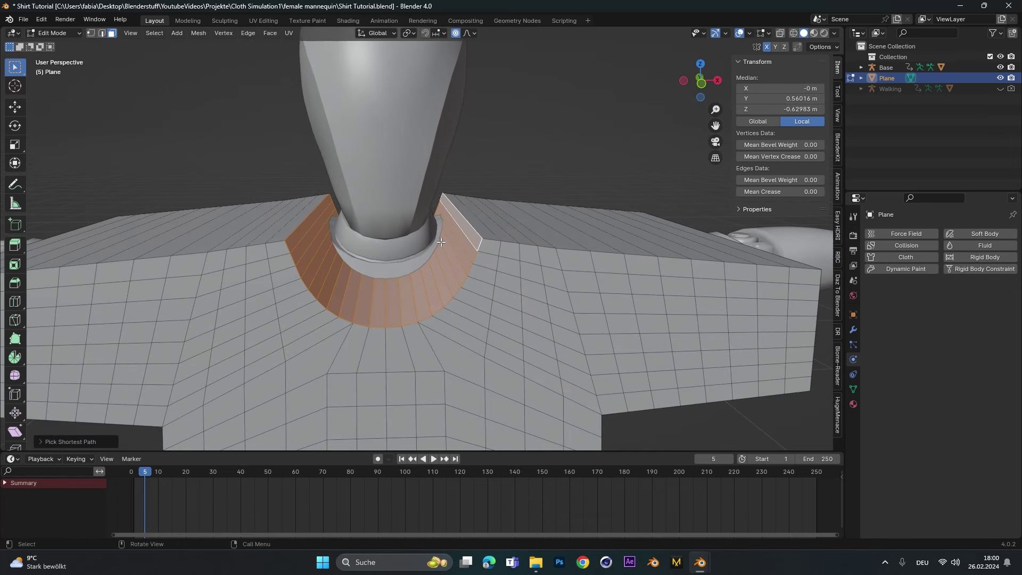
pyautogui.press('x')
pyautogui.click(441, 242)
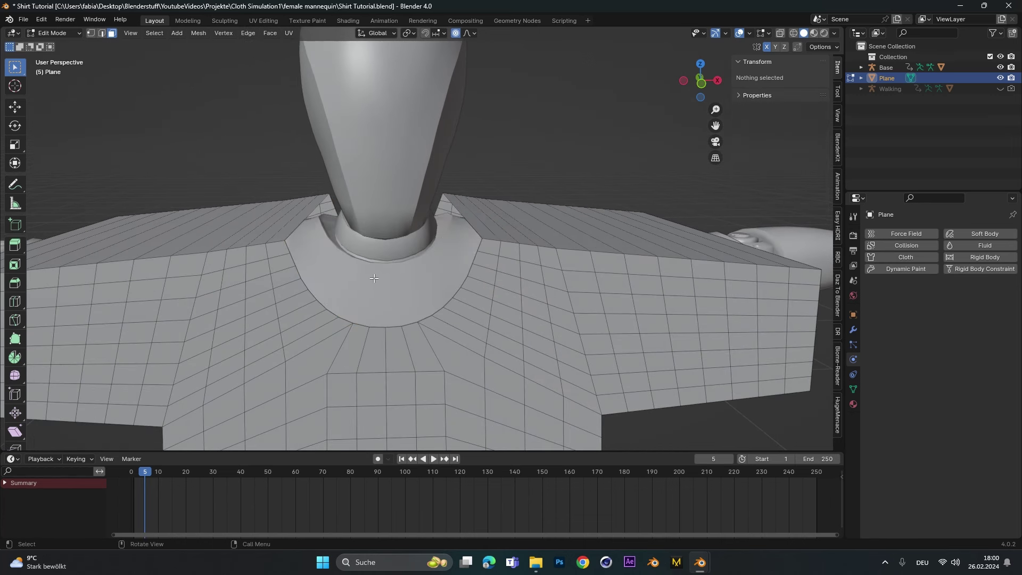
# Delete the column of faces closing the end of the sleeve on the negative X side.
pyautogui.moveTo(374, 277); pyautogui.dragTo(412, 175, button='middle')
pyautogui.keyDown('alt'); pyautogui.click(412, 175); pyautogui.keyUp('alt')
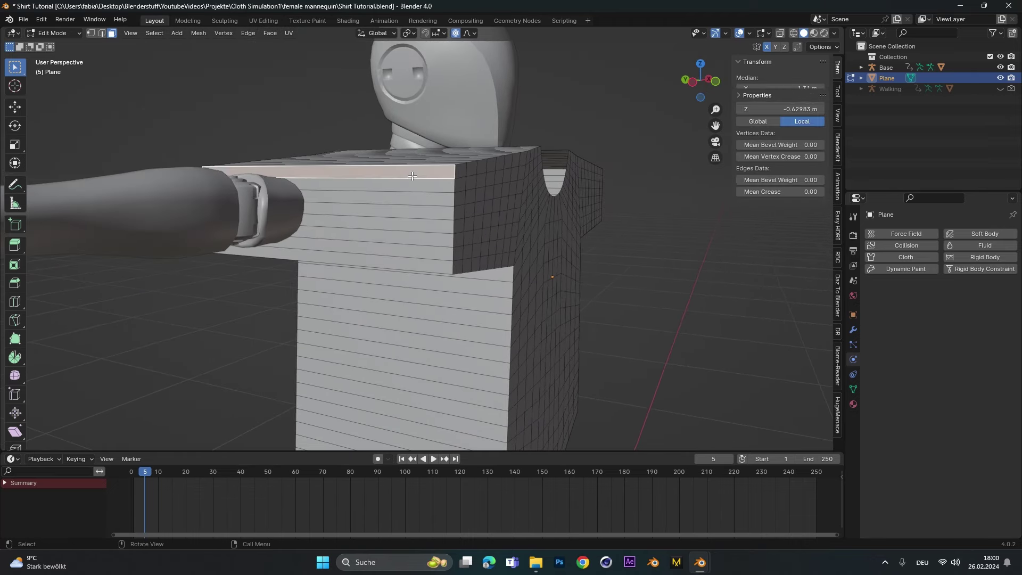
pyautogui.keyDown('ctrl'); pyautogui.click(426, 266); pyautogui.keyUp('ctrl')
pyautogui.press('x')
pyautogui.click(426, 266)
# Delete the column of faces closing the end of the sleeve on the positive X side.
pyautogui.moveTo(426, 266)
pyautogui.mouseDown(button='middle')
pyautogui.moveTo(569, 278)
pyautogui.moveTo(379, 286)
pyautogui.moveTo(419, 266)
pyautogui.mouseUp(button='middle')
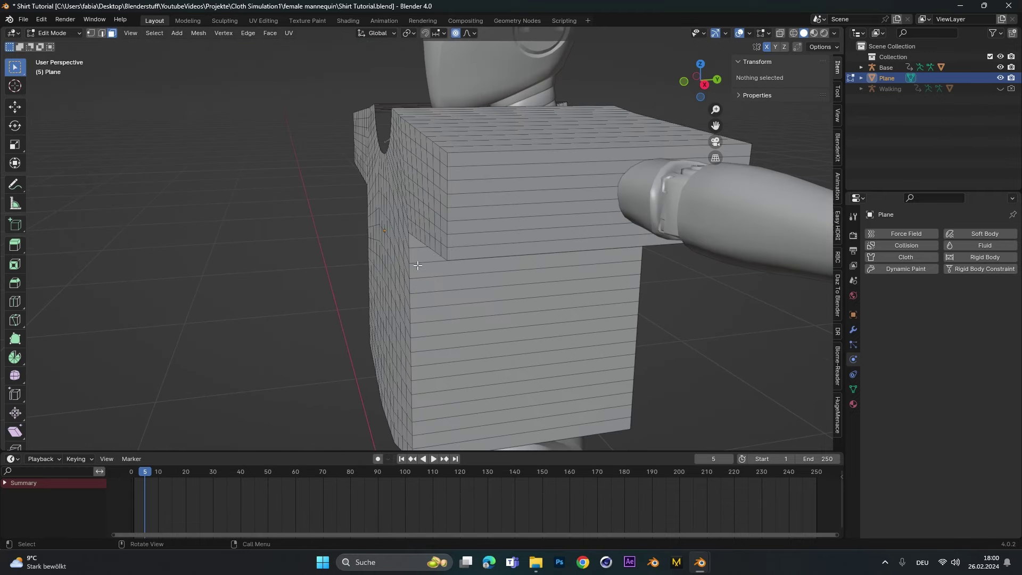
pyautogui.keyDown('alt'); pyautogui.click(480, 165); pyautogui.keyUp('alt')
pyautogui.keyDown('alt'); pyautogui.keyDown('shift'); pyautogui.click(481, 248); pyautogui.keyUp('shift'); pyautogui.keyUp('alt')
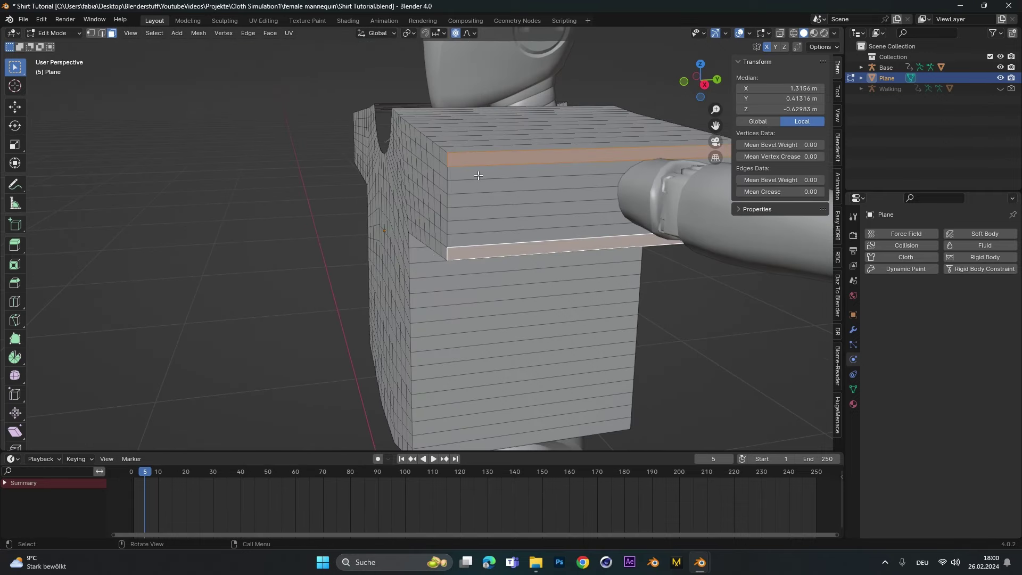
pyautogui.keyDown('alt'); pyautogui.click(479, 159); pyautogui.keyUp('alt')
pyautogui.keyDown('ctrl'); pyautogui.keyDown('shift'); pyautogui.click(487, 249); pyautogui.keyUp('shift'); pyautogui.keyUp('ctrl')
pyautogui.press('x')
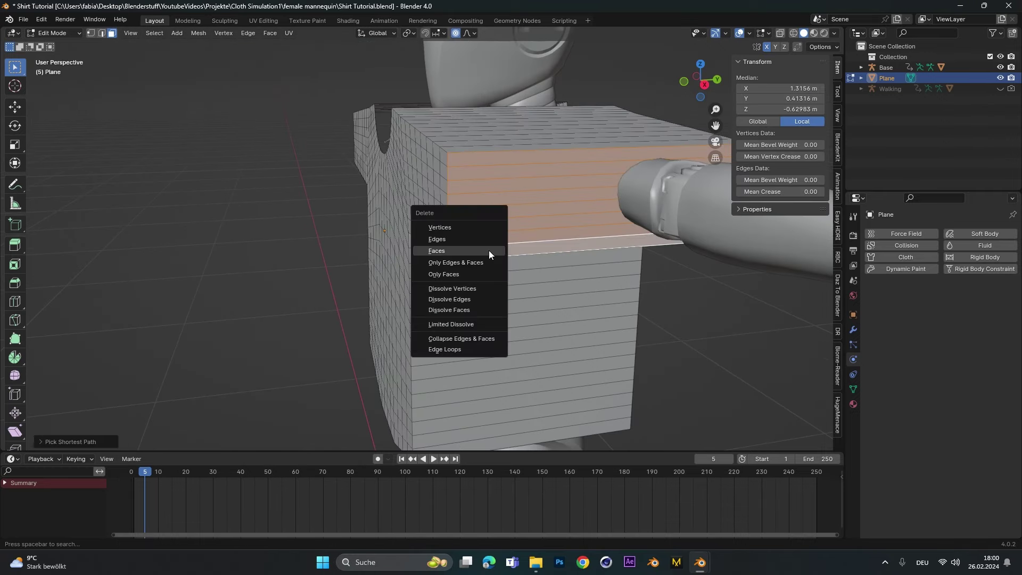
pyautogui.click(488, 250)
# Select the full row of faces closing the shirt's bottom hem and delete them.
pyautogui.moveTo(489, 251); pyautogui.dragTo(551, 277, button='middle')
pyautogui.click(571, 272)
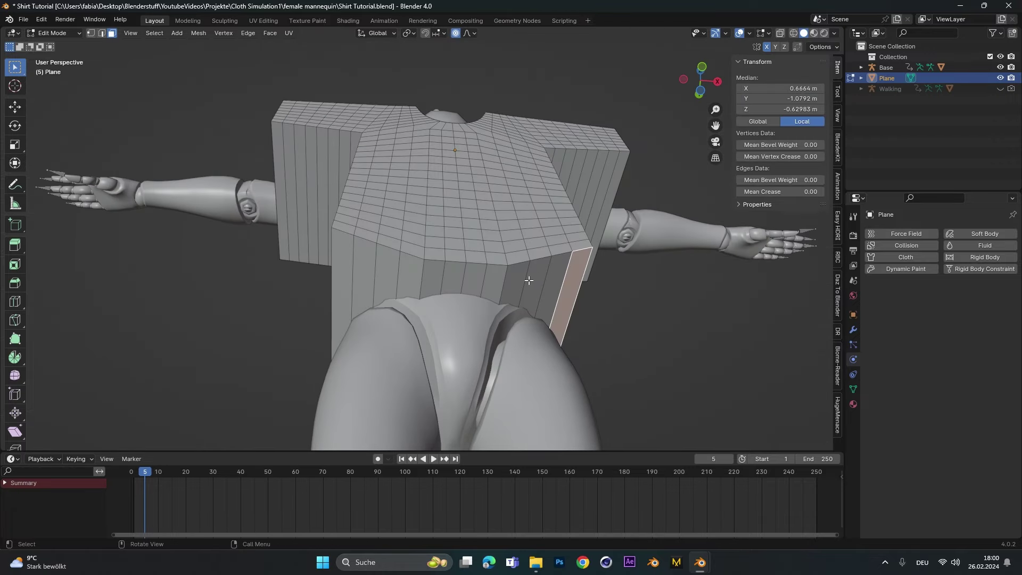
pyautogui.keyDown('alt'); pyautogui.click(348, 261); pyautogui.keyUp('alt')
pyautogui.press('x')
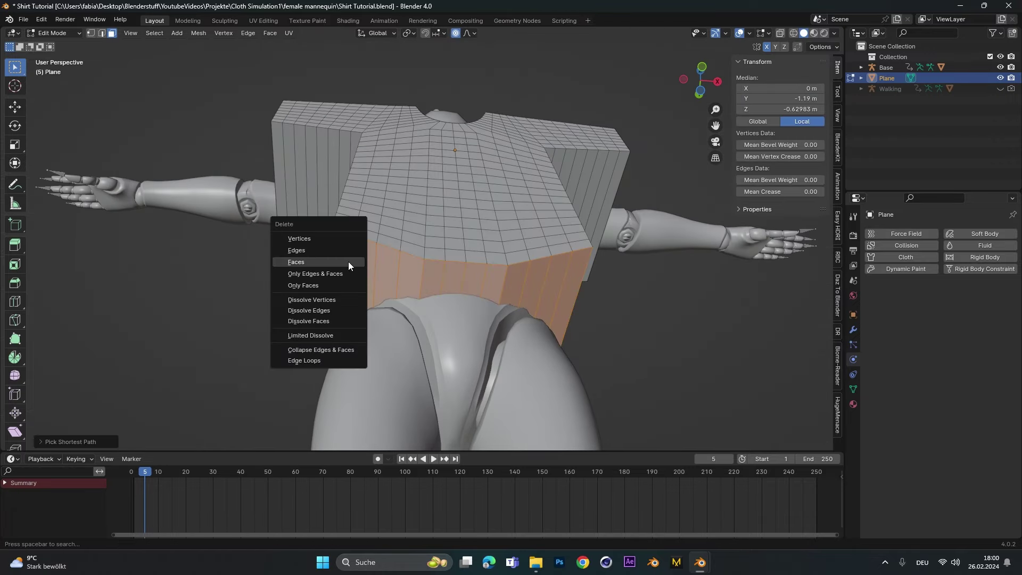
pyautogui.click(348, 261)
# From the right view with X-ray on, select all side faces joining front and back and delete only the faces, keeping their edges.
pyautogui.scroll(-3, 348, 262)
pyautogui.moveTo(417, 247); pyautogui.dragTo(414, 195, button='middle')
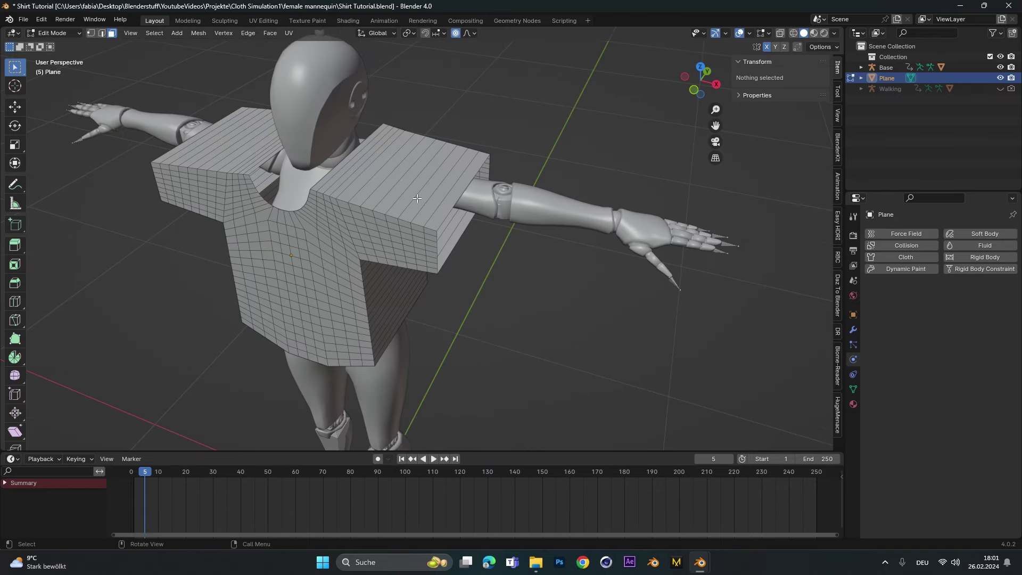
pyautogui.keyDown('alt'); pyautogui.moveTo(498, 233); pyautogui.dragTo(455, 219, button='middle'); pyautogui.keyUp('alt')
pyautogui.click(781, 33)
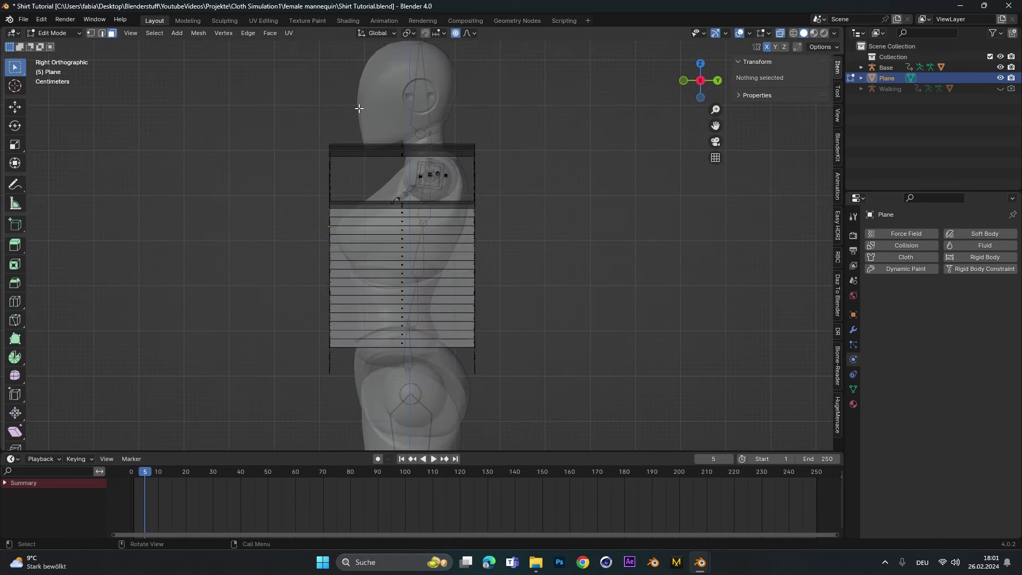
pyautogui.moveTo(358, 108); pyautogui.dragTo(436, 398)
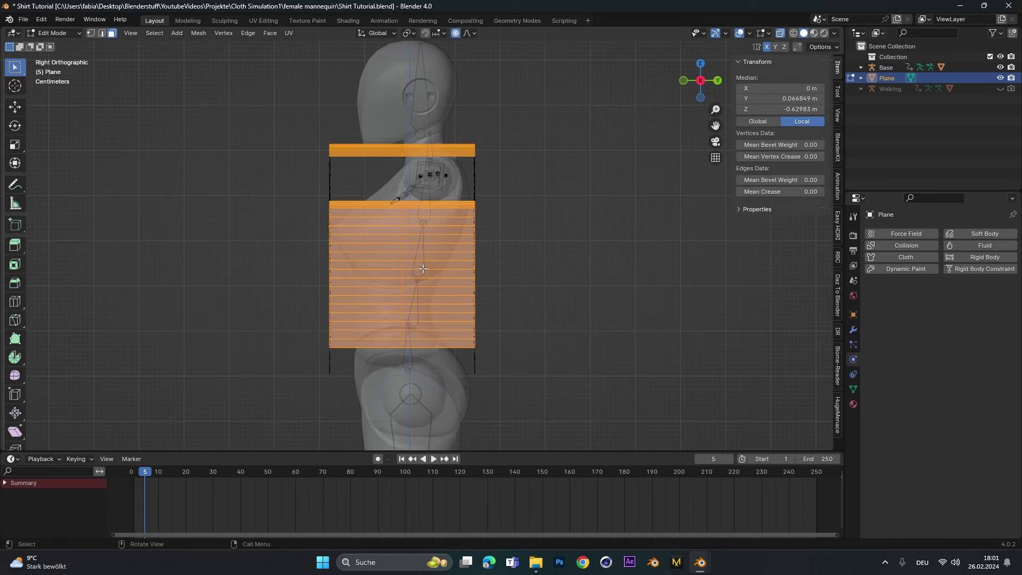
pyautogui.press('x')
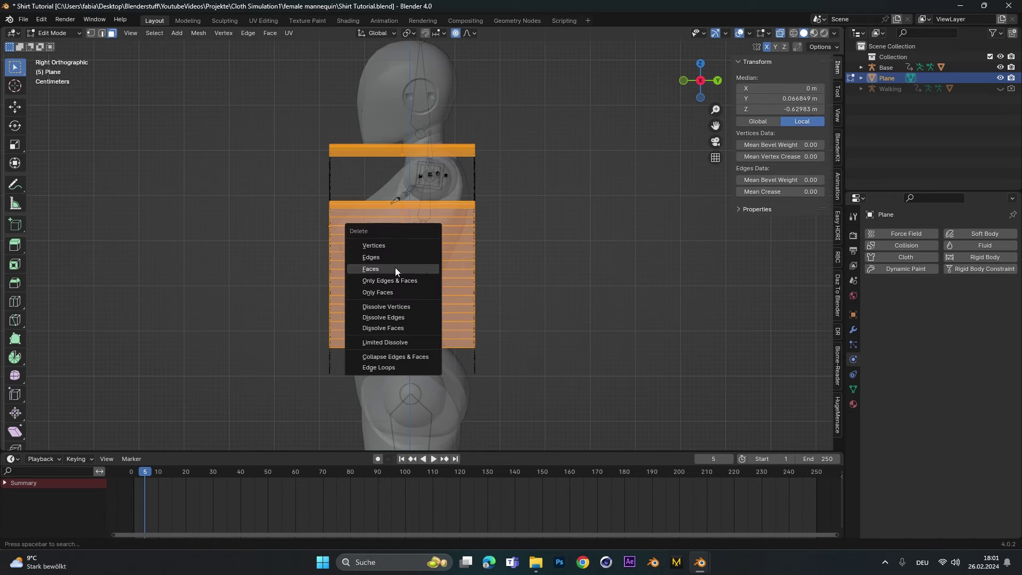
pyautogui.click(381, 293)
# Return to Object Mode and turn X-ray off.
pyautogui.press('Tab')
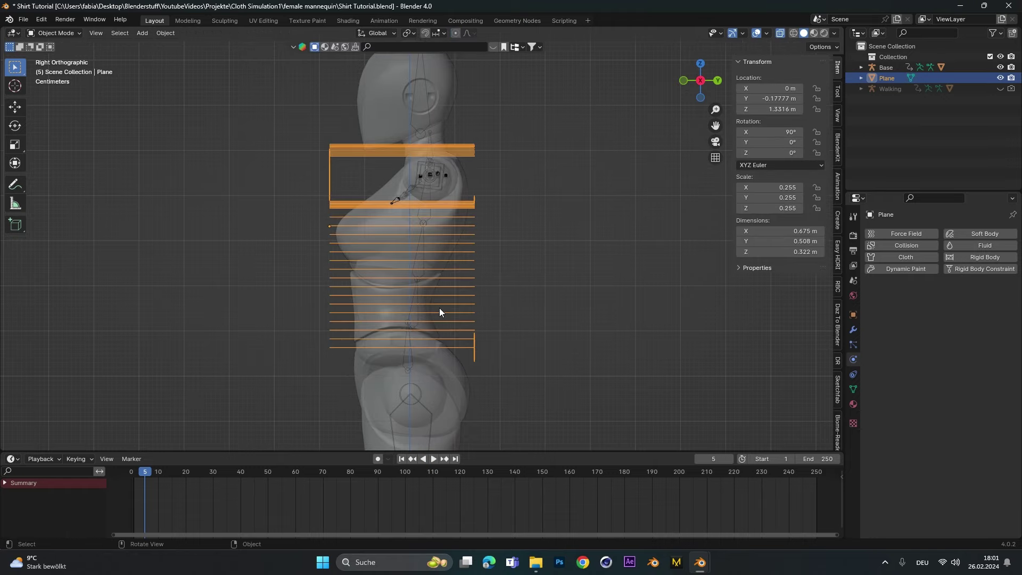
pyautogui.moveTo(439, 308)
pyautogui.mouseDown(button='middle')
pyautogui.moveTo(420, 298)
pyautogui.moveTo(431, 304)
pyautogui.mouseUp(button='middle')
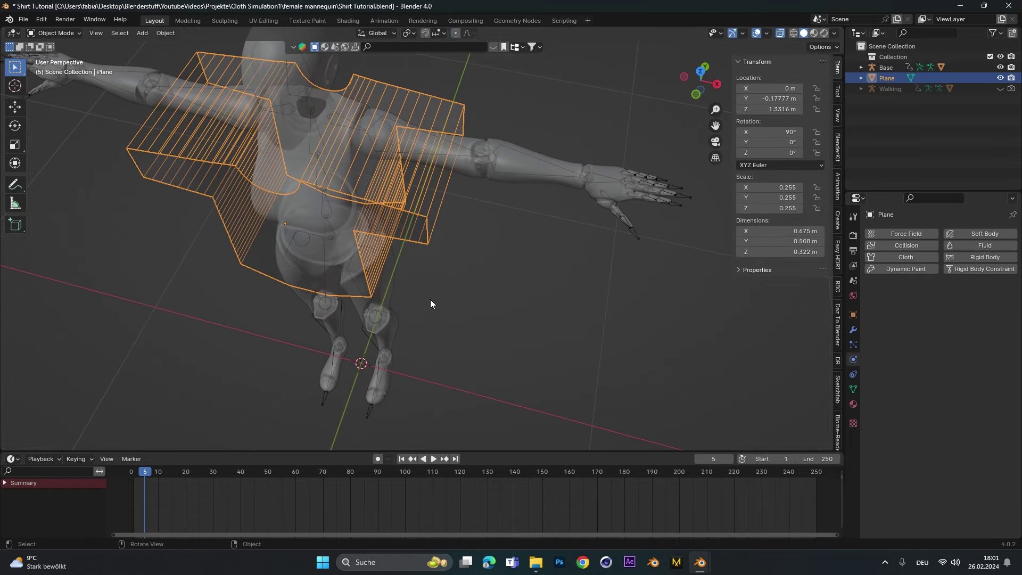
pyautogui.click(780, 33)
pyautogui.moveTo(586, 175); pyautogui.dragTo(506, 219, button='middle')
pyautogui.scroll(3, 506, 220)
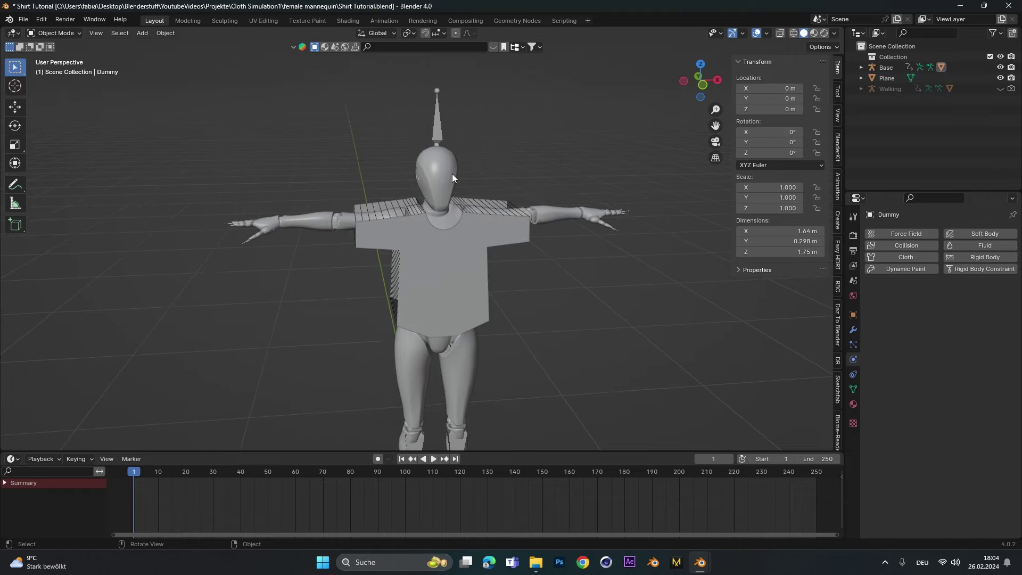
# Add Collision physics to the mannequin with Damping 1, Thickness Outer 0.001 and Thickness Inner 0.001.
pyautogui.click(452, 174)
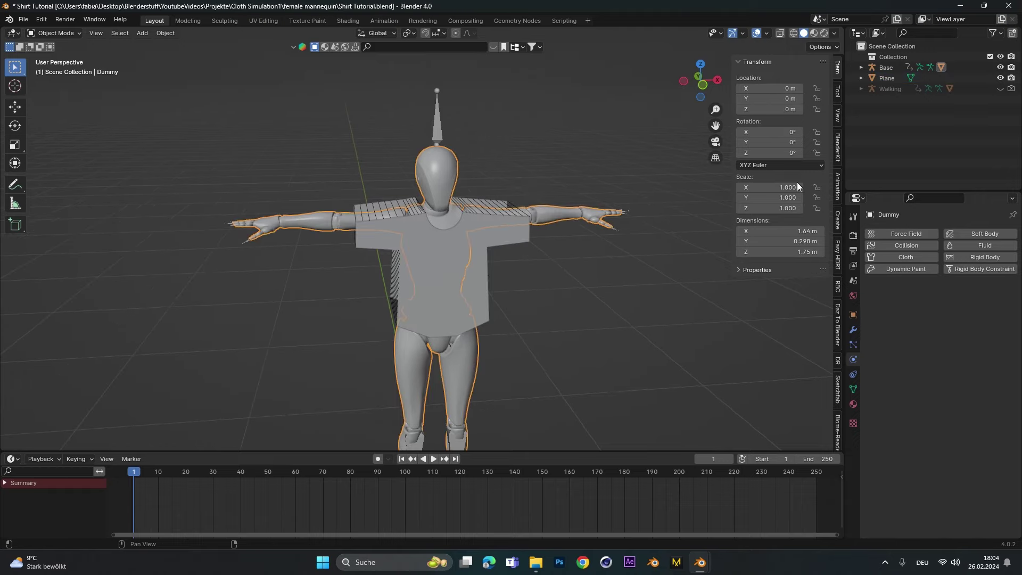
pyautogui.click(881, 247)
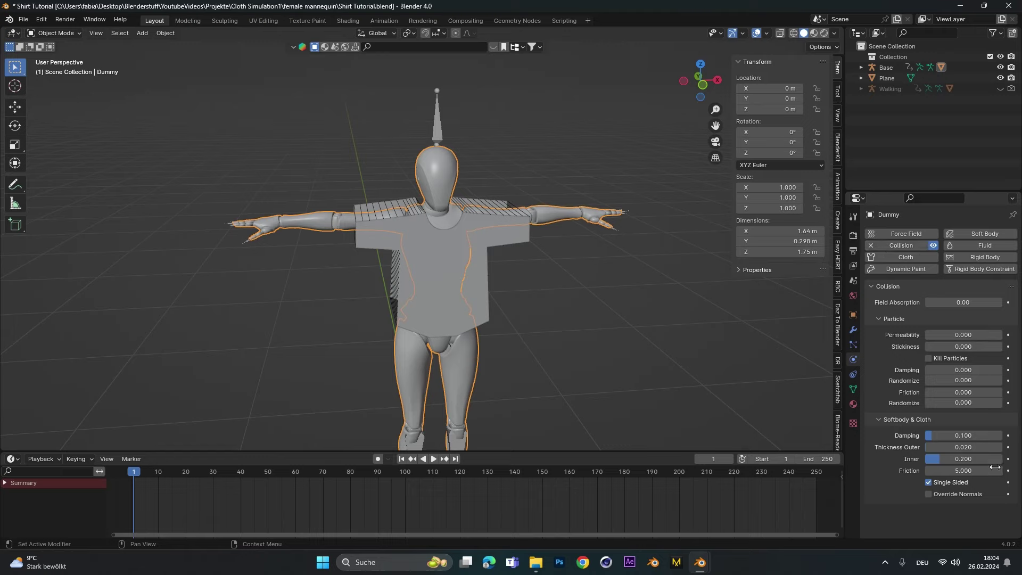
pyautogui.click(941, 439)
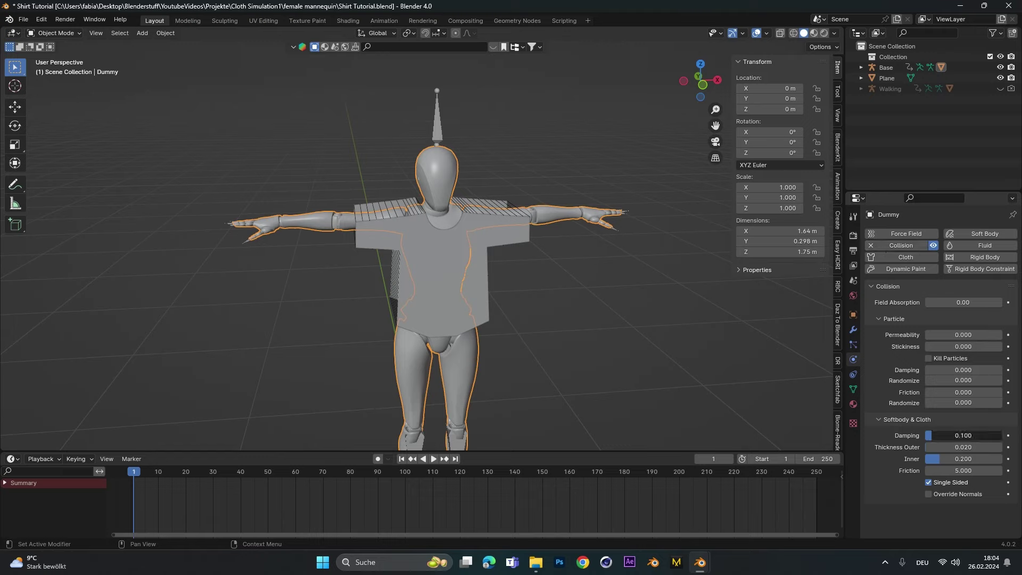
pyautogui.write('1')
pyautogui.press('Return')
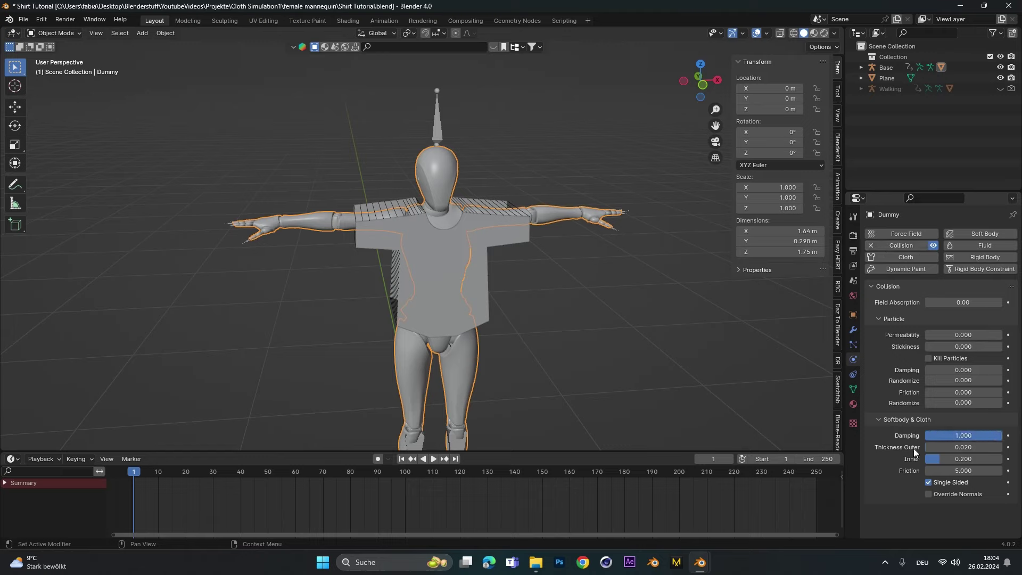
pyautogui.moveTo(991, 451); pyautogui.dragTo(958, 452)
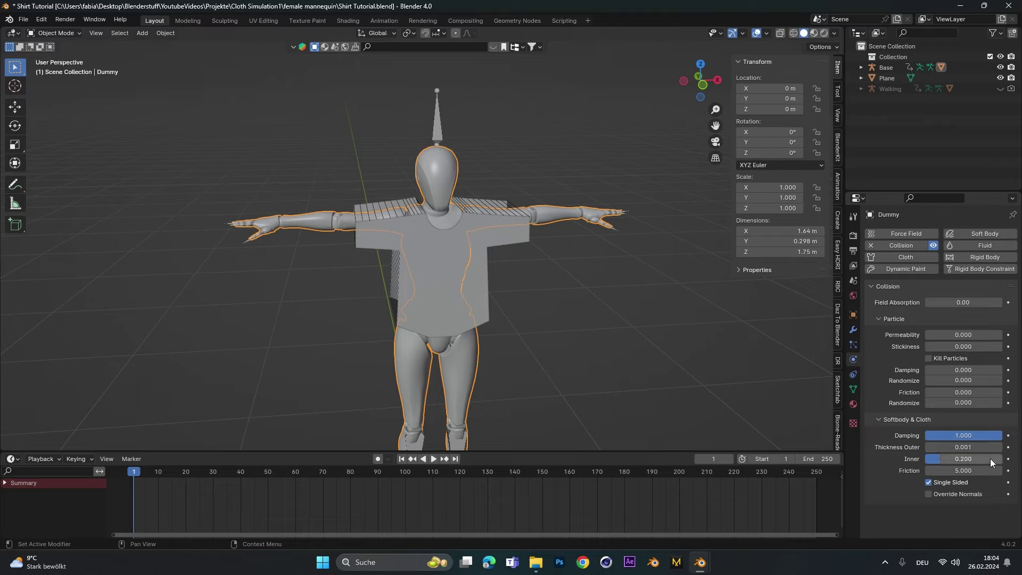
pyautogui.moveTo(991, 459); pyautogui.dragTo(925, 459)
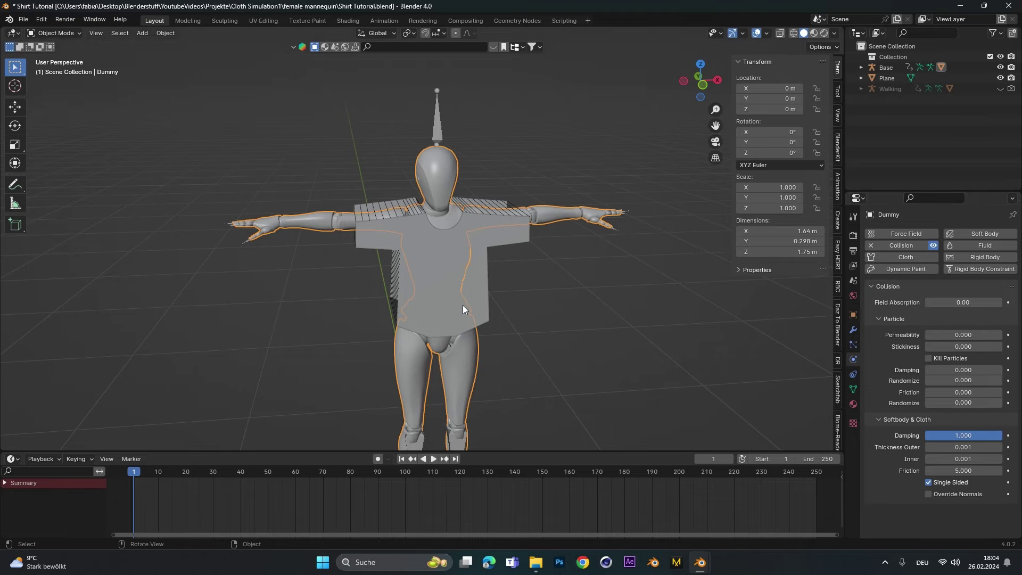
# Add Cloth physics to the shirt and set its Quality Steps to 15.
pyautogui.moveTo(453, 290); pyautogui.dragTo(503, 261, button='middle')
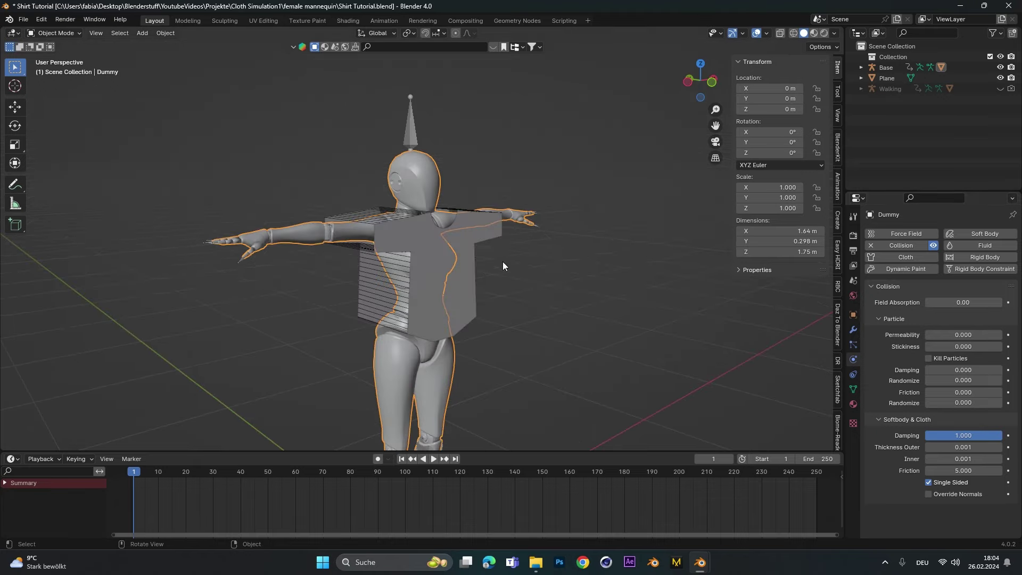
pyautogui.click(461, 251)
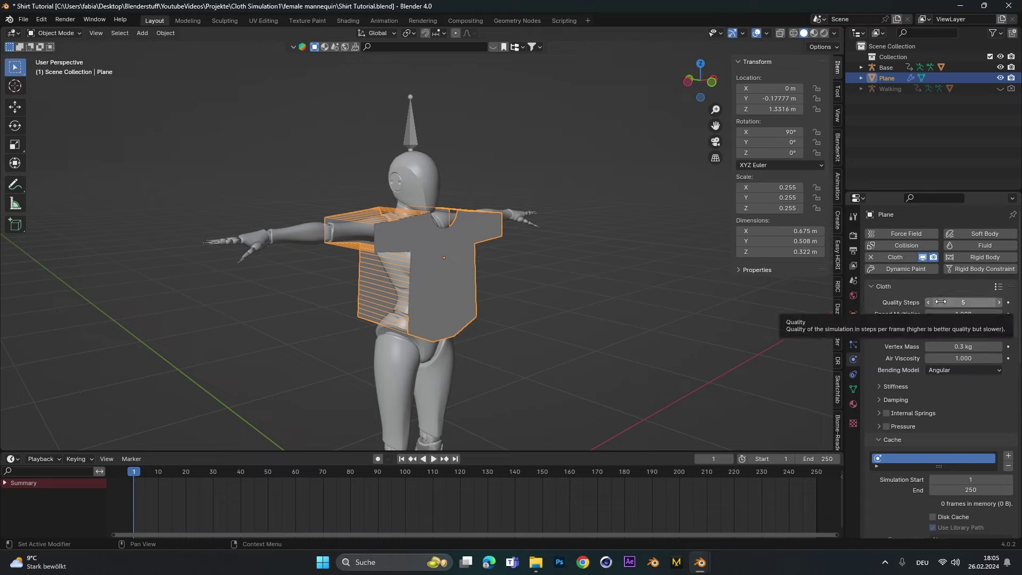
pyautogui.moveTo(941, 302); pyautogui.dragTo(953, 302)
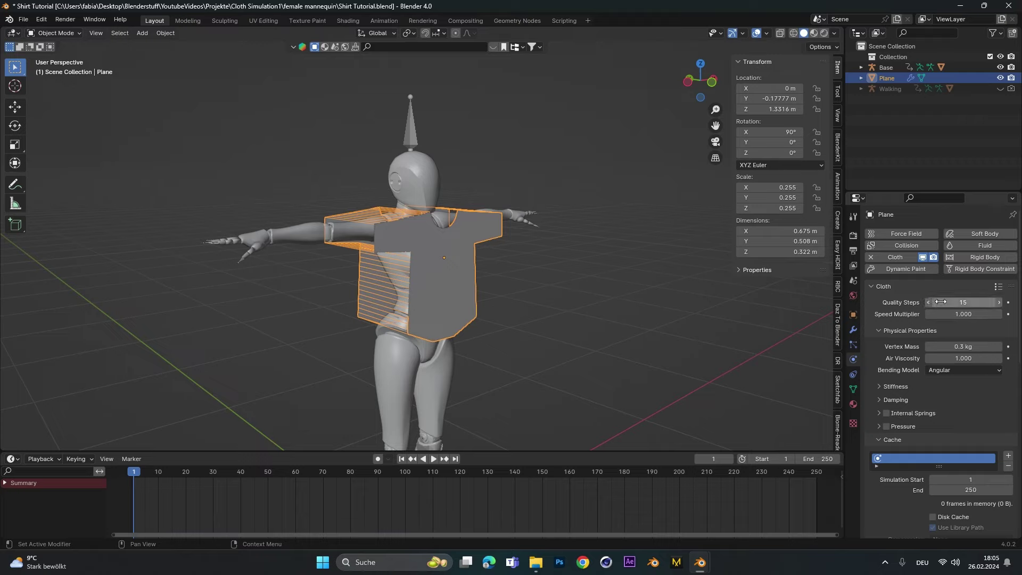
# Try 30 Quality Steps for the shirt's cloth and set the value back to 15.
pyautogui.click(941, 302)
pyautogui.write('30')
pyautogui.press('Return')
pyautogui.click(941, 302)
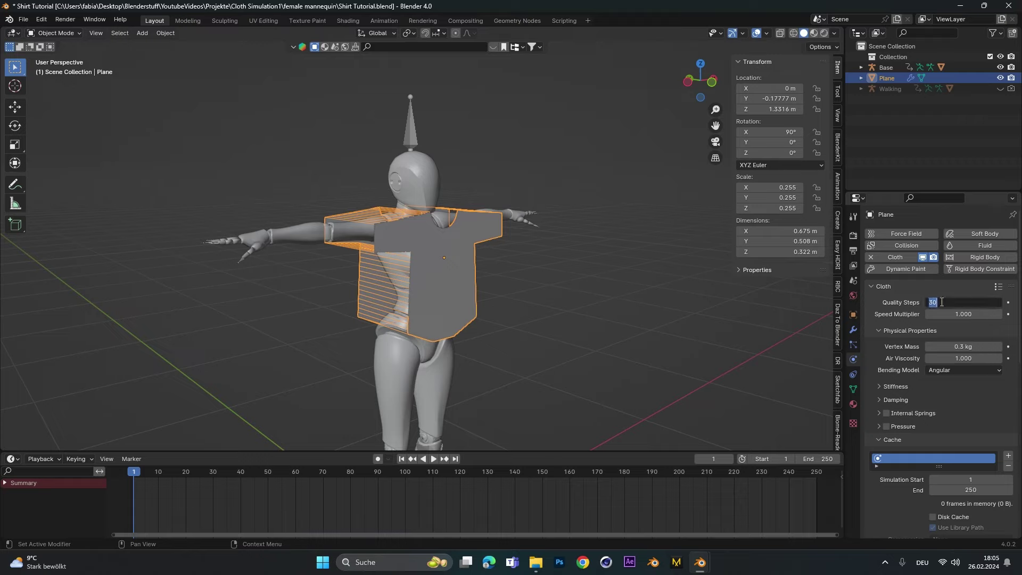
pyautogui.write('15')
pyautogui.press('Return')
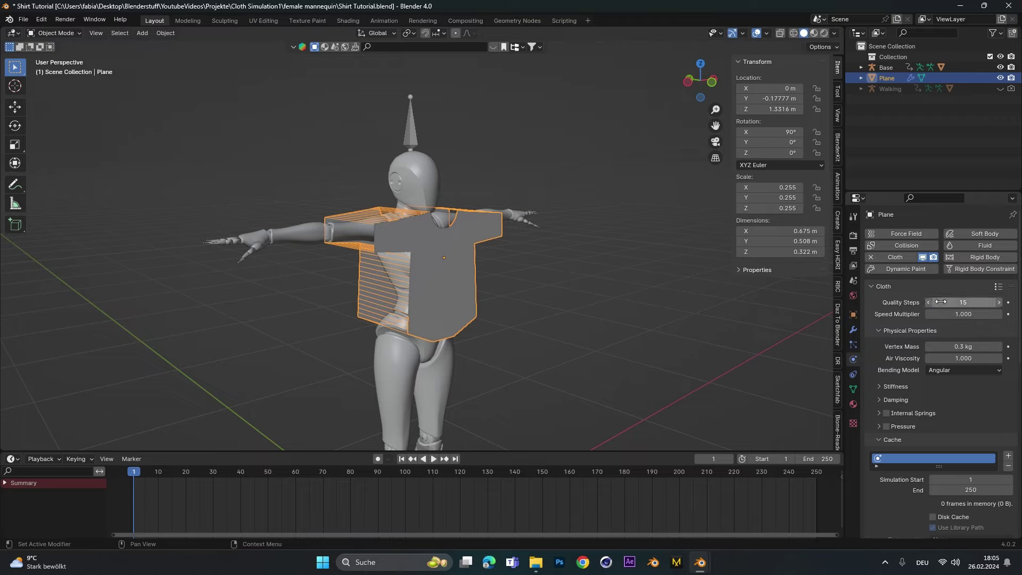
# Try other Vertex Mass values for the cloth, such as 0.1 kg, and restore it to 0.3 kg.
pyautogui.scroll(-1, 941, 302)
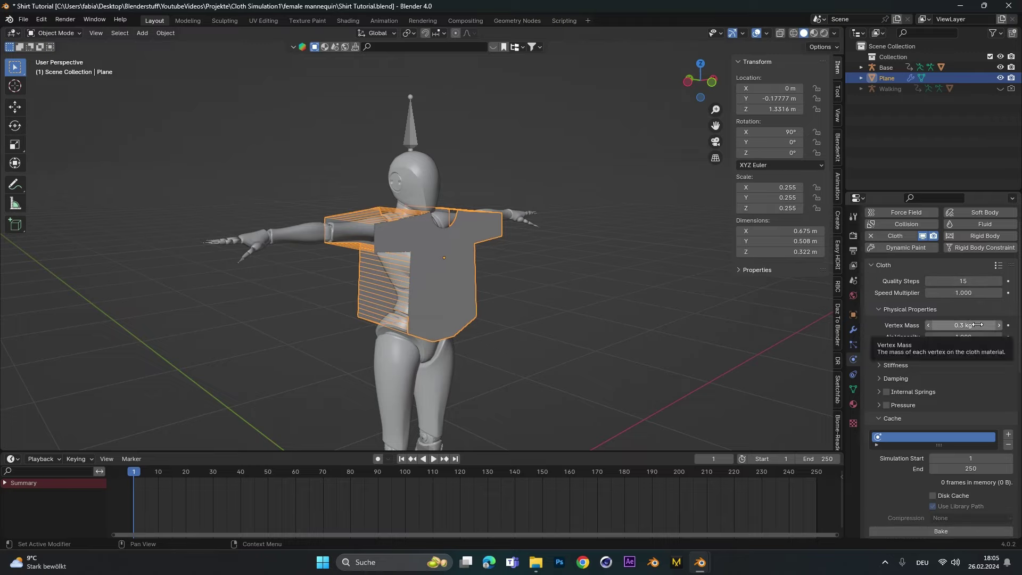
pyautogui.click(979, 325)
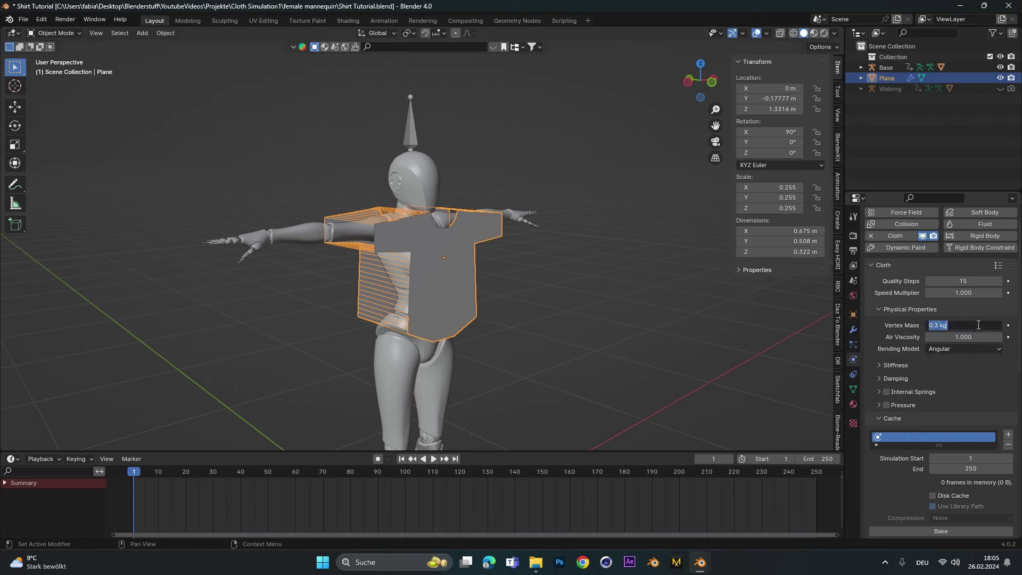
pyautogui.press('BackSpace')
pyautogui.write('.1')
pyautogui.press('Return')
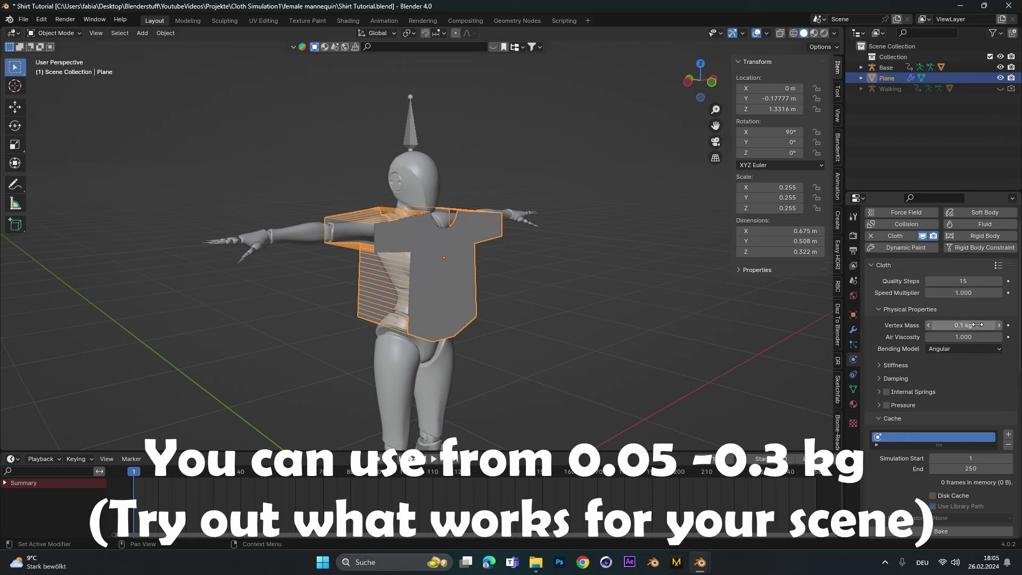
pyautogui.click(959, 325)
pyautogui.press('BackSpace')
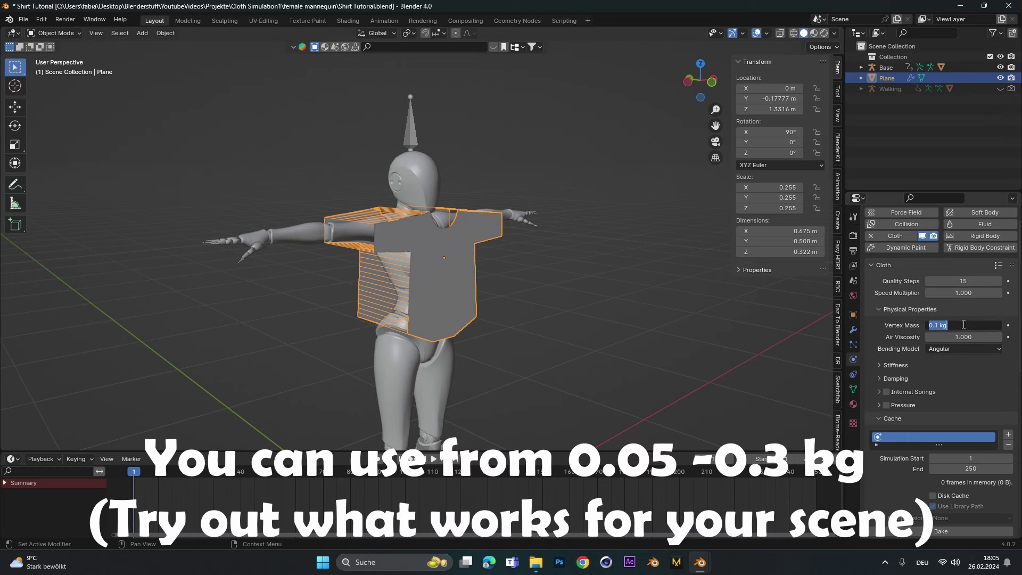
pyautogui.write('.5')
pyautogui.press('Return')
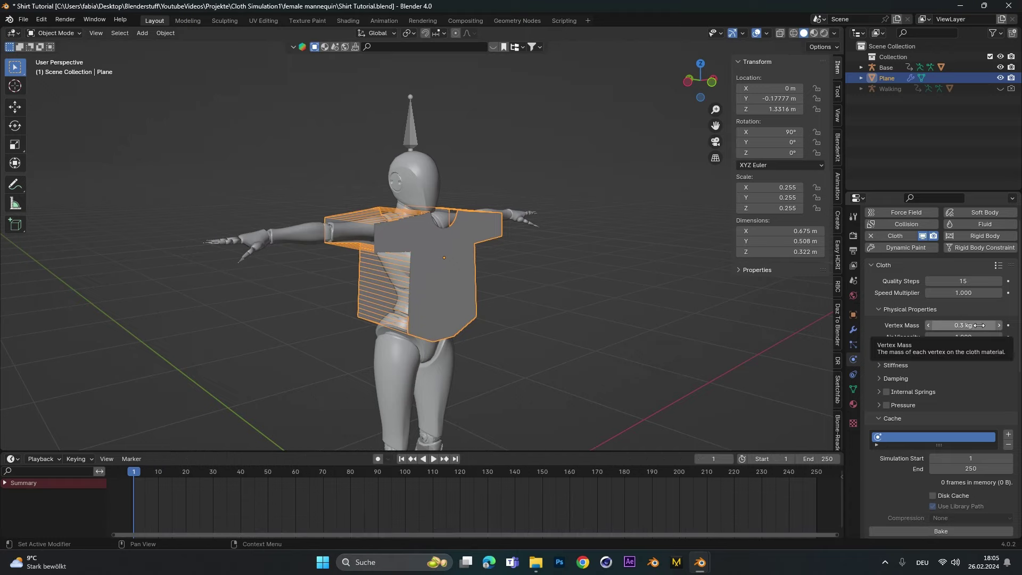
pyautogui.click(964, 325)
pyautogui.write('.3')
pyautogui.press('Return')
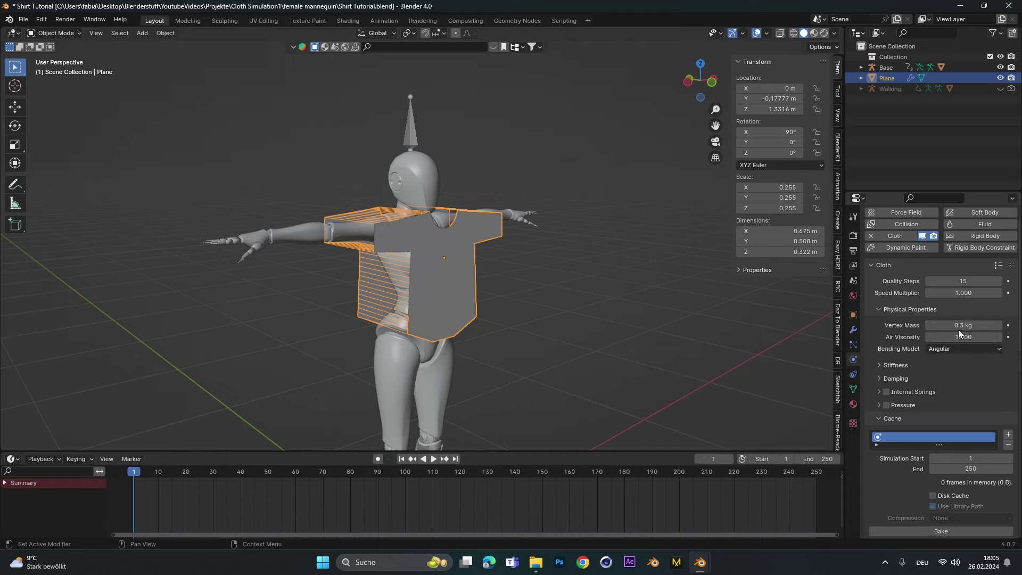
# Set the cloth's collision Quality to 8 and object Distance to 0.001 m, and enable Self Collisions with a Distance of 0.001 m.
pyautogui.scroll(-10, 890, 350)
pyautogui.scroll(-4, 890, 350)
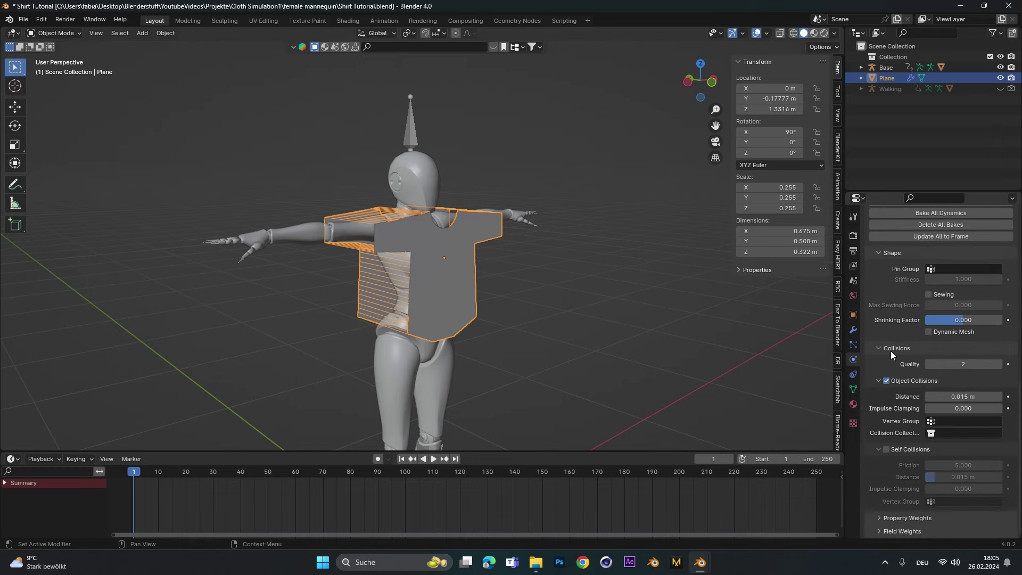
pyautogui.click(960, 362)
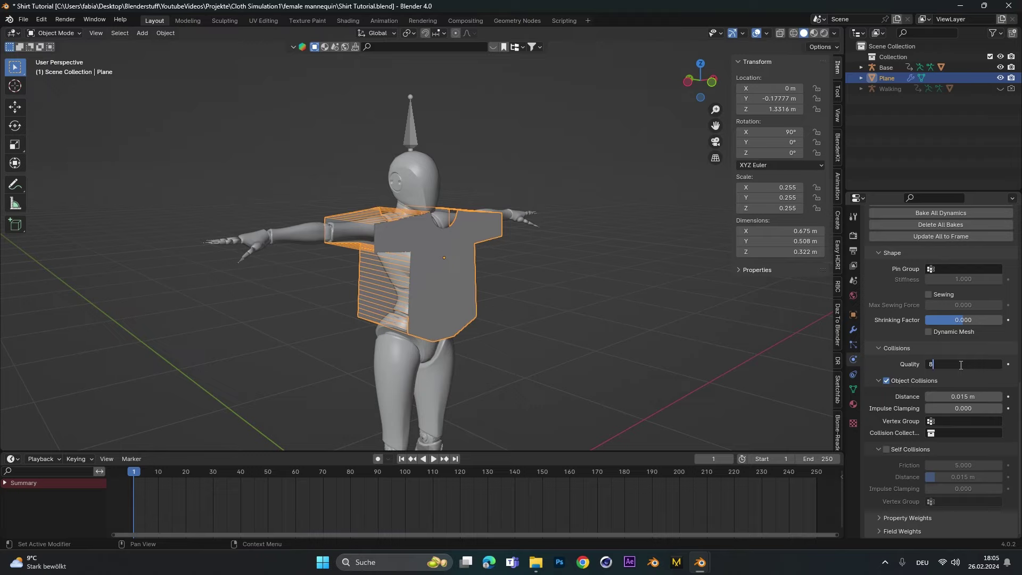
pyautogui.press('Return')
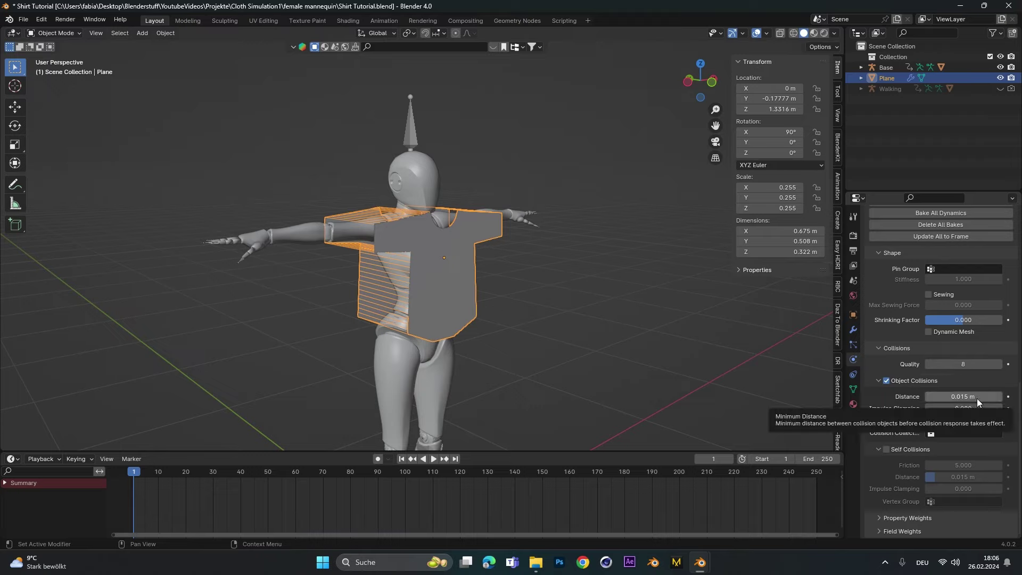
pyautogui.moveTo(977, 398); pyautogui.dragTo(969, 398)
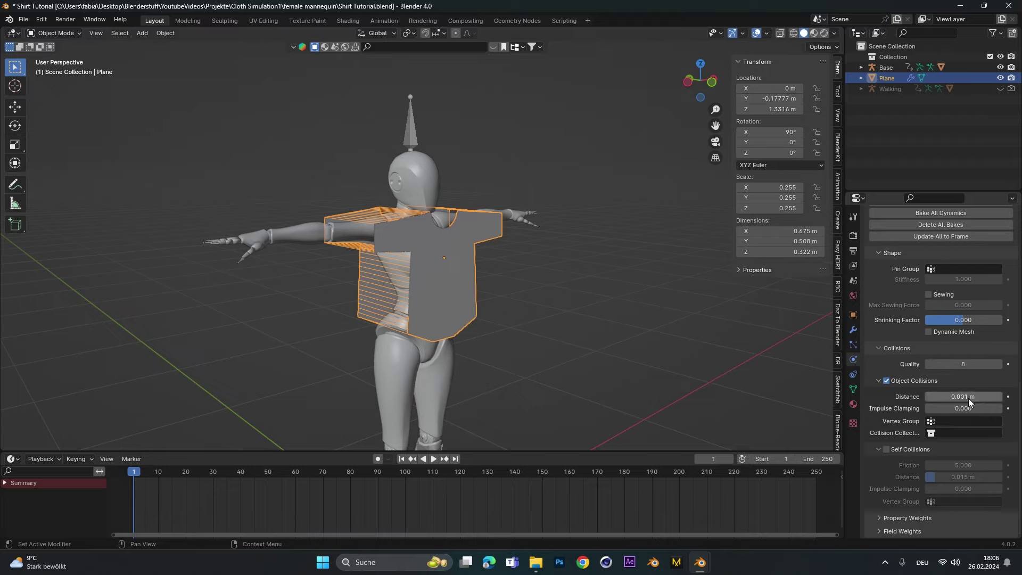
pyautogui.click(887, 450)
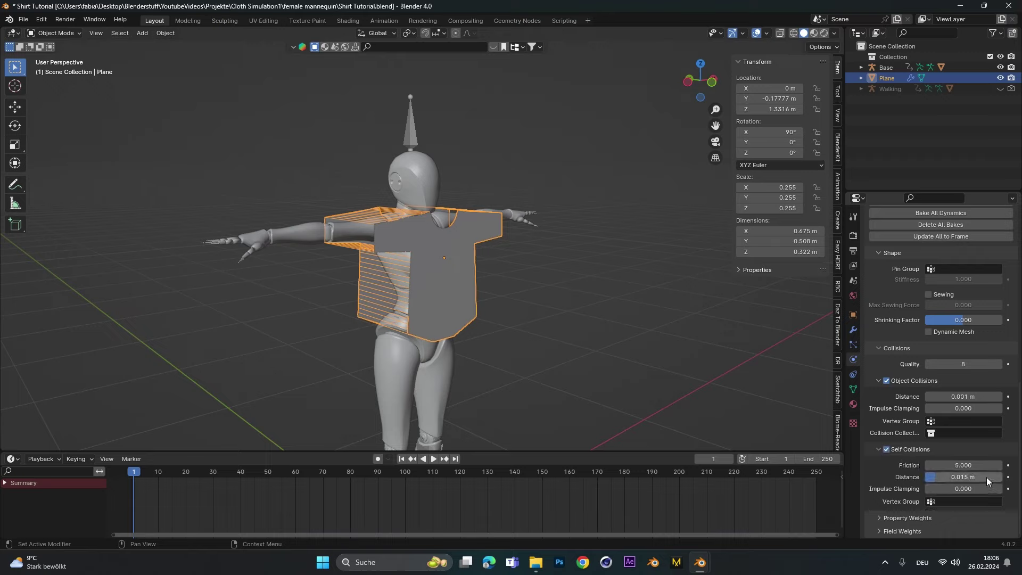
pyautogui.moveTo(986, 477); pyautogui.dragTo(911, 478)
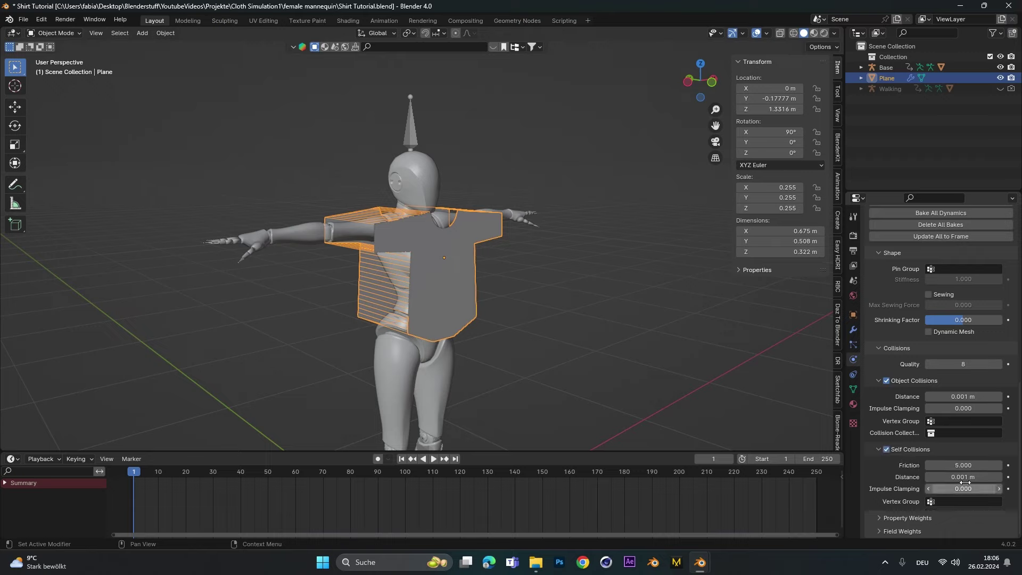
# Enable Sewing in the shirt's cloth Shape settings and bake the simulation.
pyautogui.scroll(4, 916, 399)
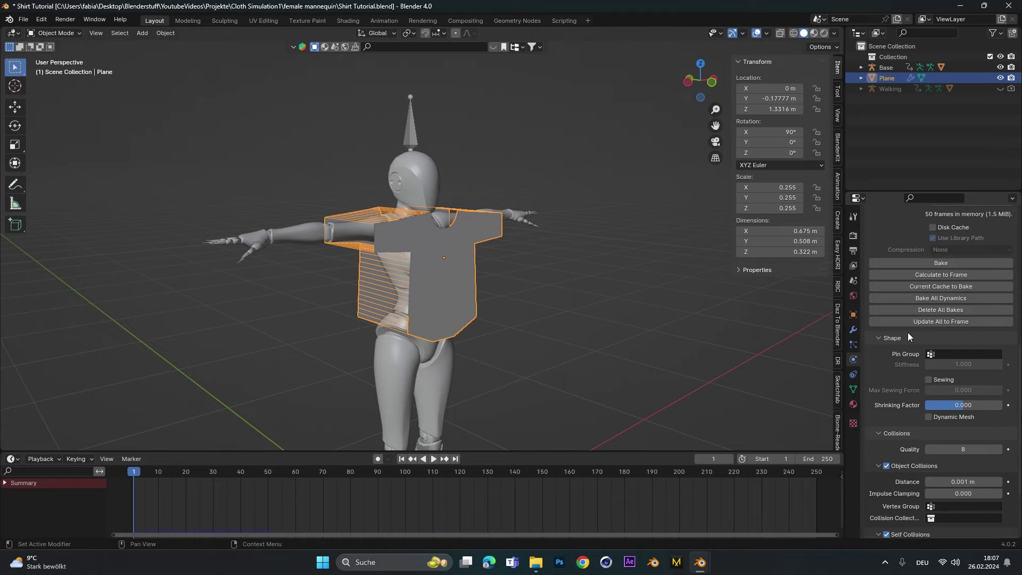
pyautogui.click(934, 379)
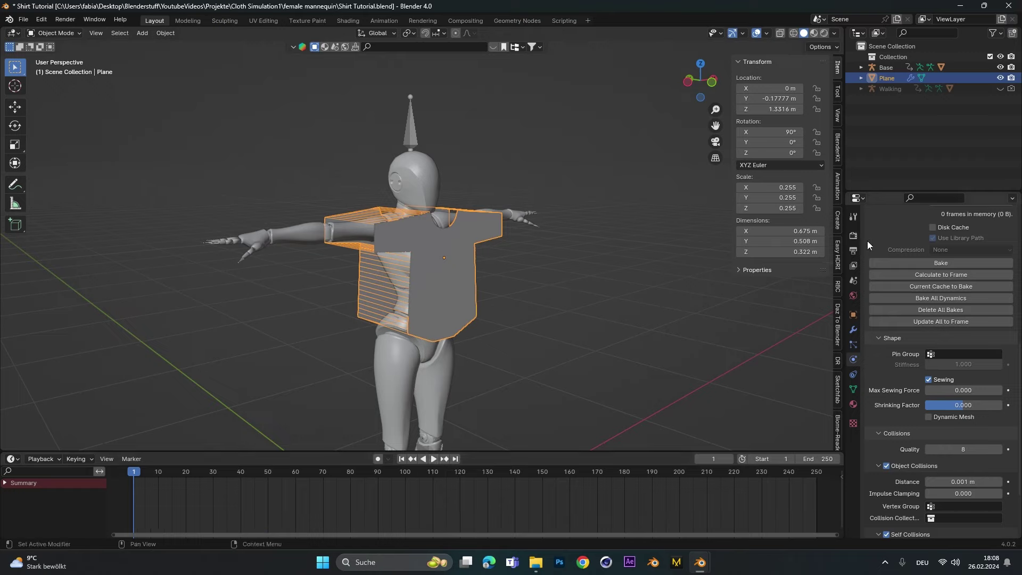
pyautogui.scroll(4, 912, 258)
pyautogui.scroll(2, 914, 262)
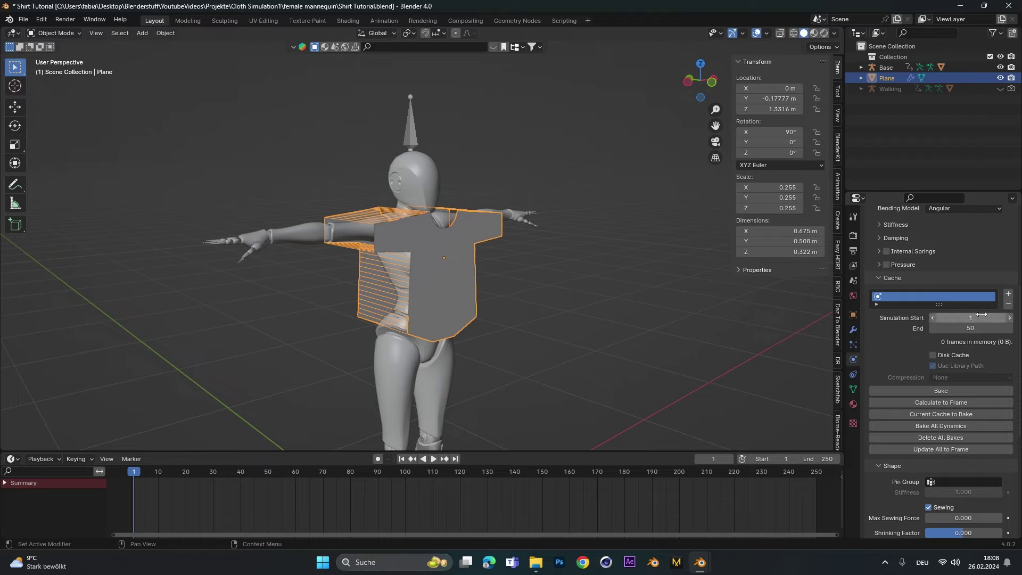
pyautogui.click(927, 389)
# Scrub the baked simulation to frame 21 to examine how the shirt closes around the torso, and return to the first frame.
pyautogui.moveTo(141, 474); pyautogui.dragTo(189, 482)
pyautogui.scroll(3, 485, 307)
pyautogui.click(468, 310)
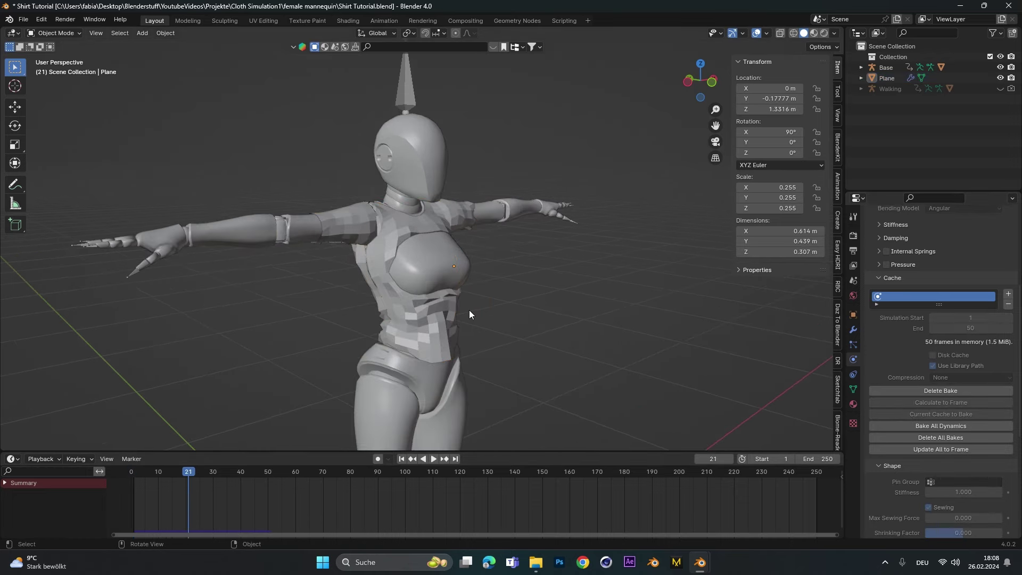
pyautogui.moveTo(468, 310); pyautogui.dragTo(451, 324, button='middle')
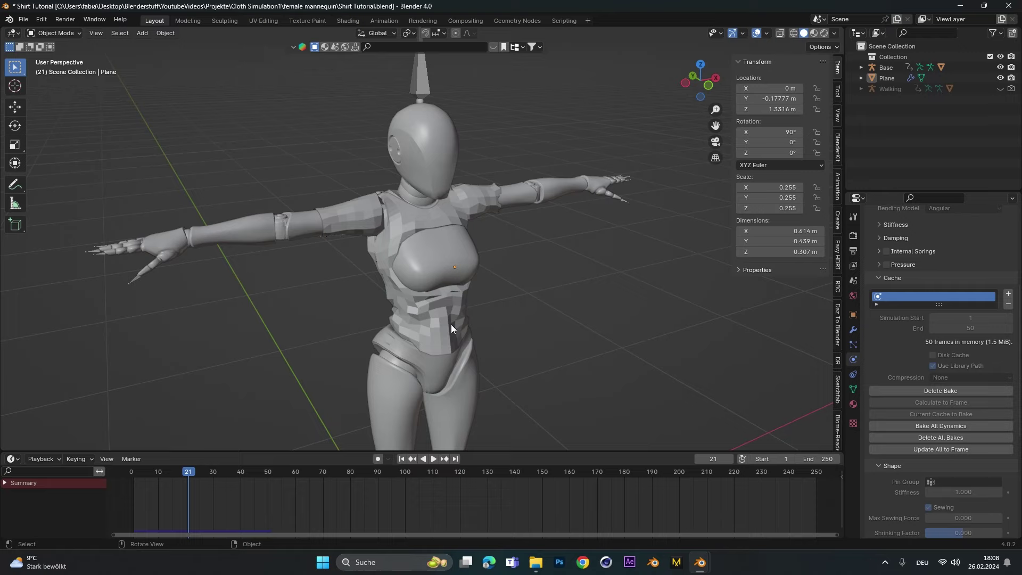
pyautogui.click(402, 458)
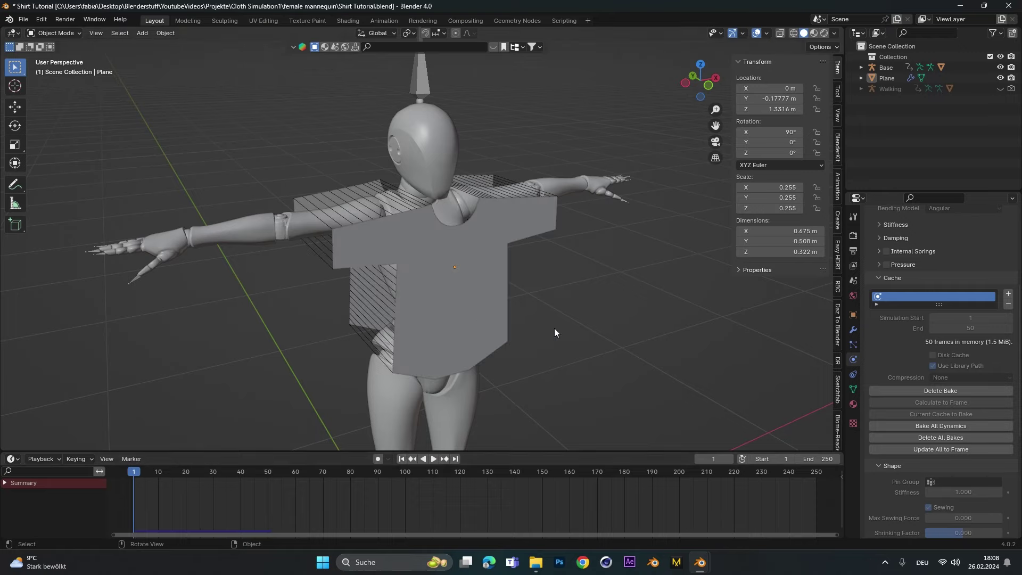
# Delete the bake and try a new one with a Shrinking Factor of -0.2.
pyautogui.scroll(-2, 921, 350)
pyautogui.click(940, 349)
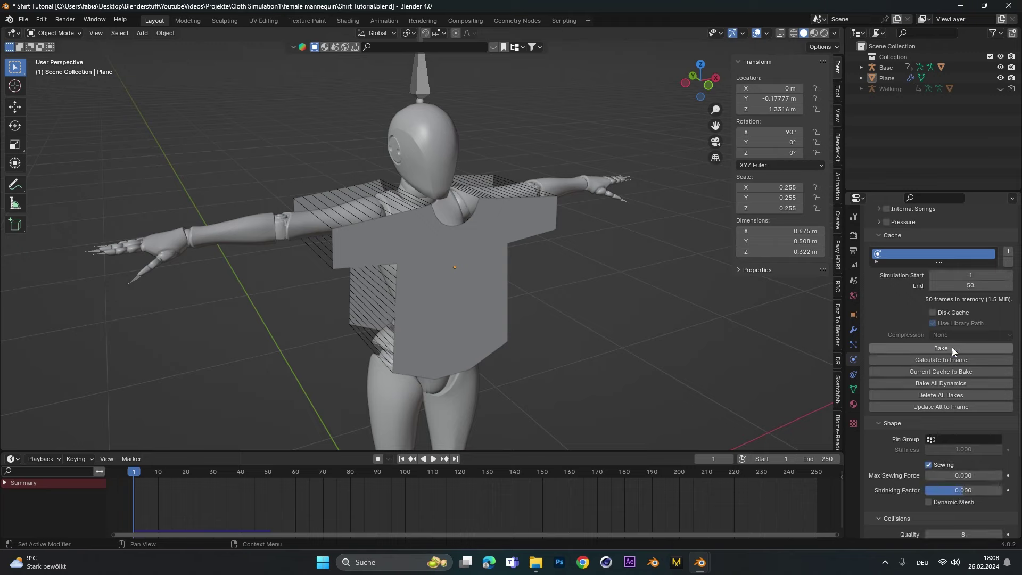
pyautogui.scroll(-6, 917, 347)
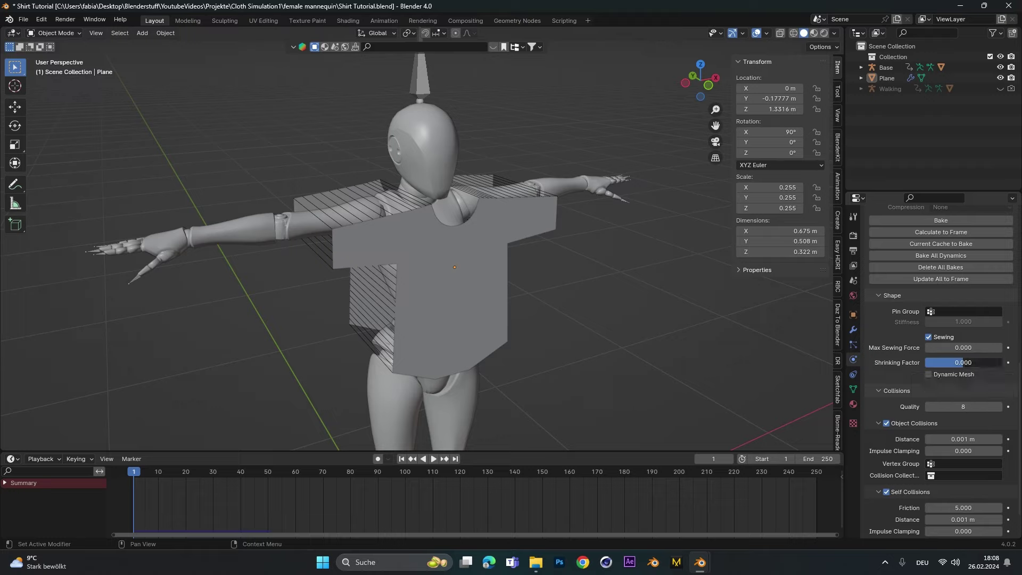
pyautogui.click(965, 364)
pyautogui.write('-.2')
pyautogui.press('Return')
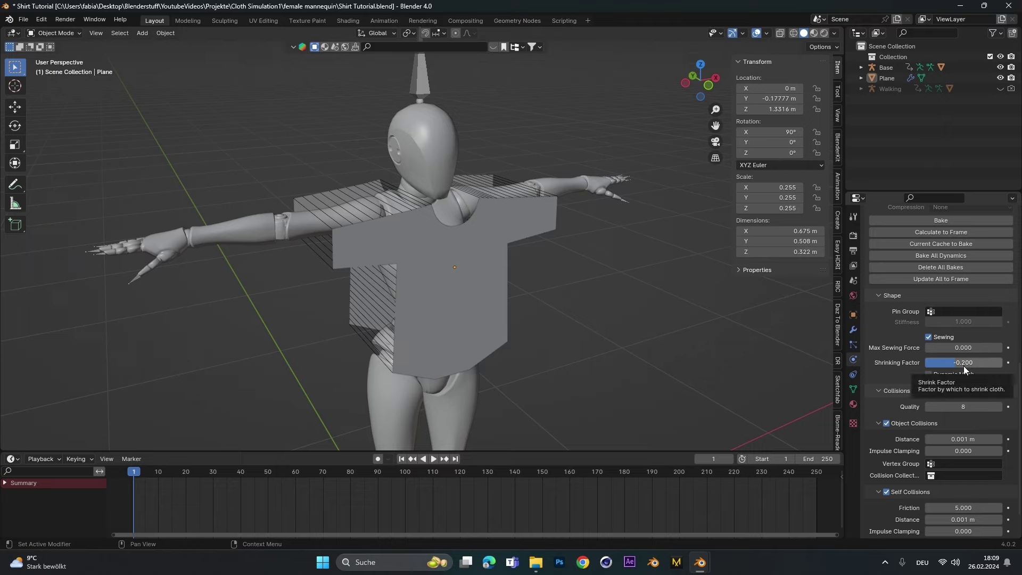
pyautogui.click(943, 222)
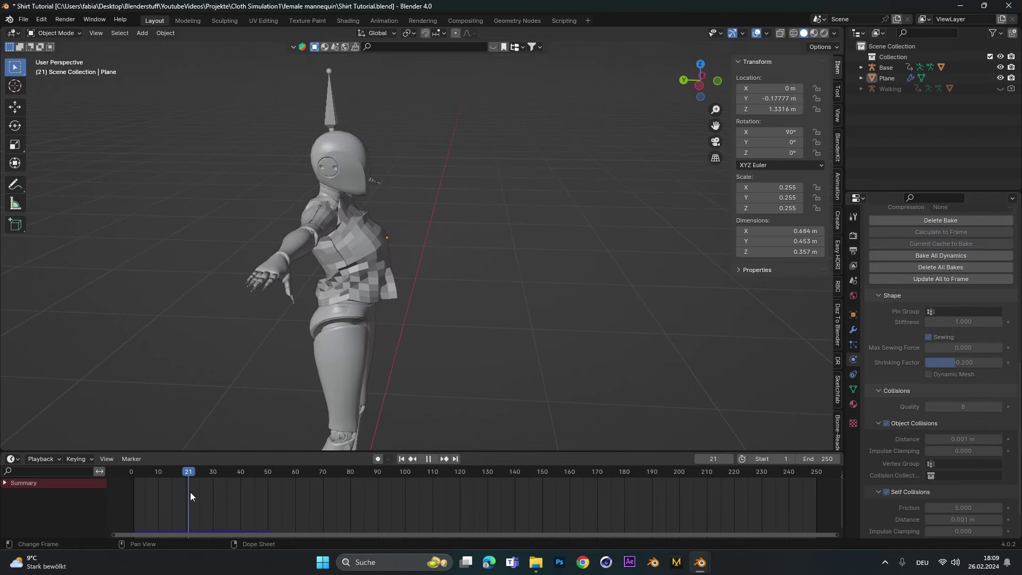
# Play and scrub the baked simulation to check the shirt's fit from the side, then return to frame 1 and select the shirt.
pyautogui.press('space')
pyautogui.moveTo(356, 313); pyautogui.dragTo(407, 251, button='middle')
pyautogui.press('space')
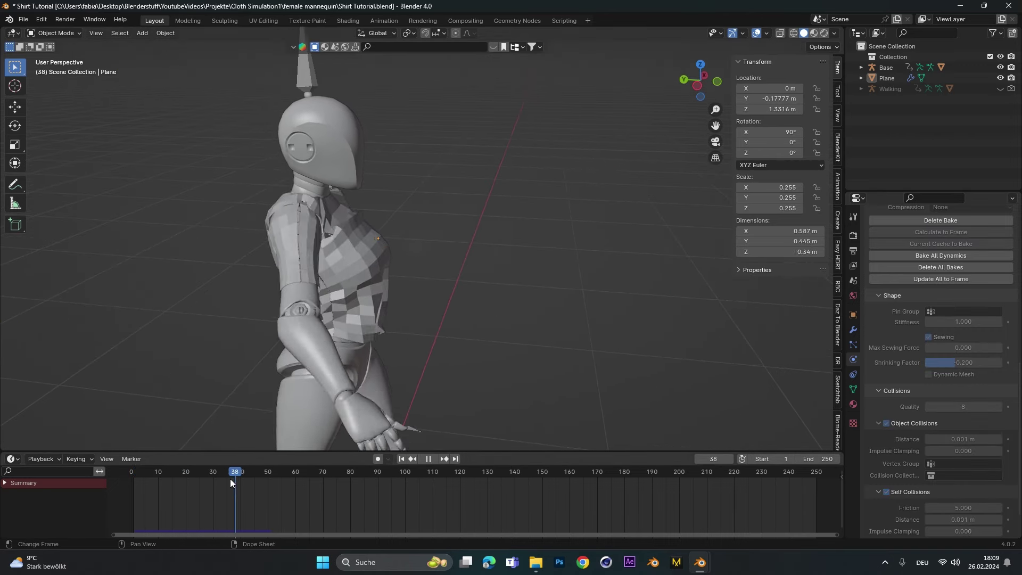
pyautogui.moveTo(230, 478); pyautogui.dragTo(135, 489)
pyautogui.press('space')
pyautogui.click(330, 255)
pyautogui.moveTo(373, 298); pyautogui.dragTo(536, 265, button='middle')
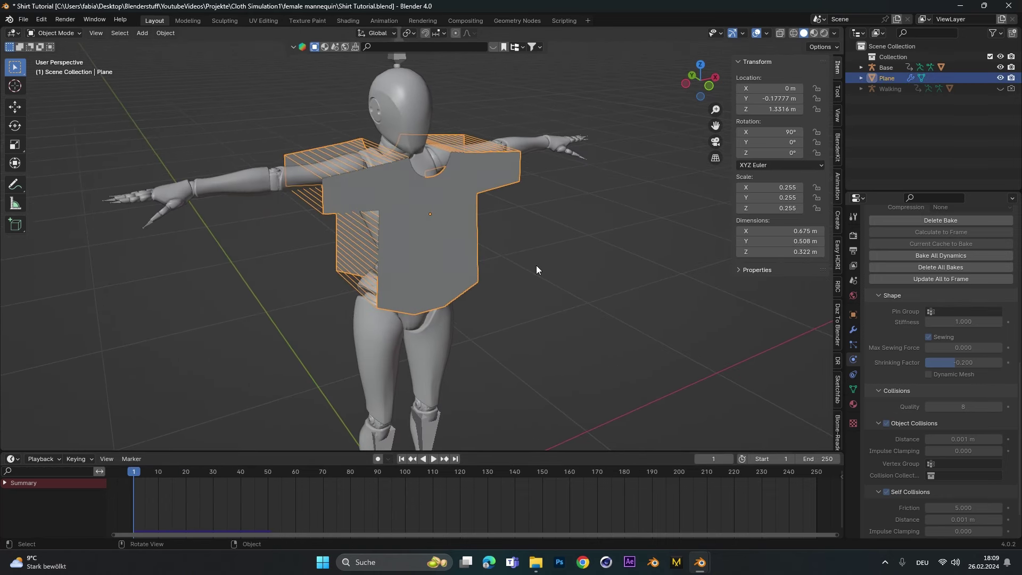
# Delete the bake, set the cloth's Shrinking Factor to -0.3 and bake the simulation again.
pyautogui.click(951, 219)
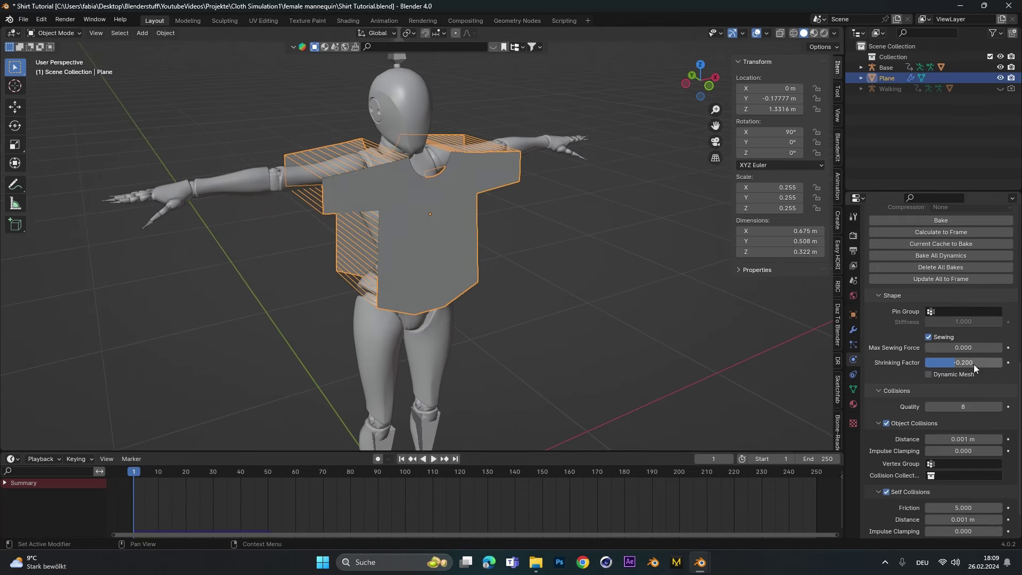
pyautogui.click(951, 363)
pyautogui.write('-')
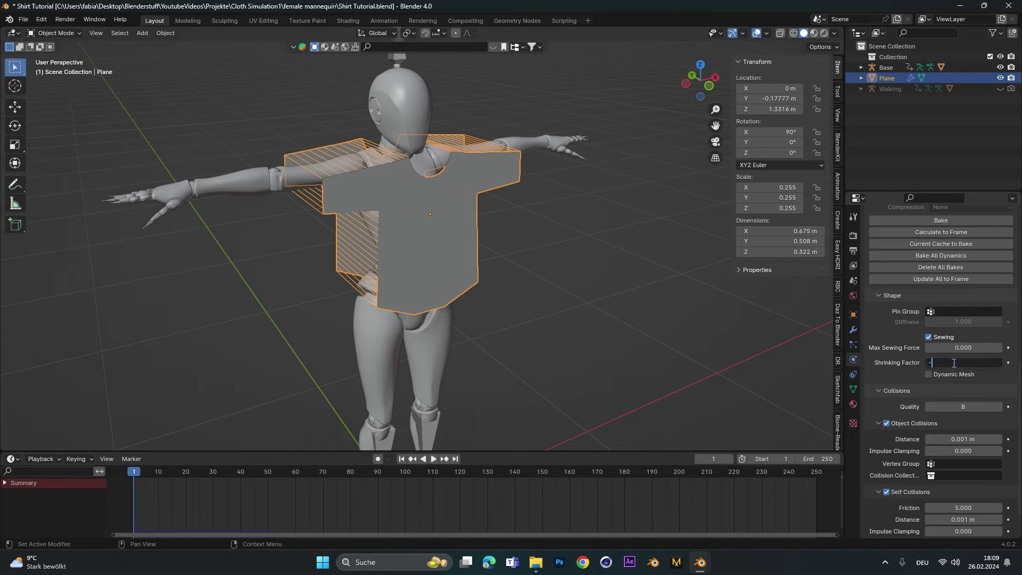
pyautogui.write('0.3')
pyautogui.press('Return')
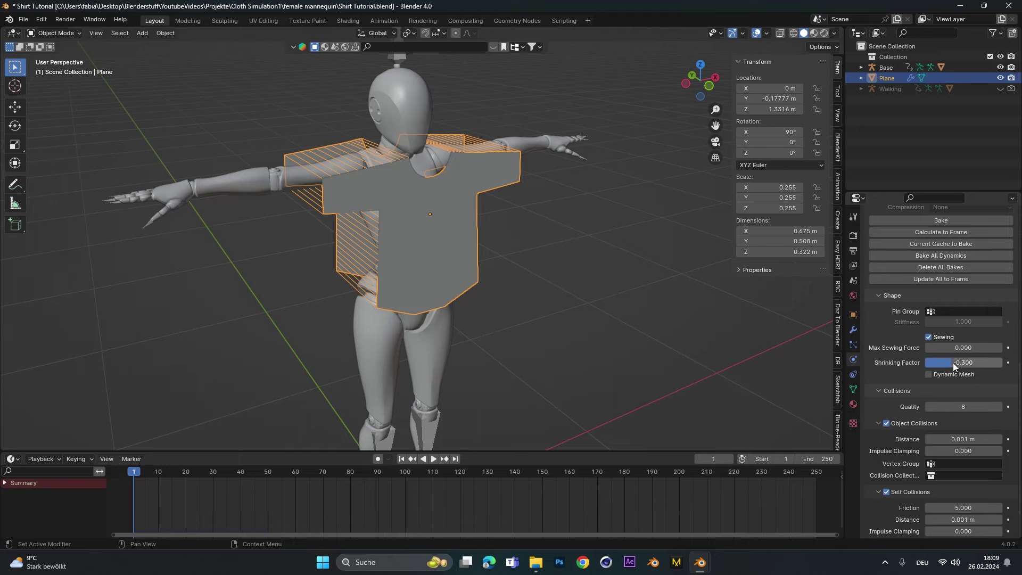
pyautogui.click(965, 221)
# Play the simulation to about frame 27 and shade the shirt smooth.
pyautogui.click(434, 458)
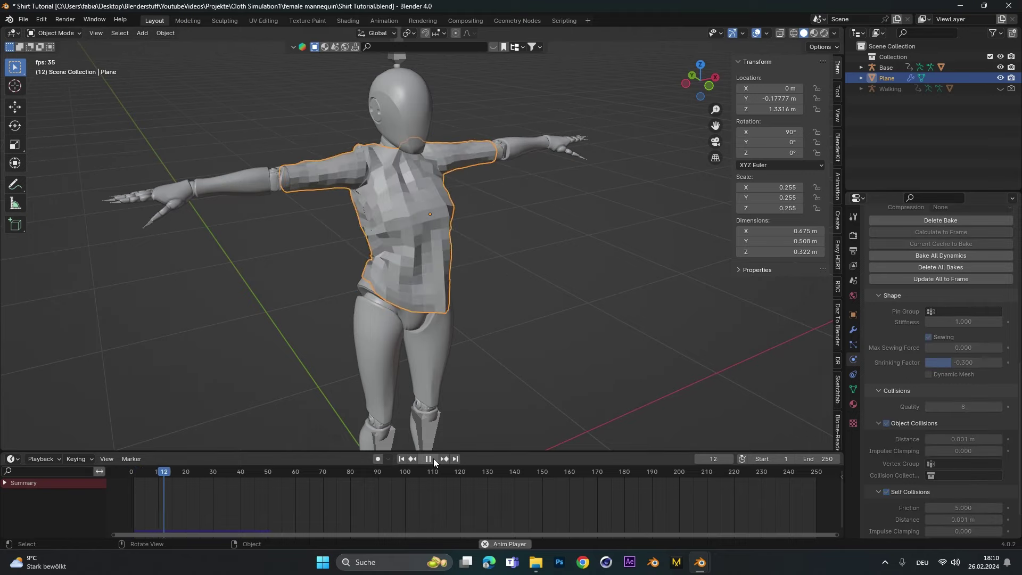
pyautogui.click(433, 459)
pyautogui.moveTo(426, 341); pyautogui.dragTo(417, 247, button='middle')
pyautogui.rightClick(385, 165)
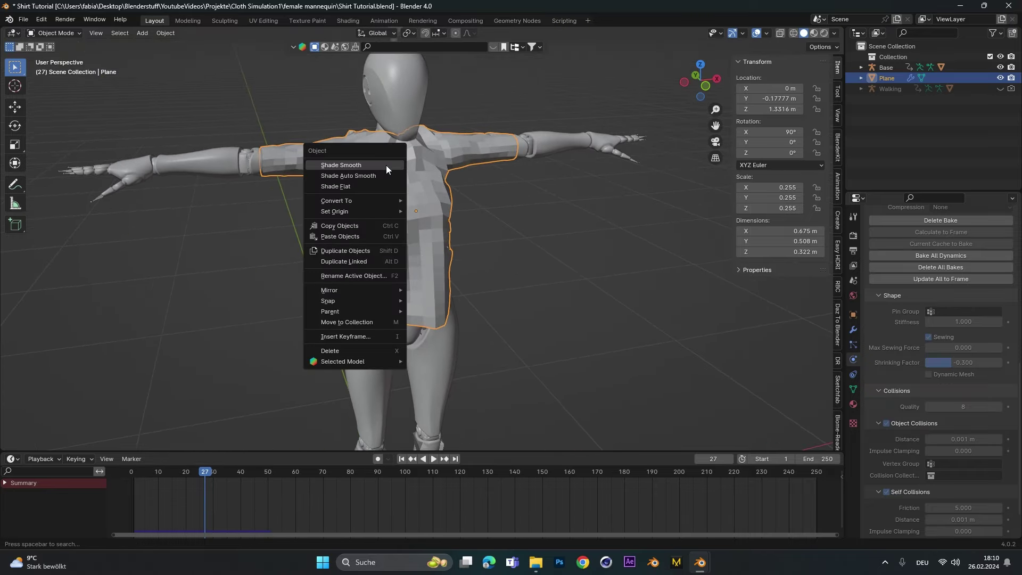
pyautogui.click(385, 165)
# Examine the sleeve seam up close at frame 29 for gaps and return to the first frame.
pyautogui.moveTo(389, 171); pyautogui.dragTo(383, 192, button='middle')
pyautogui.moveTo(210, 471)
pyautogui.mouseDown()
pyautogui.moveTo(241, 475)
pyautogui.moveTo(211, 473)
pyautogui.mouseUp()
pyautogui.scroll(6, 488, 193)
pyautogui.scroll(3, 462, 198)
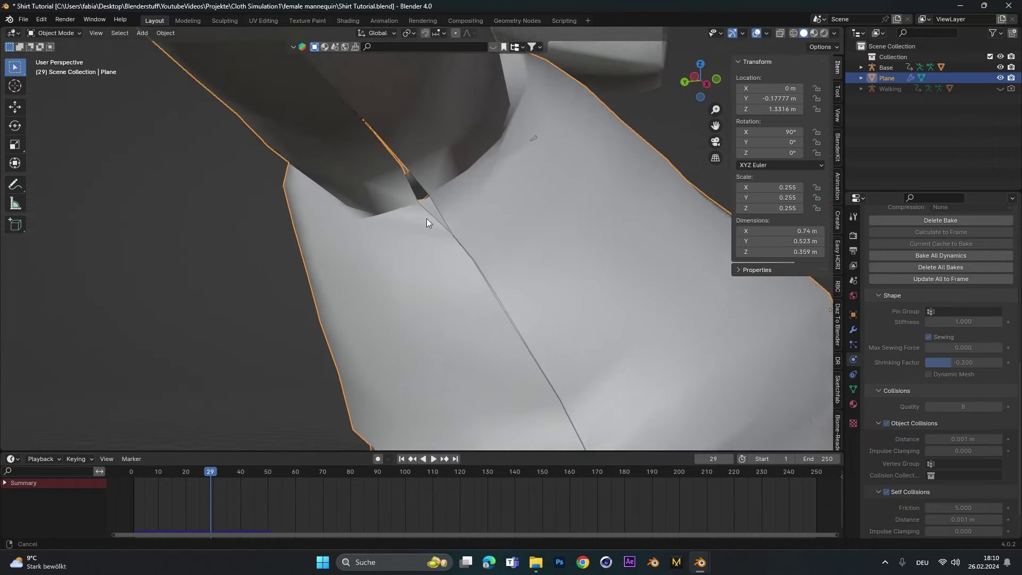
pyautogui.scroll(-5, 415, 235)
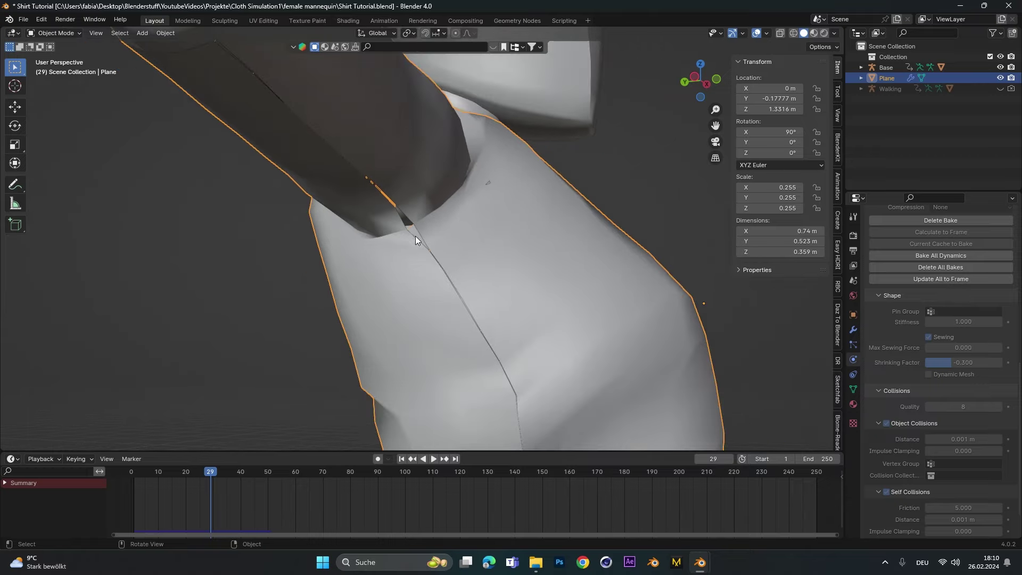
pyautogui.scroll(5, 405, 229)
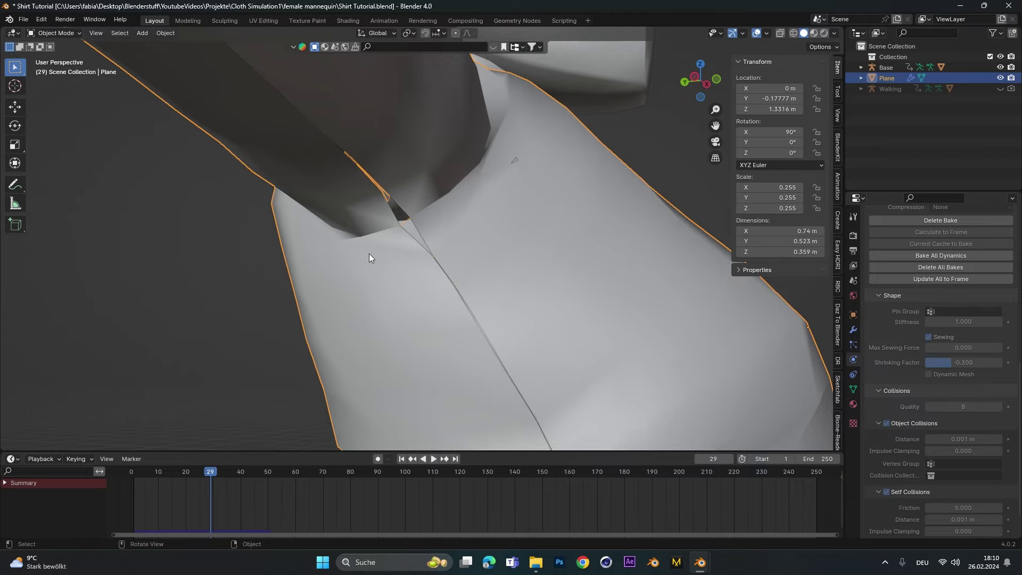
pyautogui.scroll(-6, 369, 253)
pyautogui.click(402, 458)
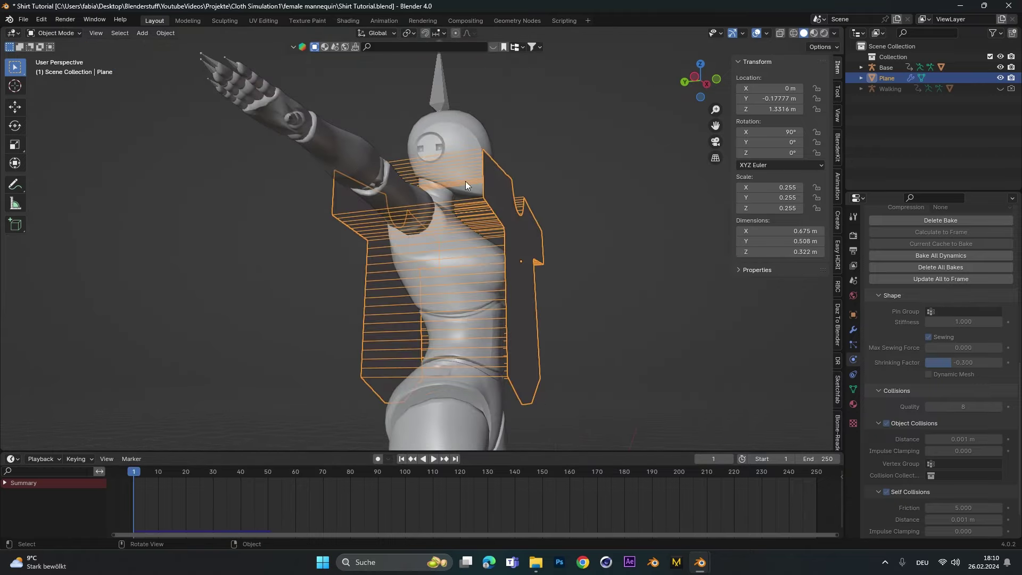
# Delete the shirt's current cloth bake.
pyautogui.moveTo(466, 181); pyautogui.dragTo(621, 331, button='middle')
pyautogui.scroll(2, 915, 293)
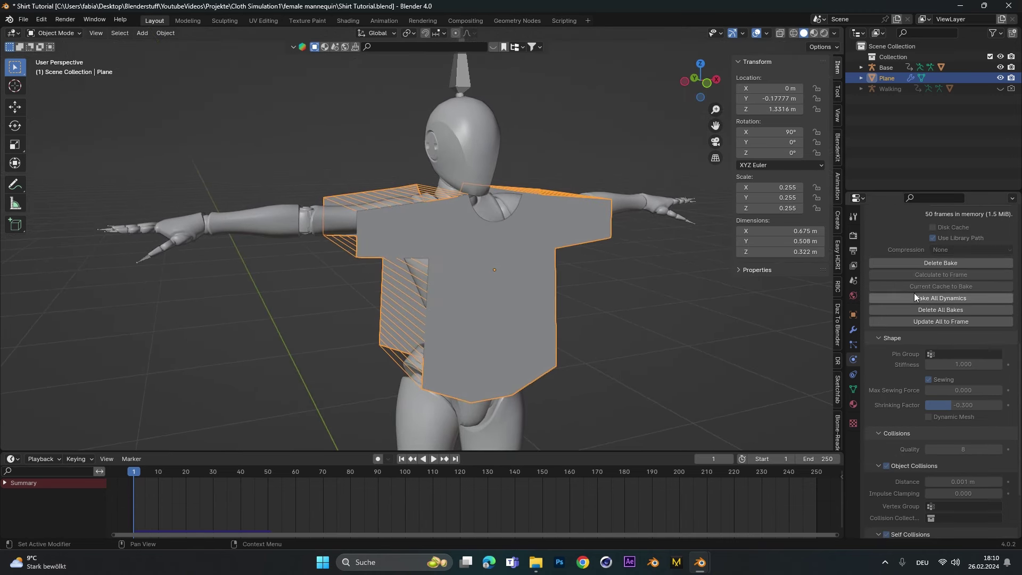
pyautogui.click(923, 263)
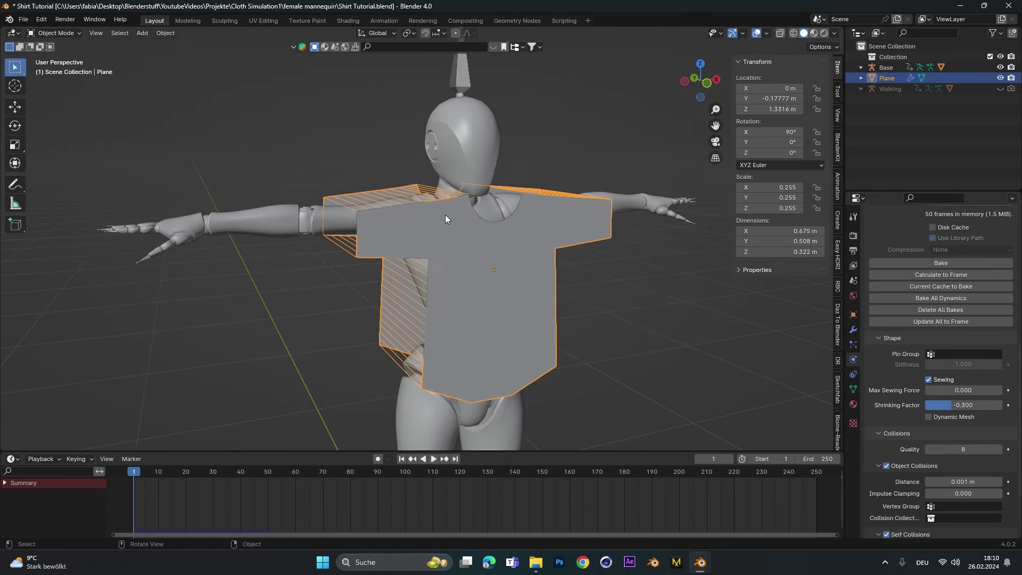
# Try enlarging the sleeve on the mannequin's right arm in see-through front view, undo the scaling and leave Edit Mode.
pyautogui.press('Tab')
pyautogui.scroll(3, 444, 217)
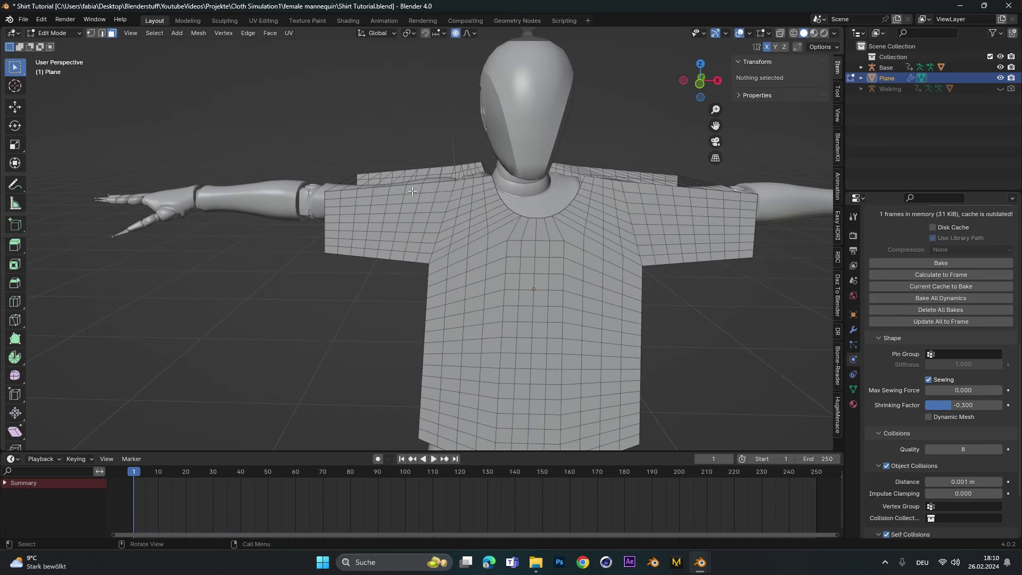
pyautogui.press('KP_1')
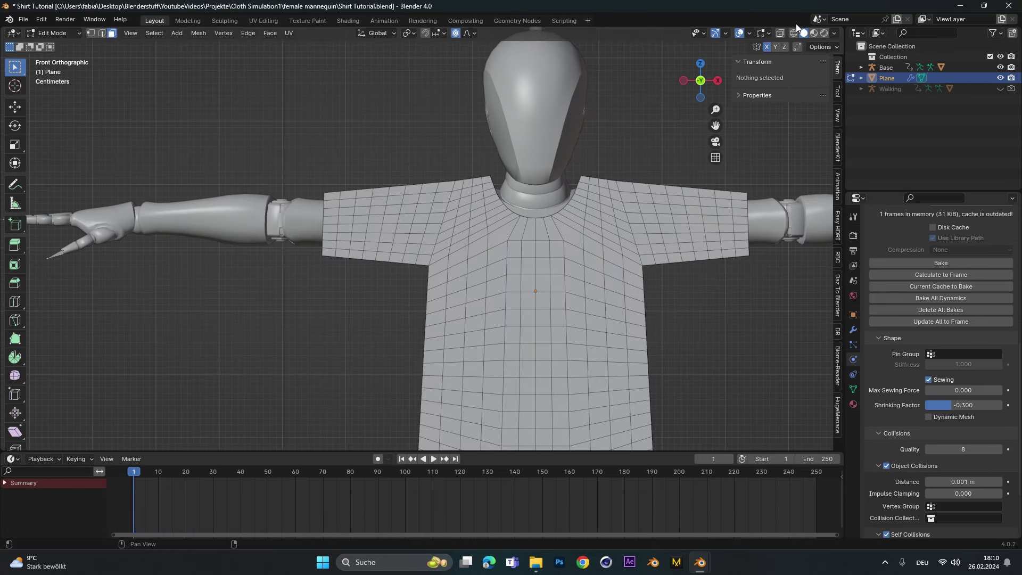
pyautogui.click(781, 35)
pyautogui.moveTo(285, 167); pyautogui.dragTo(405, 280)
pyautogui.moveTo(294, 163); pyautogui.dragTo(474, 251)
pyautogui.press('s')
pyautogui.click(489, 271)
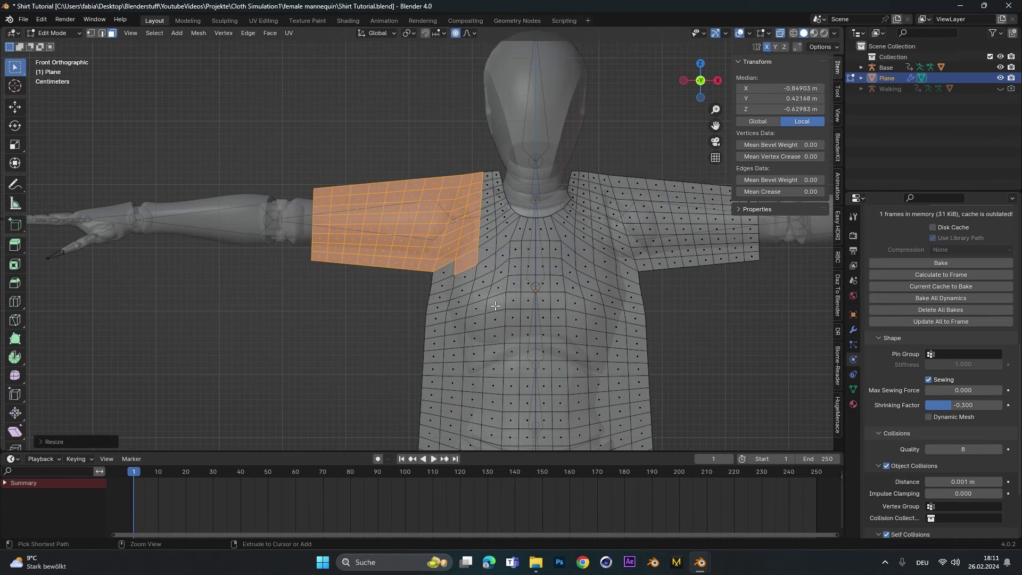
pyautogui.hotkey('ctrl', 'z')
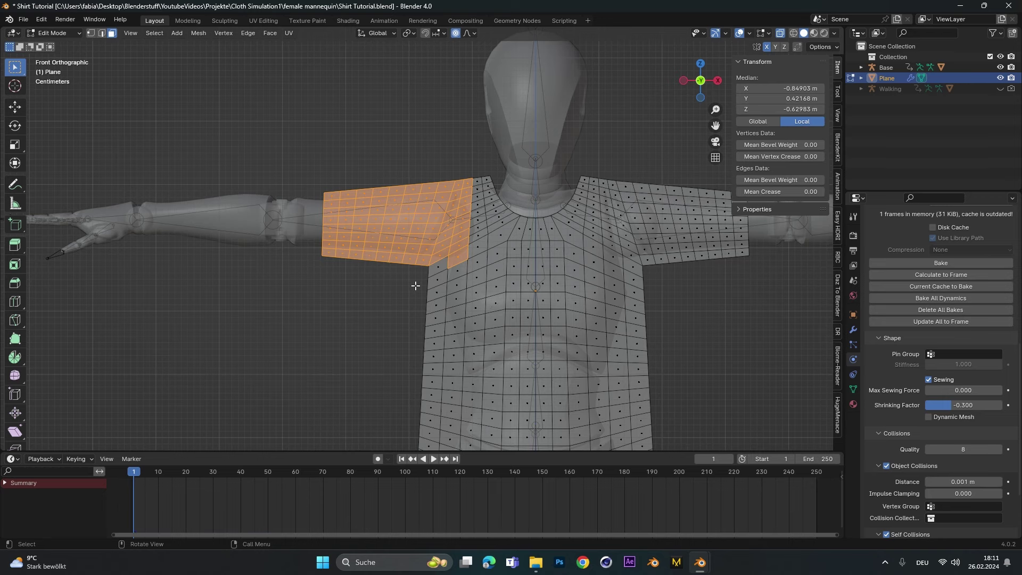
pyautogui.press('Tab')
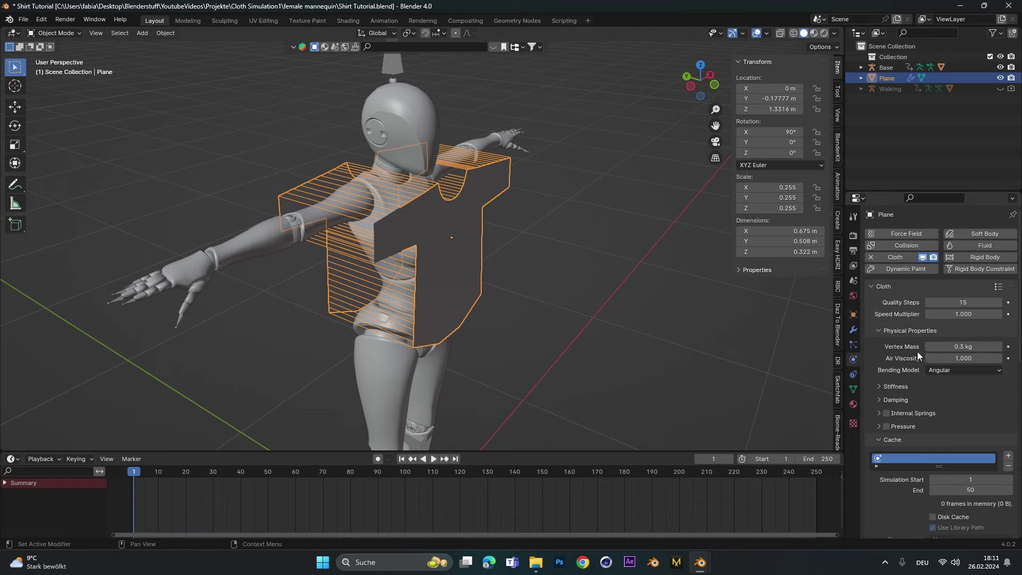
# Set the cloth's Vertex Mass to 0.1 kg and play the simulation to check how the shirt drapes.
pyautogui.click(970, 348)
pyautogui.write('0.1')
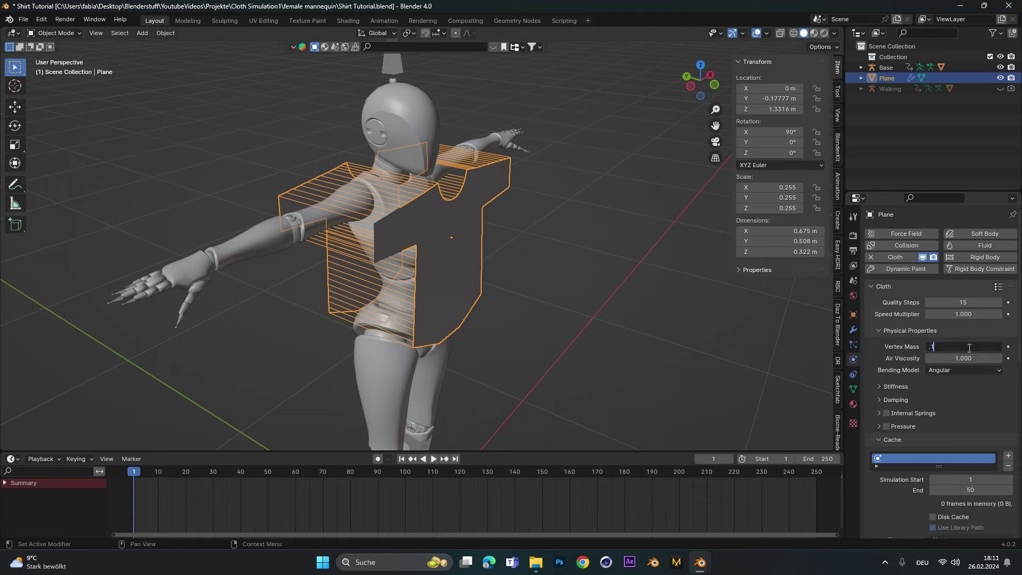
pyautogui.press('Return')
pyautogui.click(434, 459)
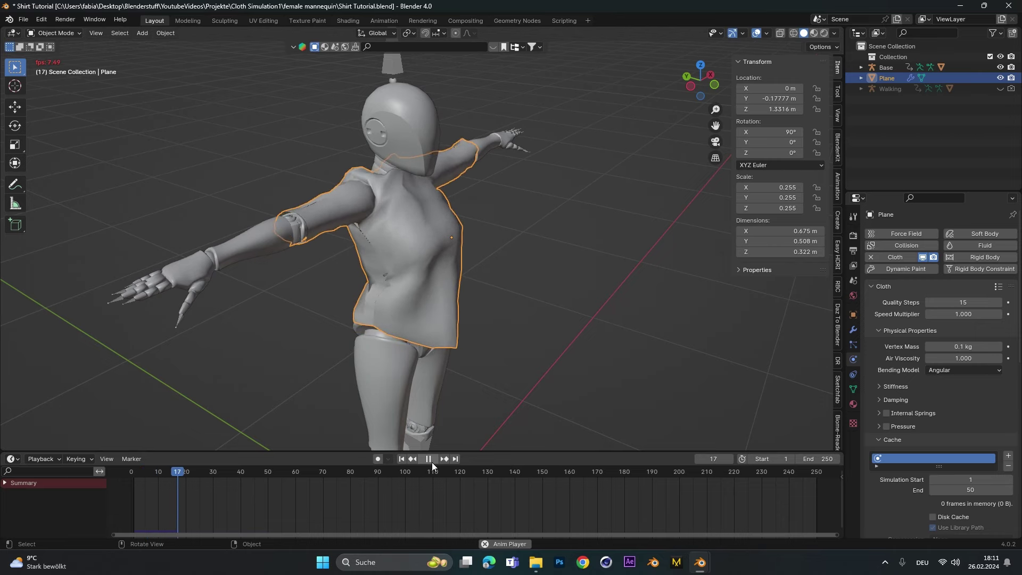
pyautogui.click(432, 459)
pyautogui.moveTo(434, 372); pyautogui.dragTo(447, 394, button='middle')
pyautogui.click(434, 459)
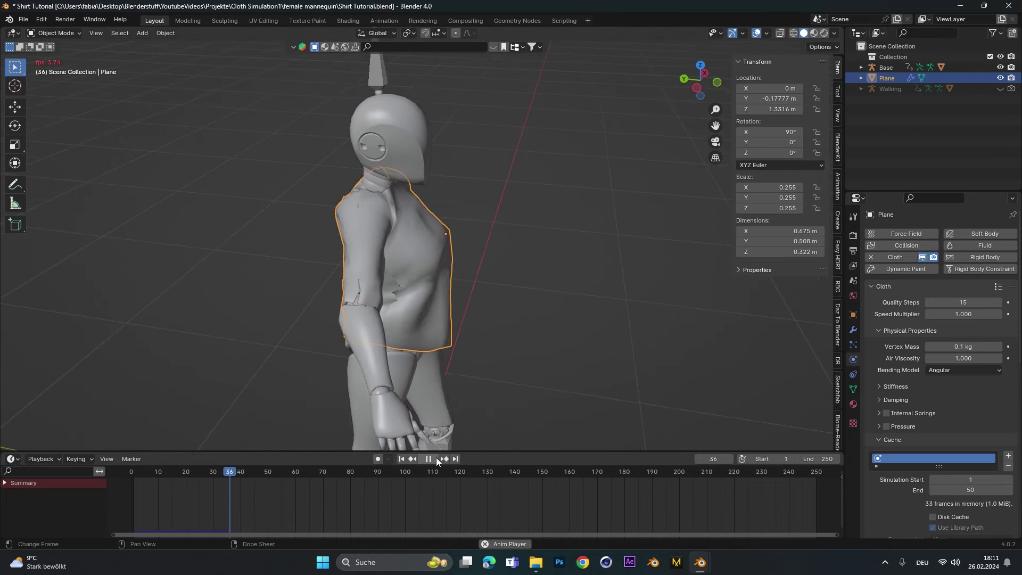
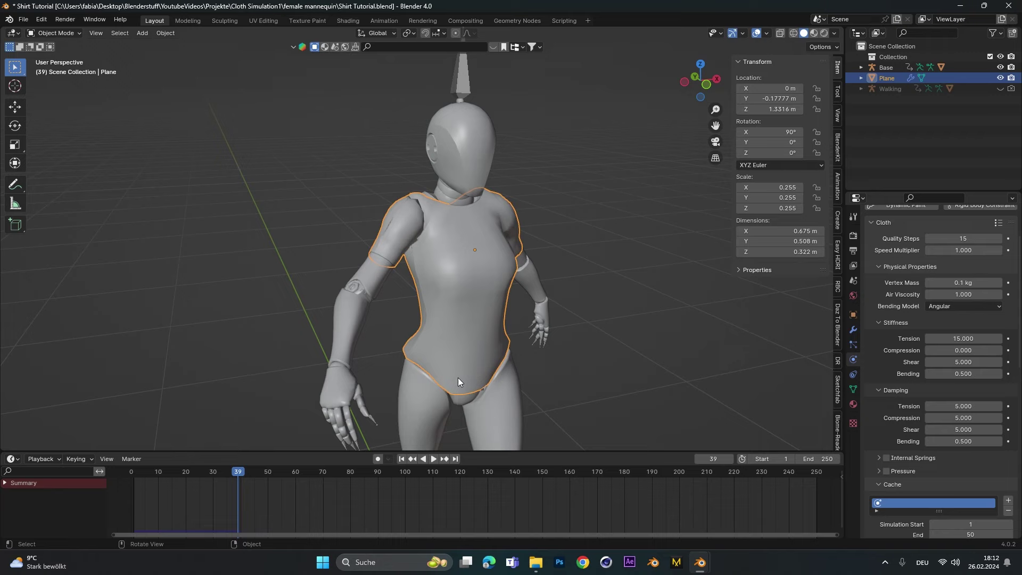
# Set the cloth's Compression stiffness to 1 and play the simulation from the first frame.
pyautogui.click(402, 459)
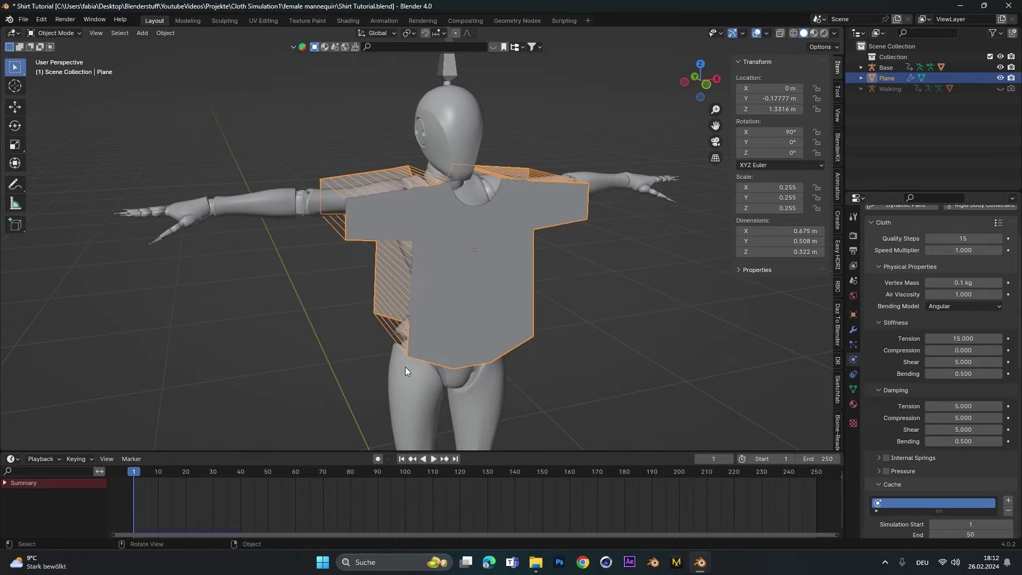
pyautogui.click(965, 350)
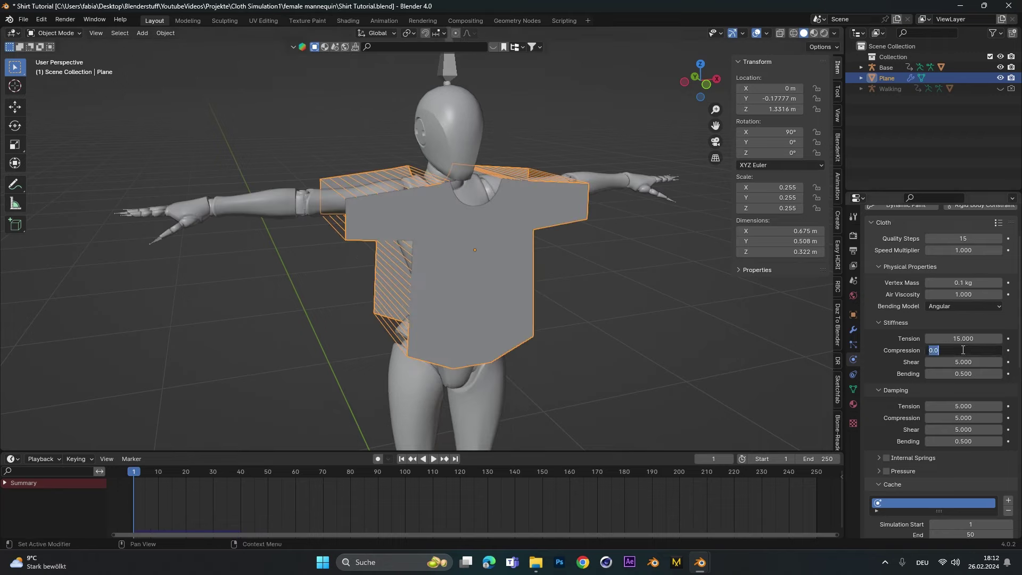
pyautogui.click(434, 459)
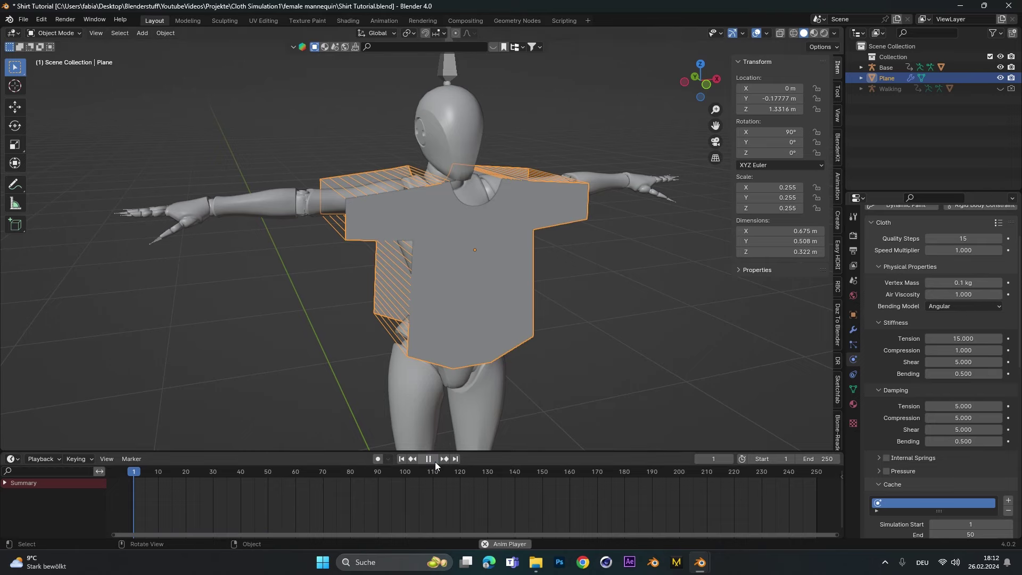
# Play the cloth simulation, check the shirt's drape from the mannequin's side, and return to the first frame.
pyautogui.click(436, 459)
pyautogui.moveTo(479, 298); pyautogui.dragTo(384, 306, button='middle')
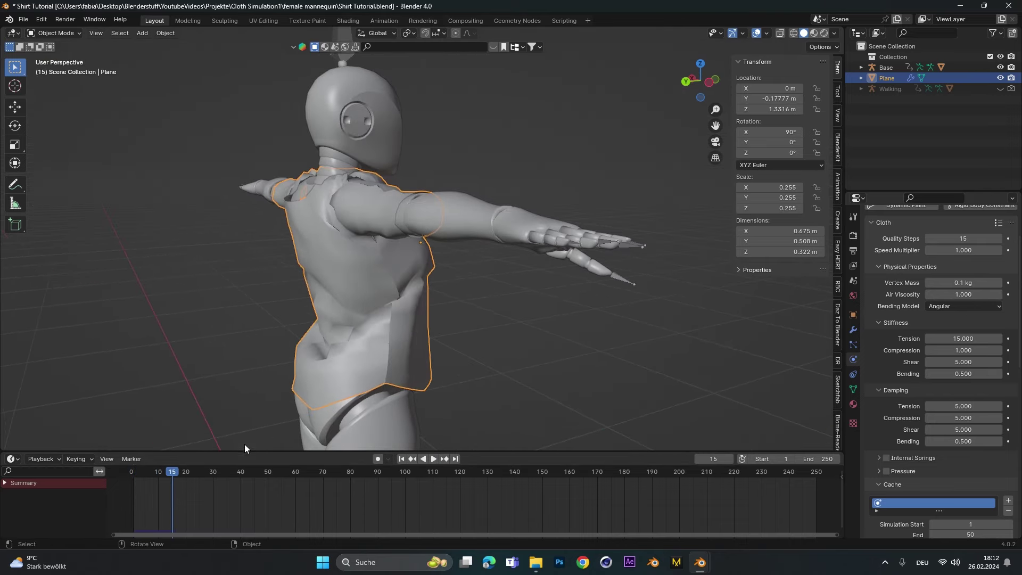
pyautogui.press('space')
pyautogui.click(402, 459)
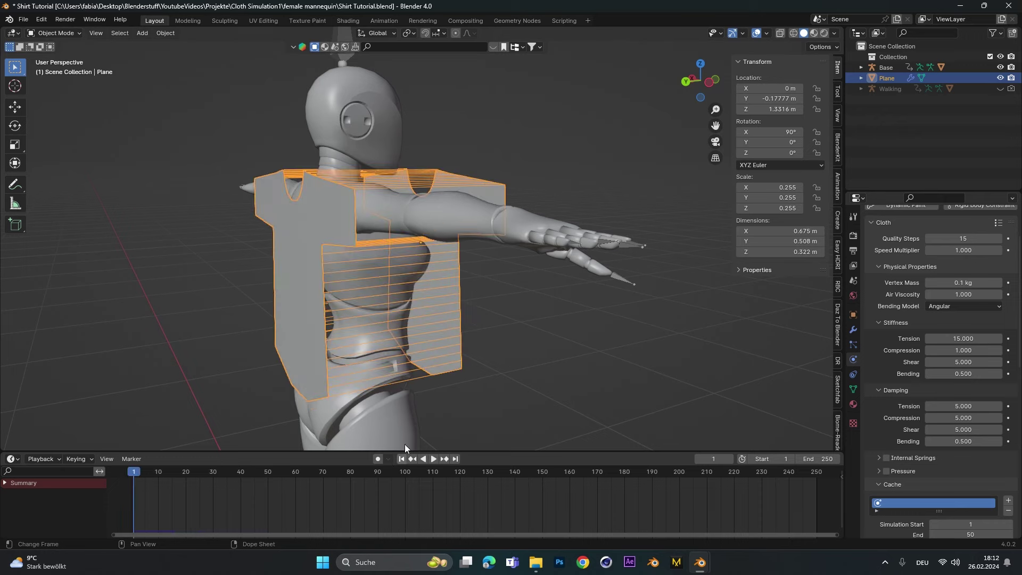
# Set the cloth's Compression stiffness to 0.1 and play the simulation to check the drape from the front.
pyautogui.click(959, 350)
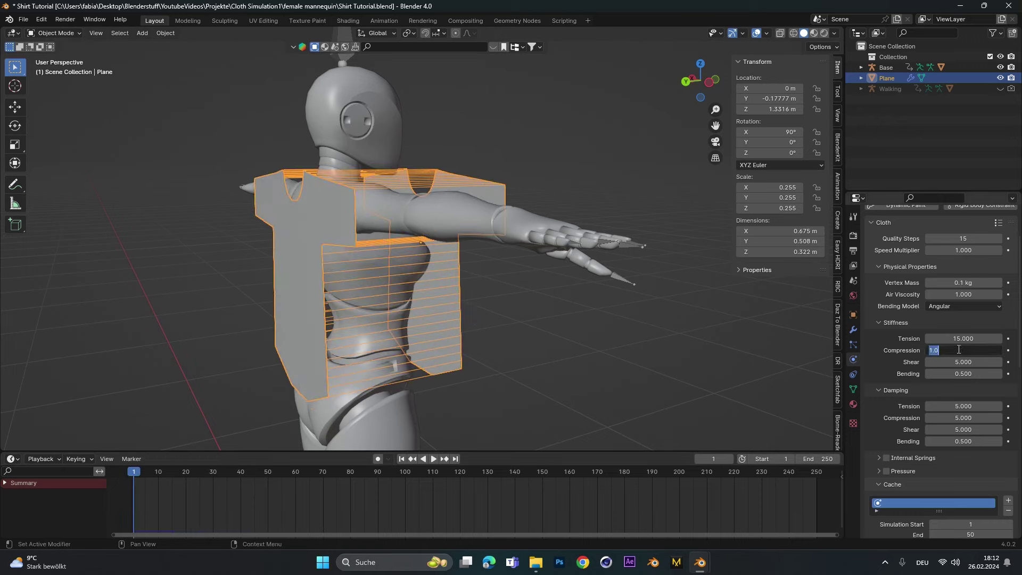
pyautogui.write('0.1')
pyautogui.press('Return')
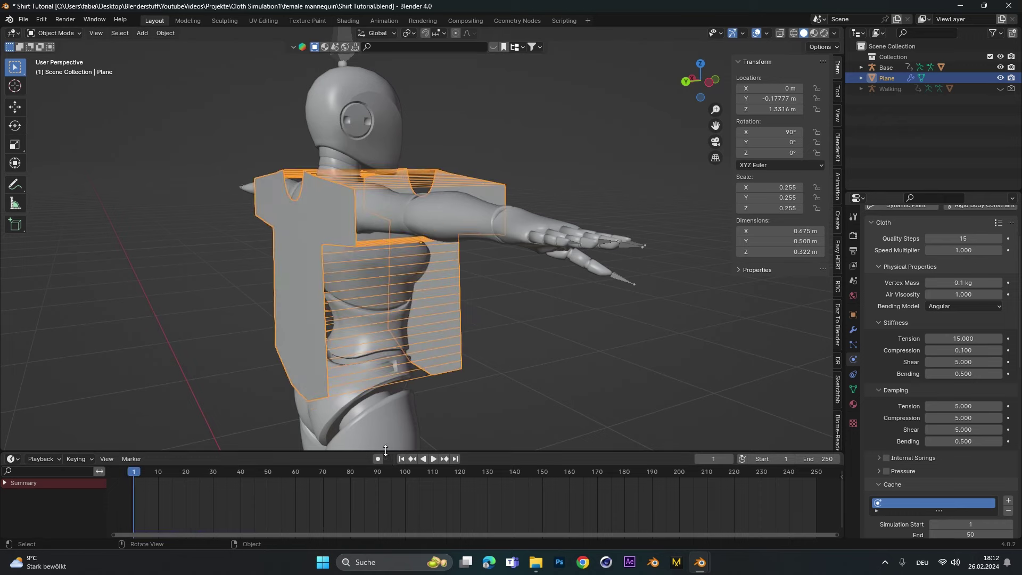
pyautogui.click(435, 459)
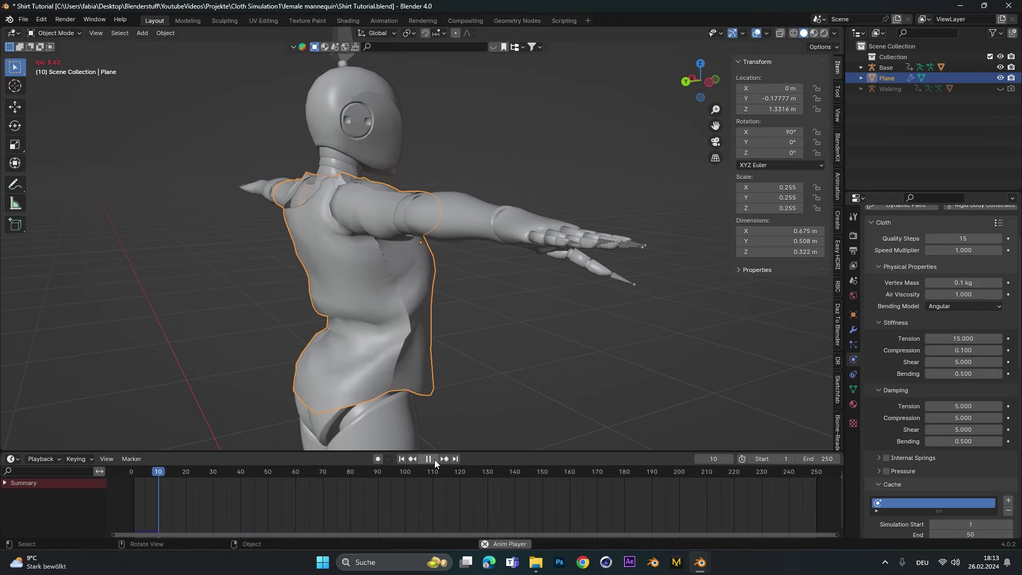
pyautogui.press('space')
pyautogui.moveTo(411, 414); pyautogui.dragTo(451, 277, button='middle')
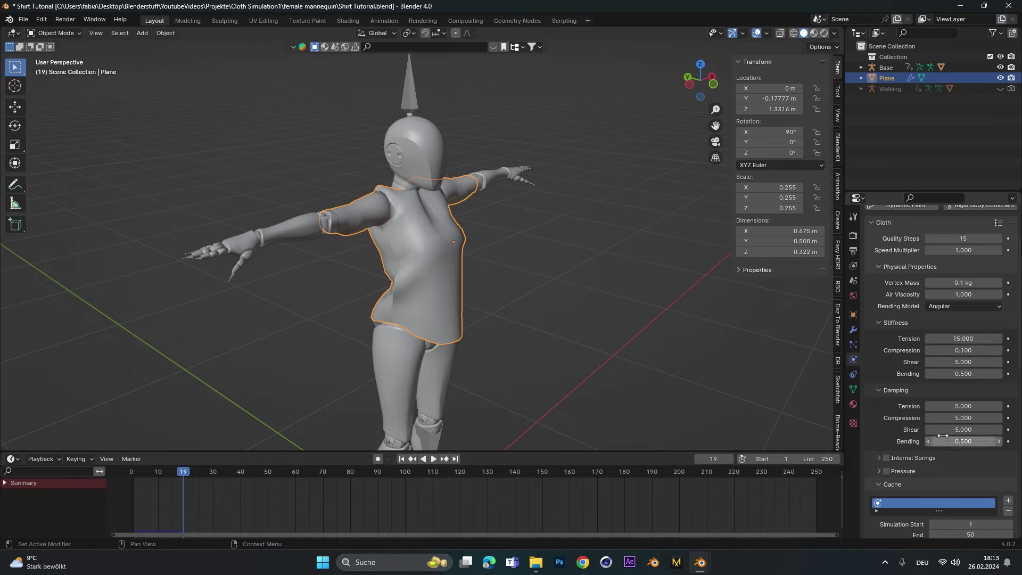
# Try a Bending damping of 10 on the cloth and play the simulation from the first frame.
pyautogui.click(958, 444)
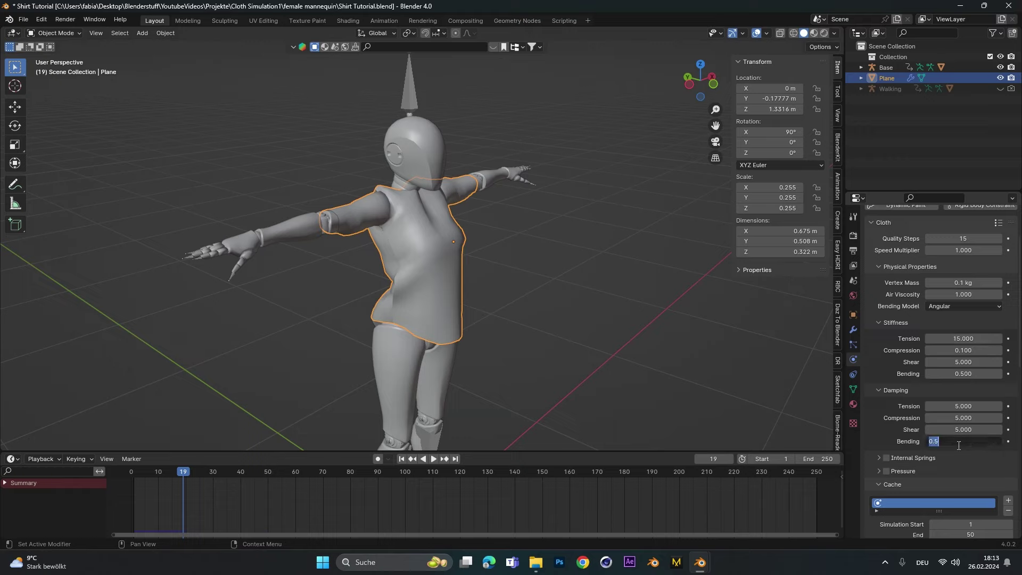
pyautogui.write('10')
pyautogui.press('Return')
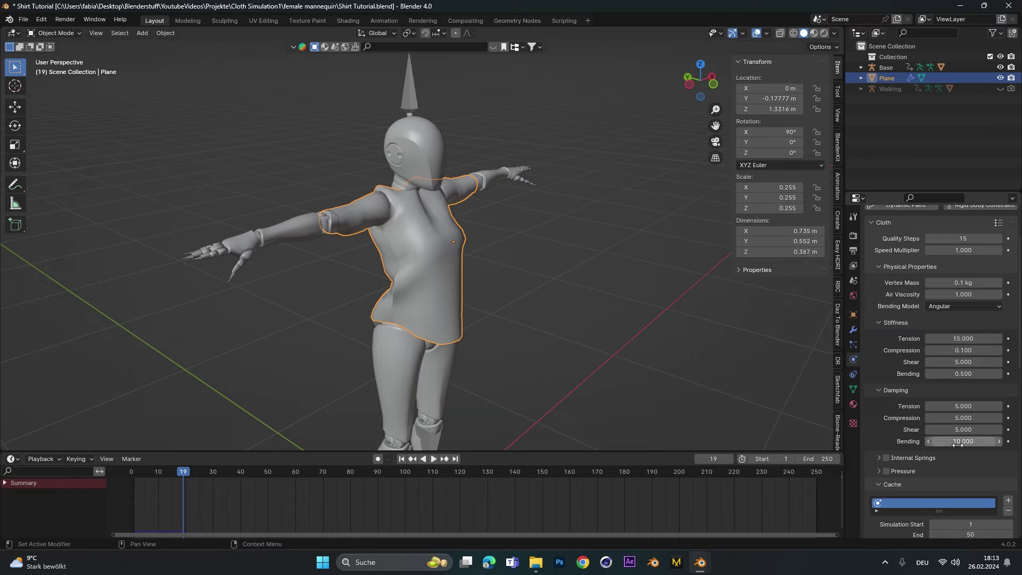
pyautogui.click(402, 459)
pyautogui.click(435, 459)
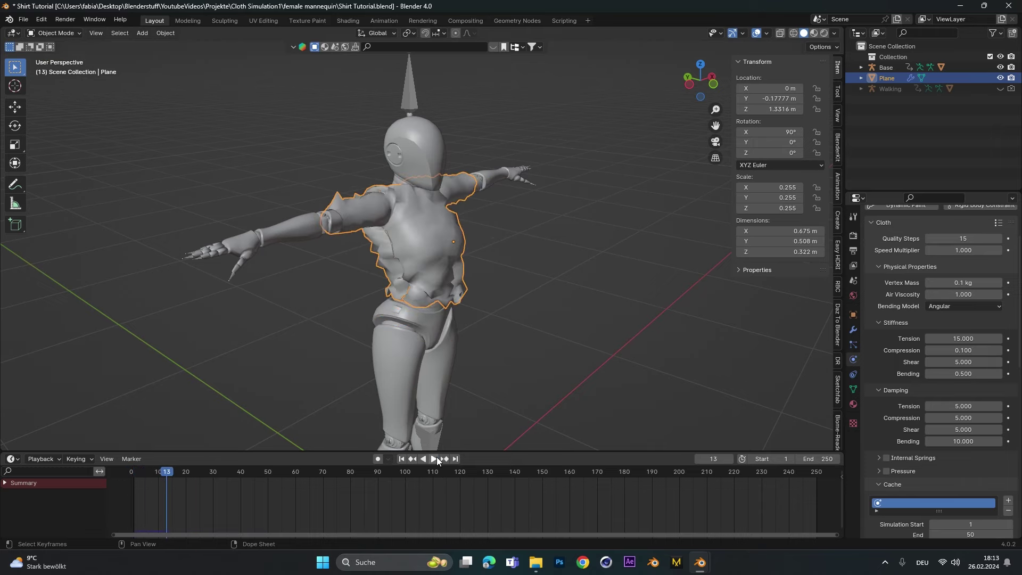
# Set the cloth's damping to 0.5 for Bending and 1 for Tension, Compression and Shear, and replay the simulation.
pyautogui.click(952, 441)
pyautogui.write('0.5')
pyautogui.press('Return')
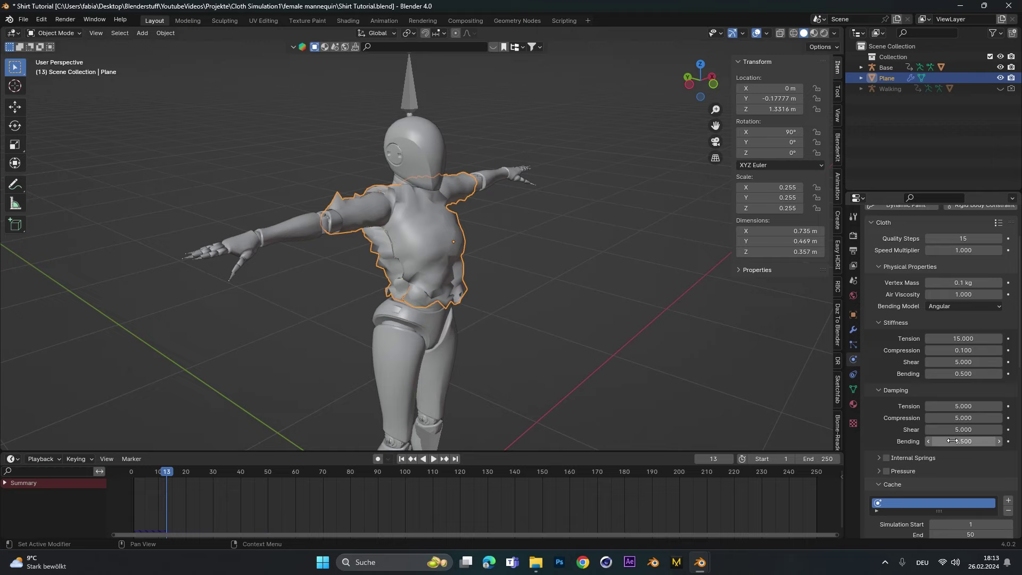
pyautogui.moveTo(953, 430); pyautogui.dragTo(953, 407)
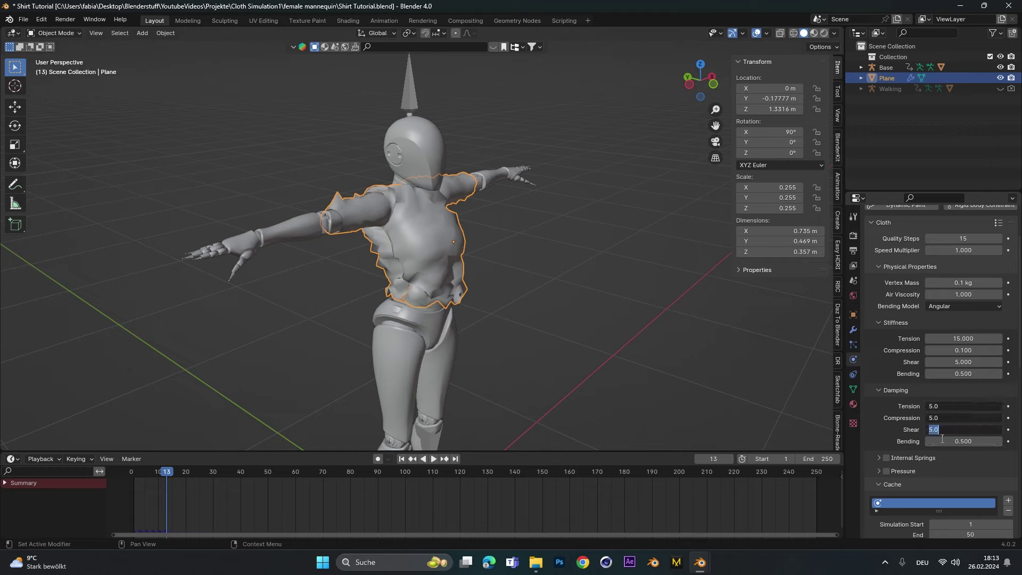
pyautogui.write('1')
pyautogui.press('Return')
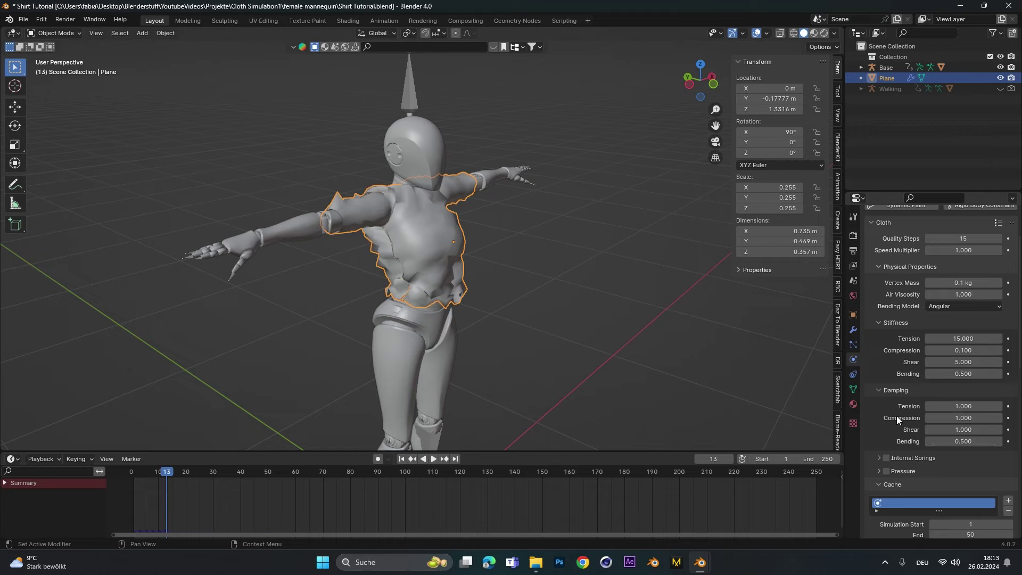
pyautogui.click(402, 459)
pyautogui.click(433, 459)
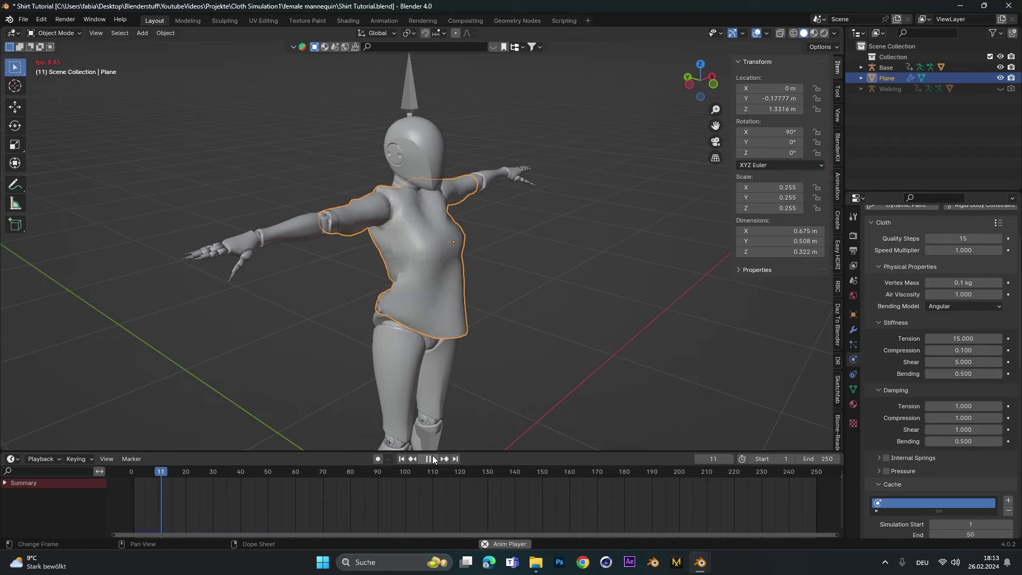
pyautogui.press('space')
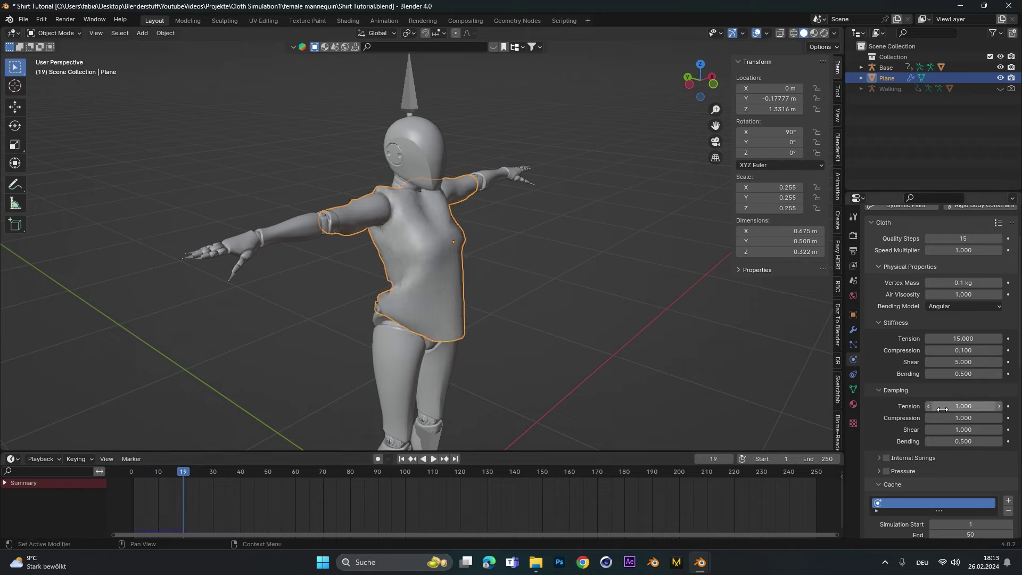
# Set the cloth's Tension stiffness to 1 and play the simulation from the first frame.
pyautogui.click(965, 338)
pyautogui.write('1')
pyautogui.press('Return')
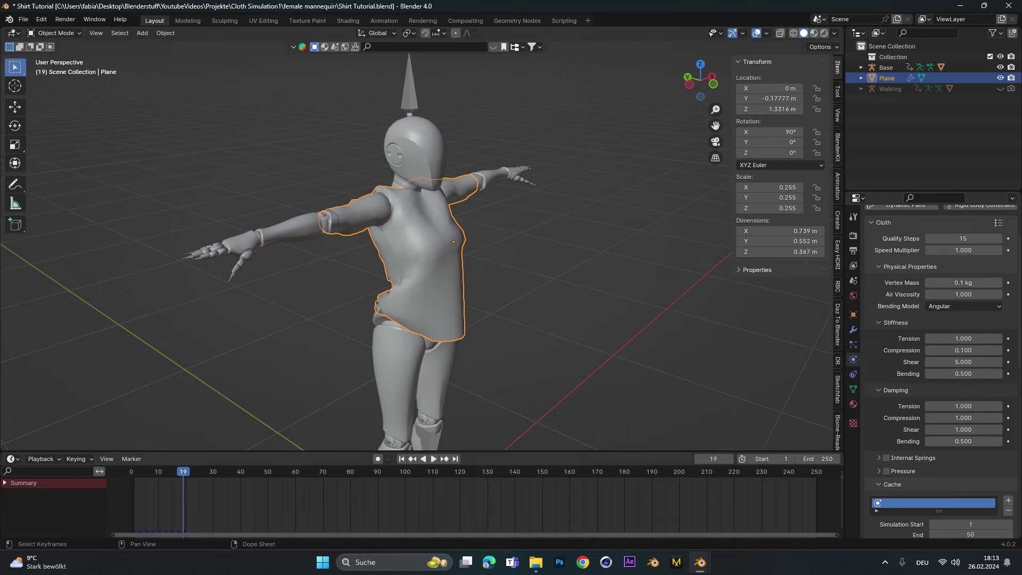
pyautogui.click(401, 459)
pyautogui.click(434, 459)
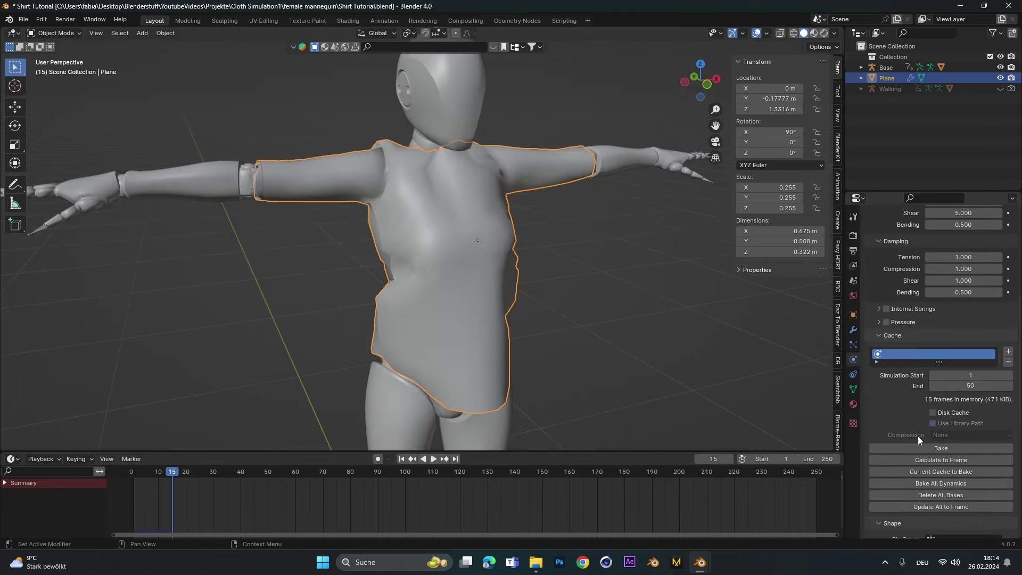
# Extend the shirt's cloth cache to end at frame 150.
pyautogui.scroll(-2, 470, 372)
pyautogui.moveTo(437, 373); pyautogui.dragTo(472, 372, button='middle')
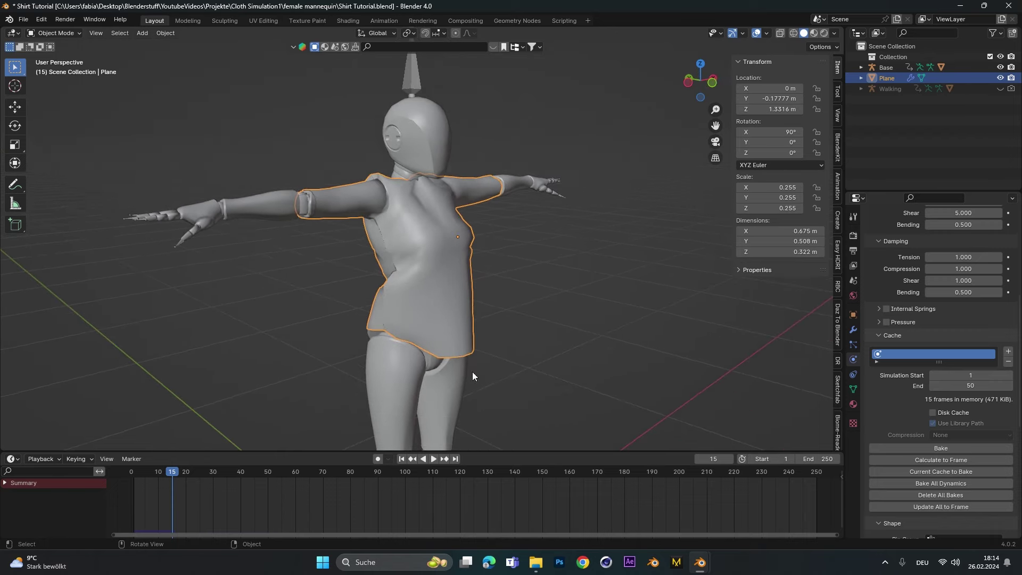
pyautogui.doubleClick(979, 386)
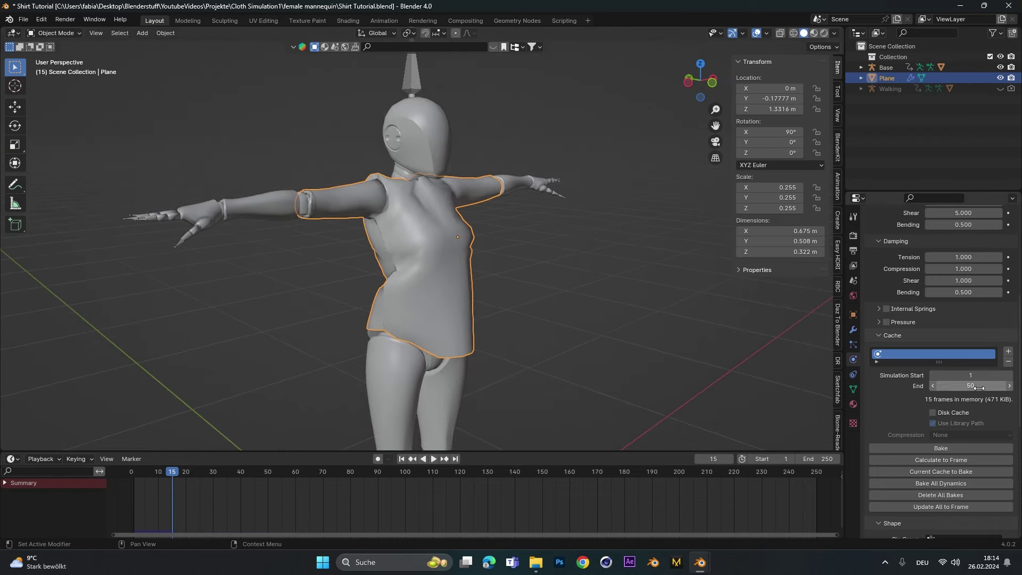
pyautogui.write('150')
pyautogui.press('Return')
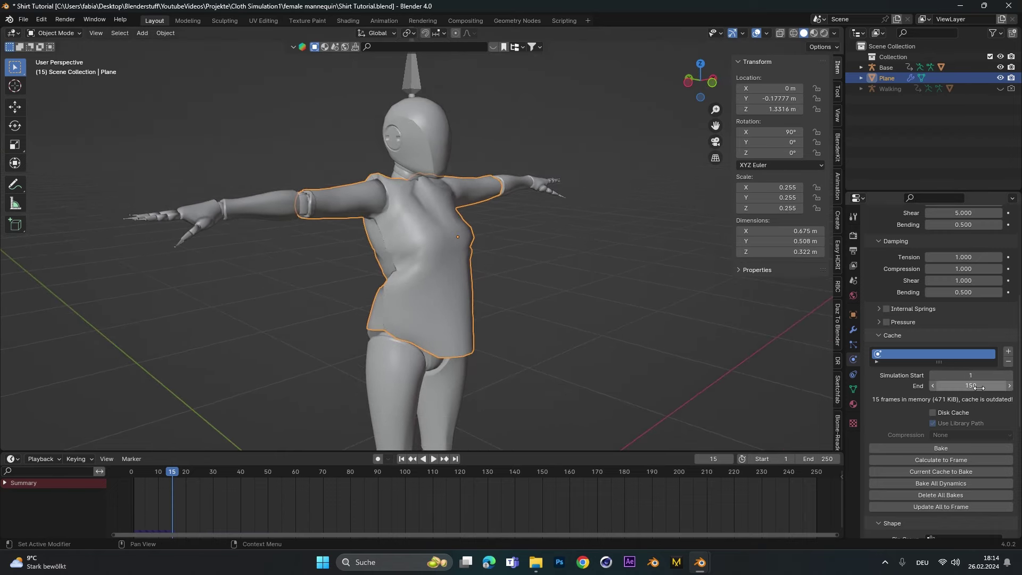
# Set the cloth simulation's Quality Steps to 30.
pyautogui.scroll(10, 912, 388)
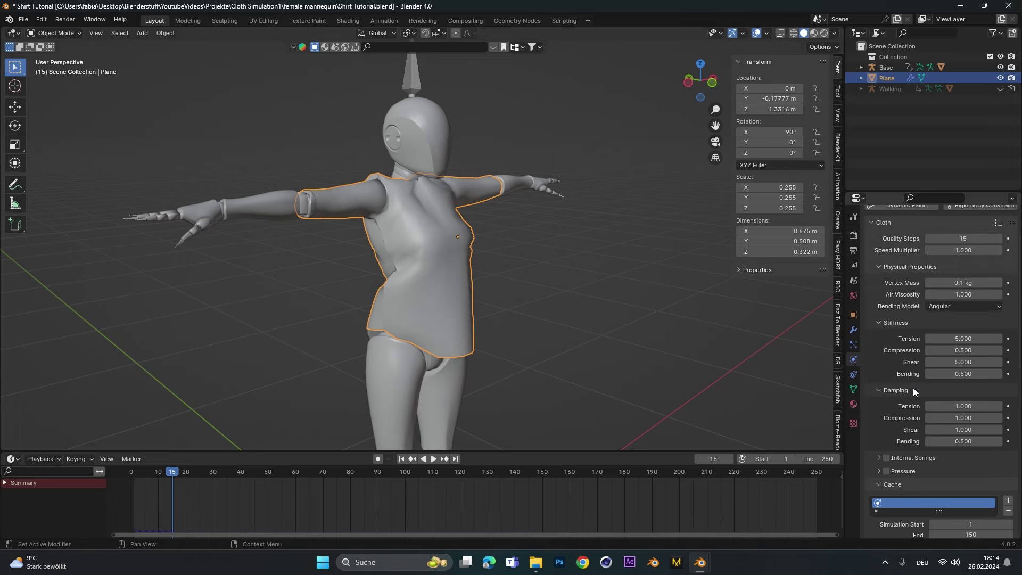
pyautogui.doubleClick(958, 302)
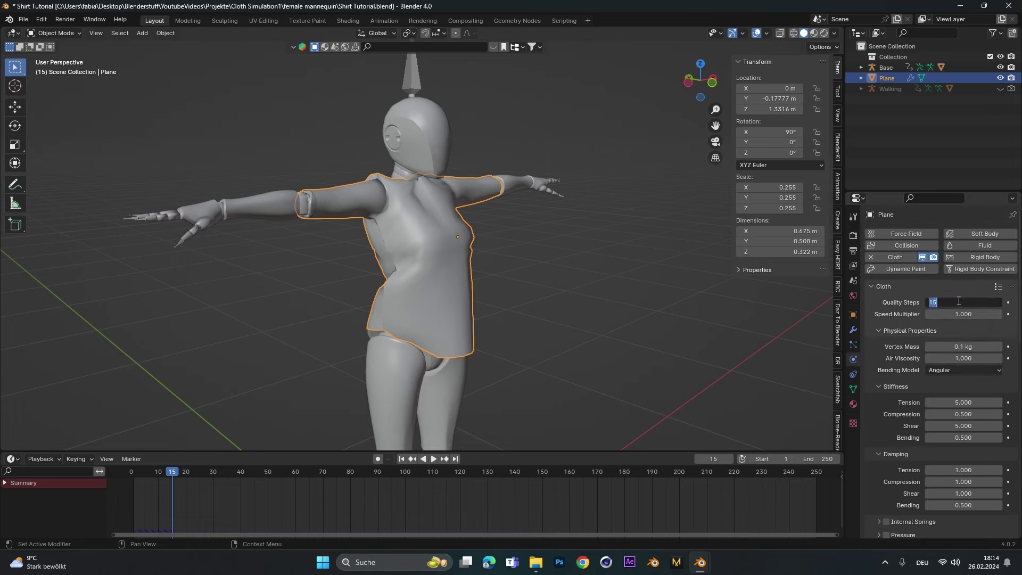
pyautogui.write('30')
pyautogui.press('Return')
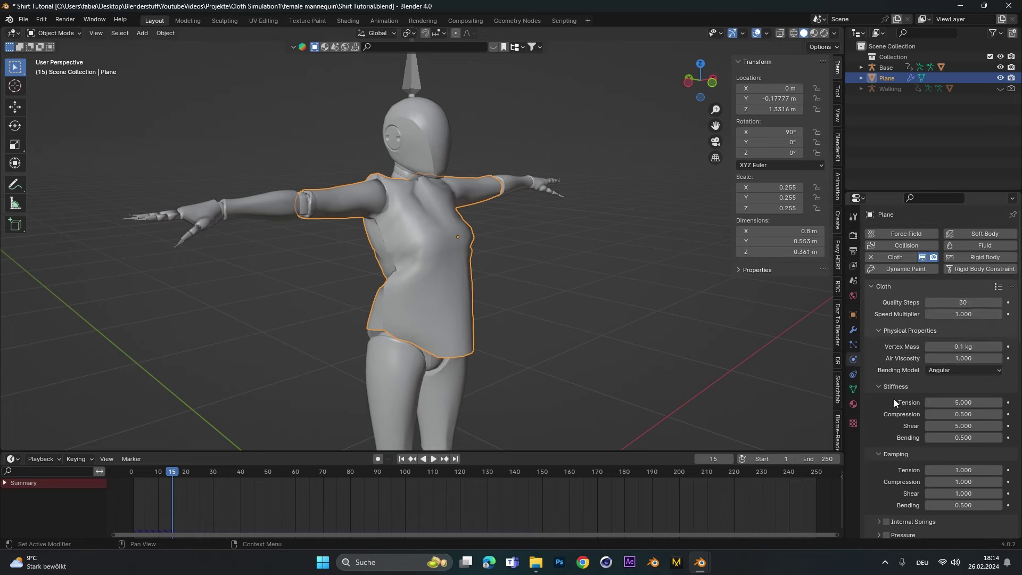
# Bake the shirt's cloth simulation, play it back and inspect the sleeve and side seam around frame 78.
pyautogui.scroll(-4, 948, 408)
pyautogui.scroll(-8, 948, 408)
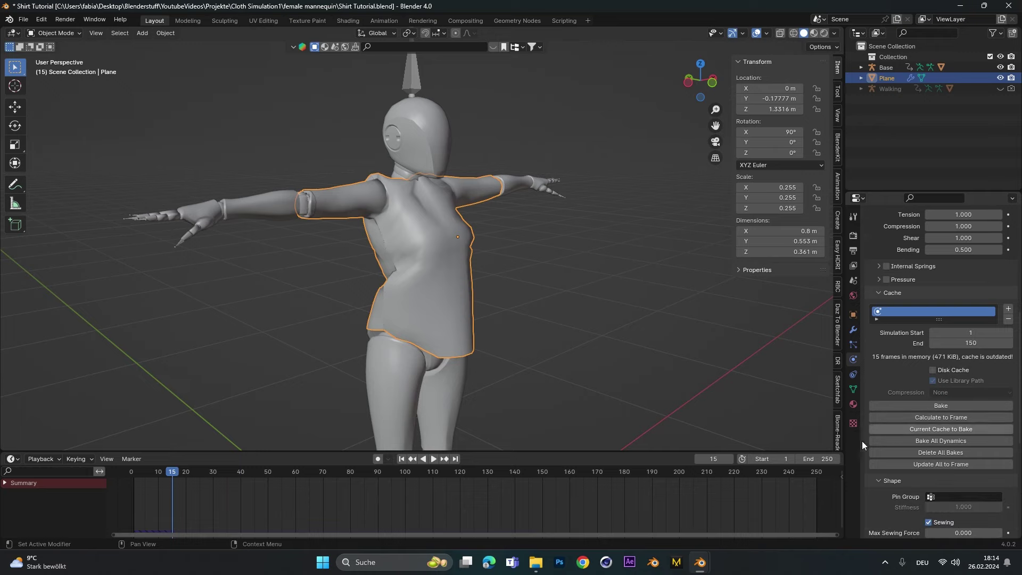
pyautogui.click(953, 405)
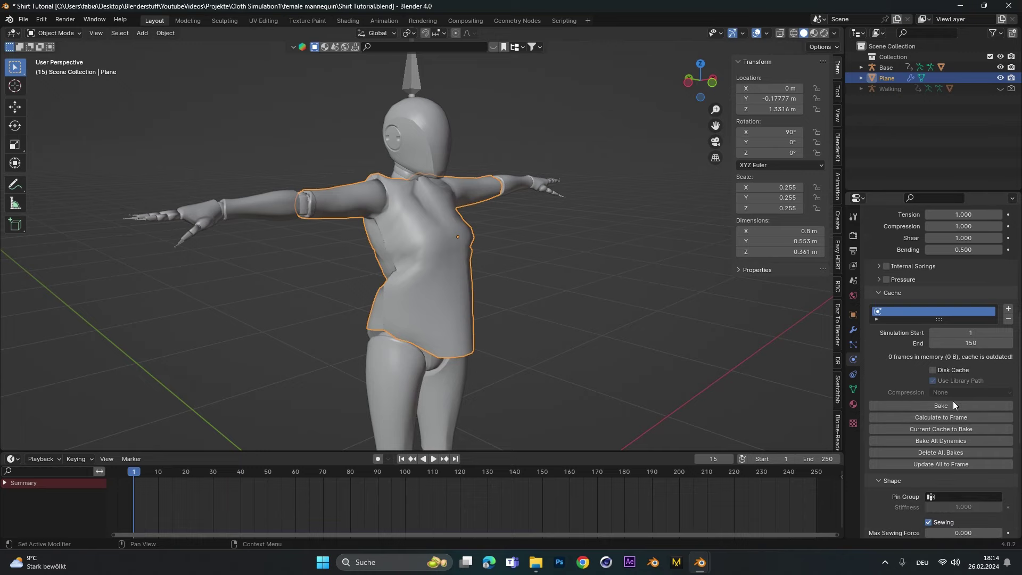
pyautogui.click(432, 459)
pyautogui.click(431, 459)
pyautogui.scroll(3, 418, 322)
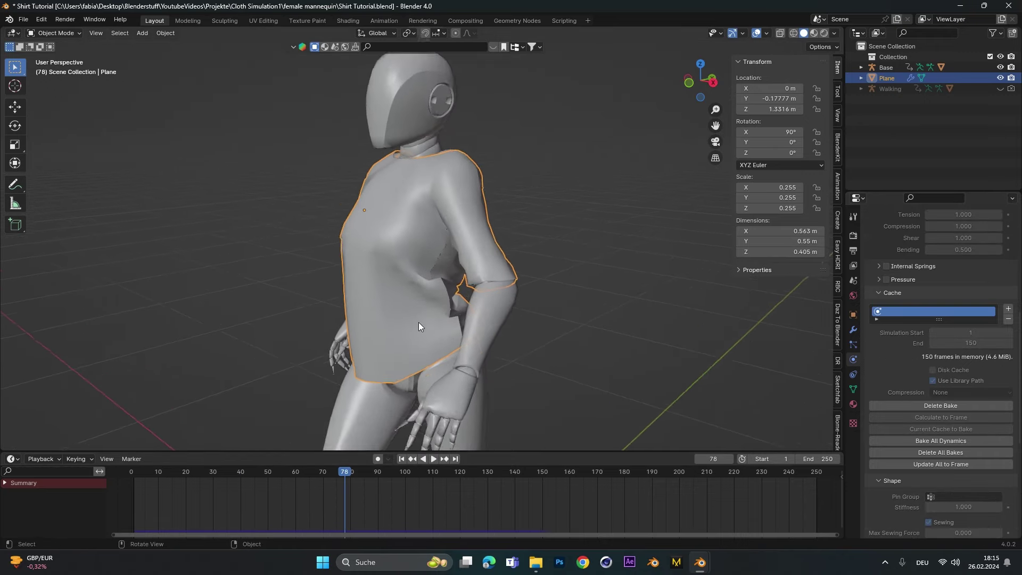
pyautogui.moveTo(419, 322)
pyautogui.mouseDown(button='middle')
pyautogui.moveTo(443, 322)
pyautogui.moveTo(414, 315)
pyautogui.moveTo(438, 319)
pyautogui.moveTo(429, 316)
pyautogui.mouseUp(button='middle')
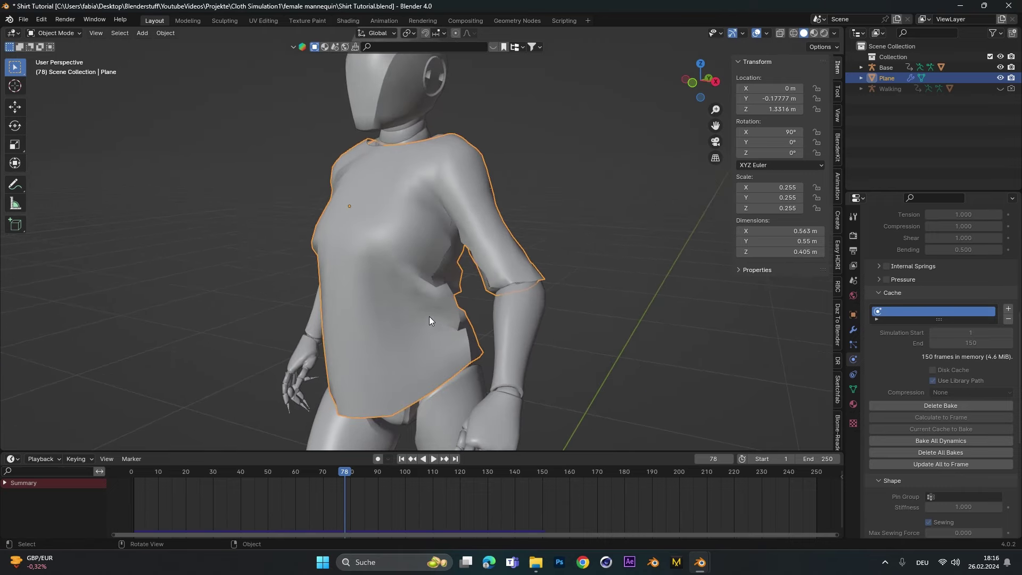
# Add a Subdivision Surface modifier to the shirt with 2 viewport levels.
pyautogui.click(853, 330)
pyautogui.click(908, 235)
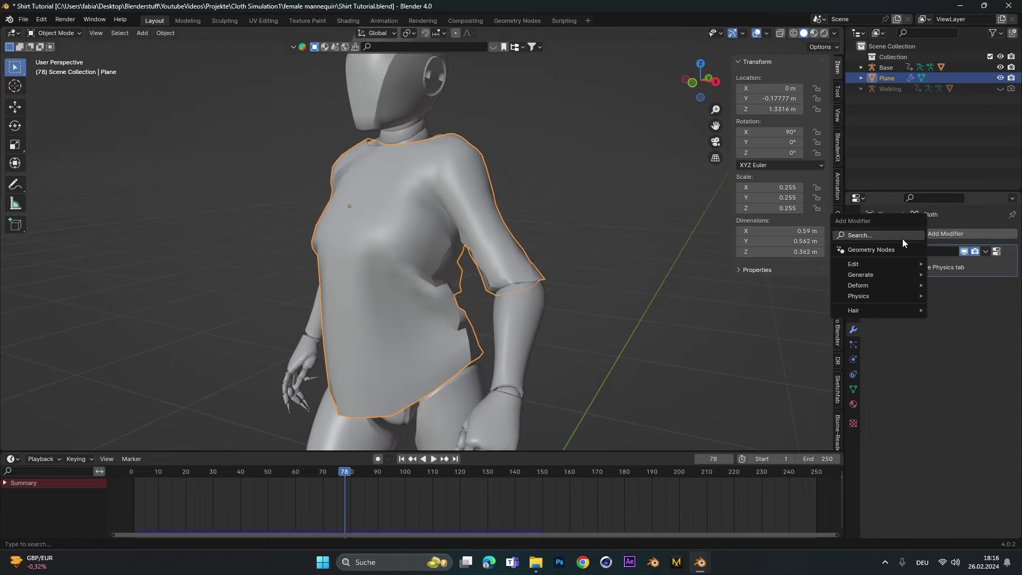
pyautogui.click(903, 238)
pyautogui.click(851, 267)
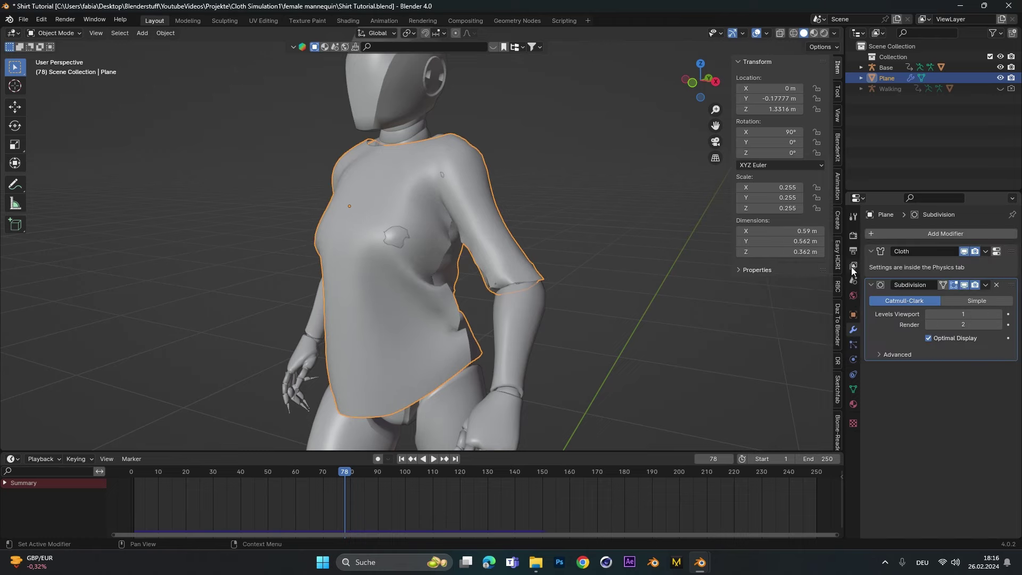
pyautogui.click(998, 314)
pyautogui.moveTo(408, 318); pyautogui.dragTo(440, 190, button='middle')
pyautogui.scroll(3, 380, 250)
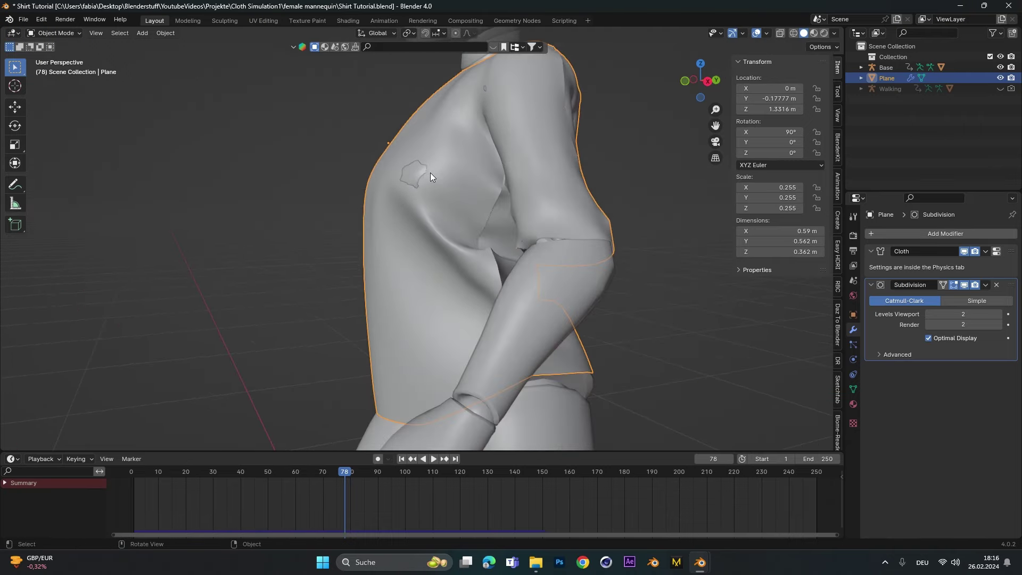
# Add a Solidify modifier to the shirt after the subdivision.
pyautogui.click(876, 234)
pyautogui.press('space')
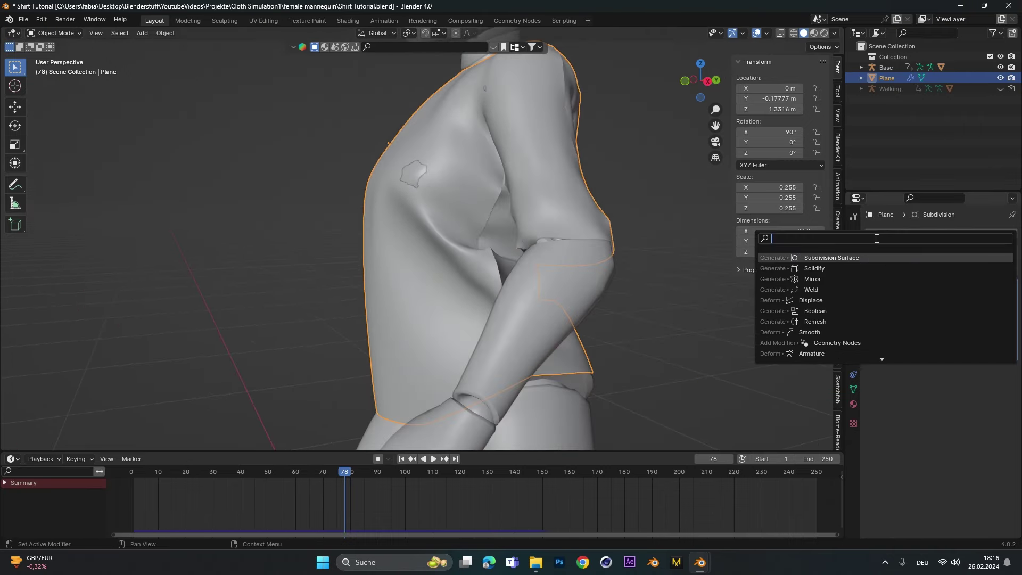
pyautogui.click(842, 269)
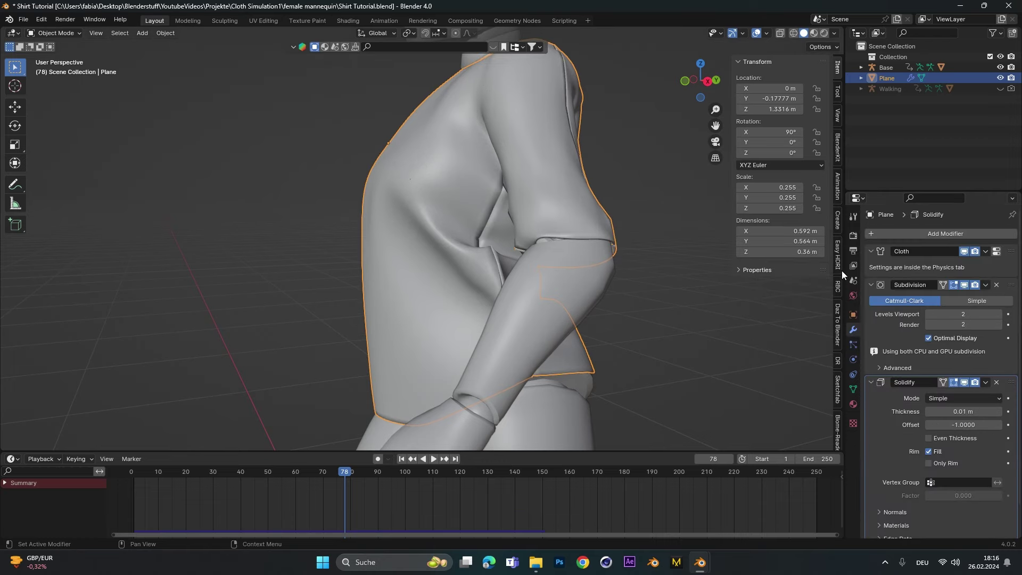
# Try Solidify thicknesses of 0.05 m and 0.13 m while viewing the sleeve hem, and settle on 0.001 m.
pyautogui.moveTo(496, 223); pyautogui.dragTo(450, 227, button='middle')
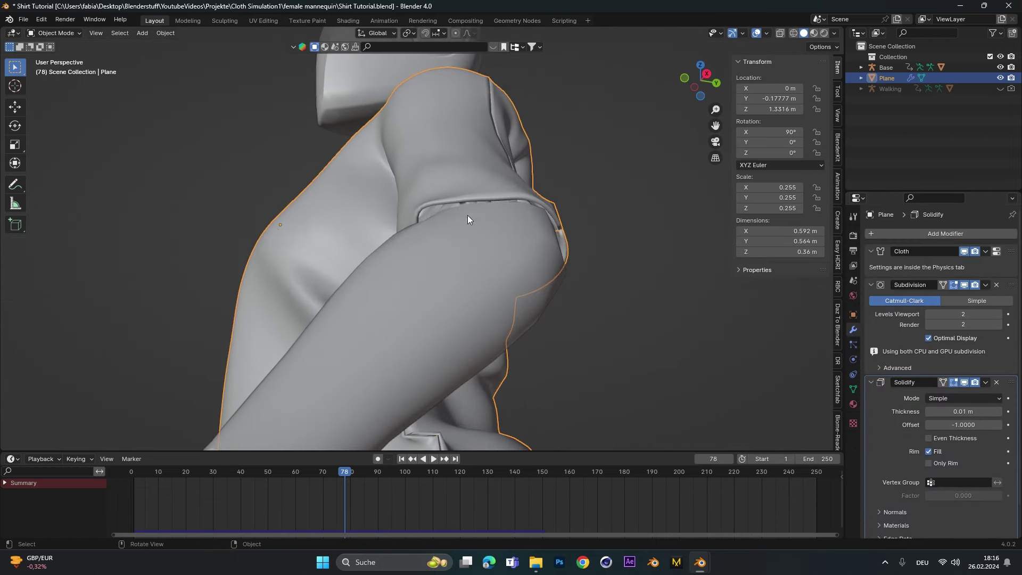
pyautogui.click(964, 412)
pyautogui.write('0.05')
pyautogui.press('Return')
pyautogui.moveTo(964, 405)
pyautogui.mouseDown()
pyautogui.moveTo(985, 404)
pyautogui.moveTo(967, 405)
pyautogui.mouseUp()
pyautogui.click(971, 400)
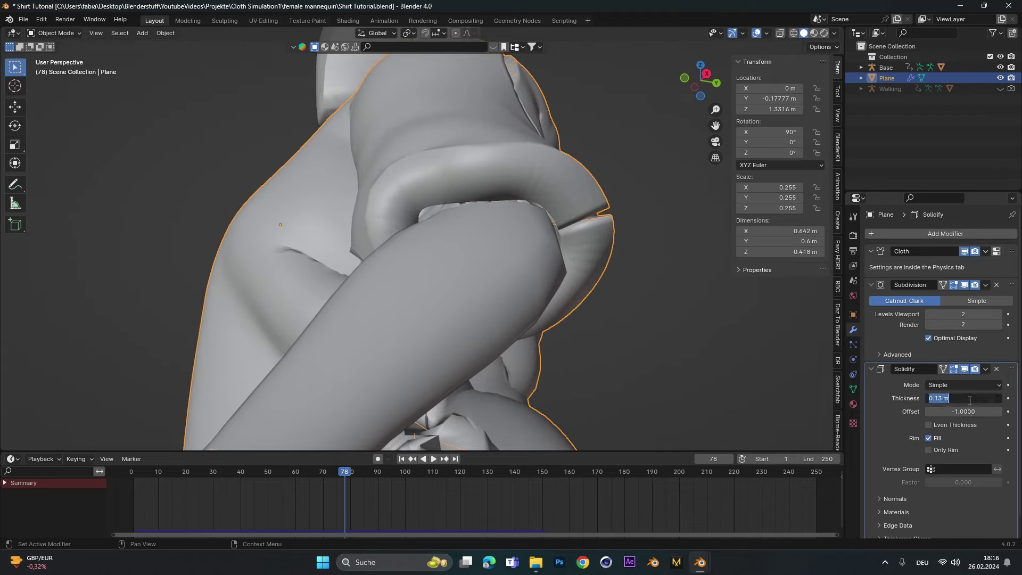
pyautogui.write('.001')
pyautogui.press('Return')
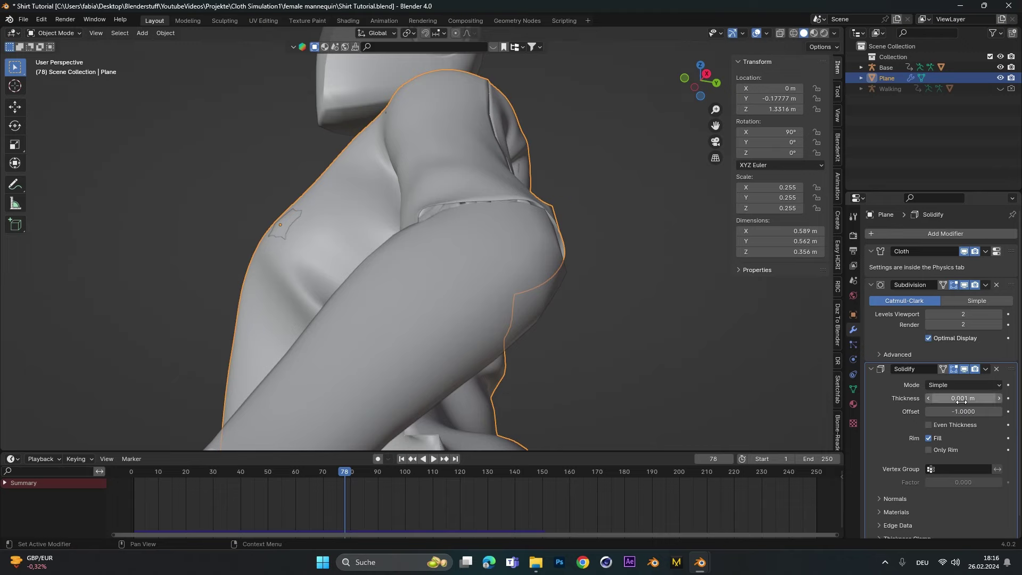
# Try a Solidify thickness of 0.005 m on the shirt while viewing its back and sleeve, and settle on 0.01 m.
pyautogui.moveTo(317, 248); pyautogui.dragTo(372, 255, button='middle')
pyautogui.click(980, 398)
pyautogui.click(946, 399)
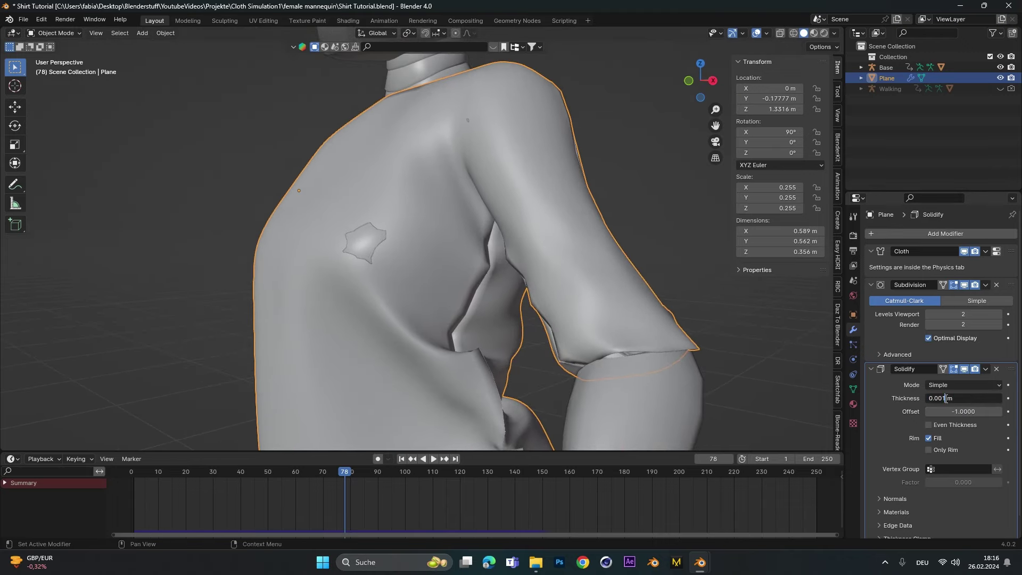
pyautogui.press('BackSpace')
pyautogui.write('5')
pyautogui.press('Return')
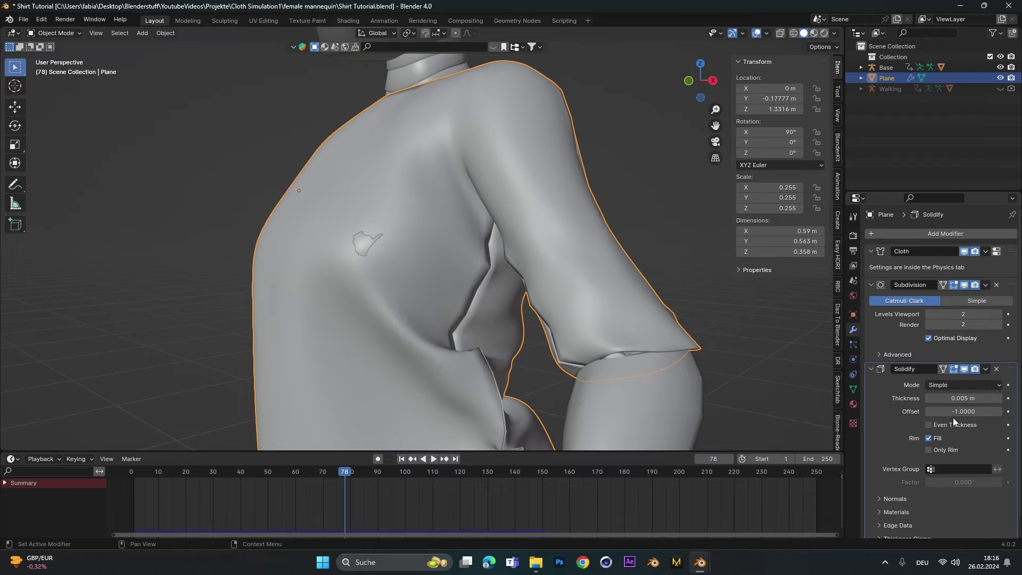
pyautogui.click(946, 399)
pyautogui.press('BackSpace')
pyautogui.write('9')
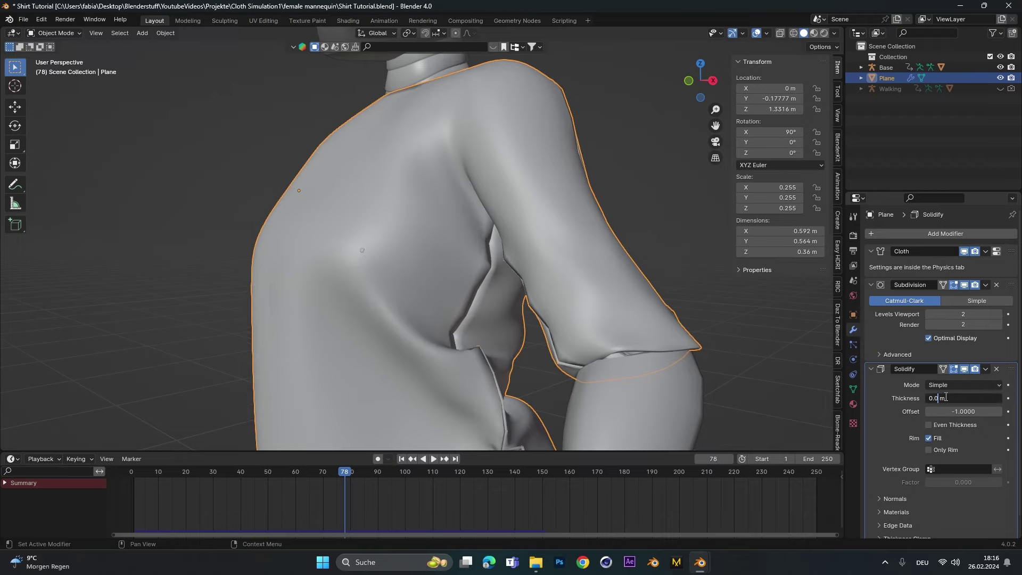
pyautogui.press('Return')
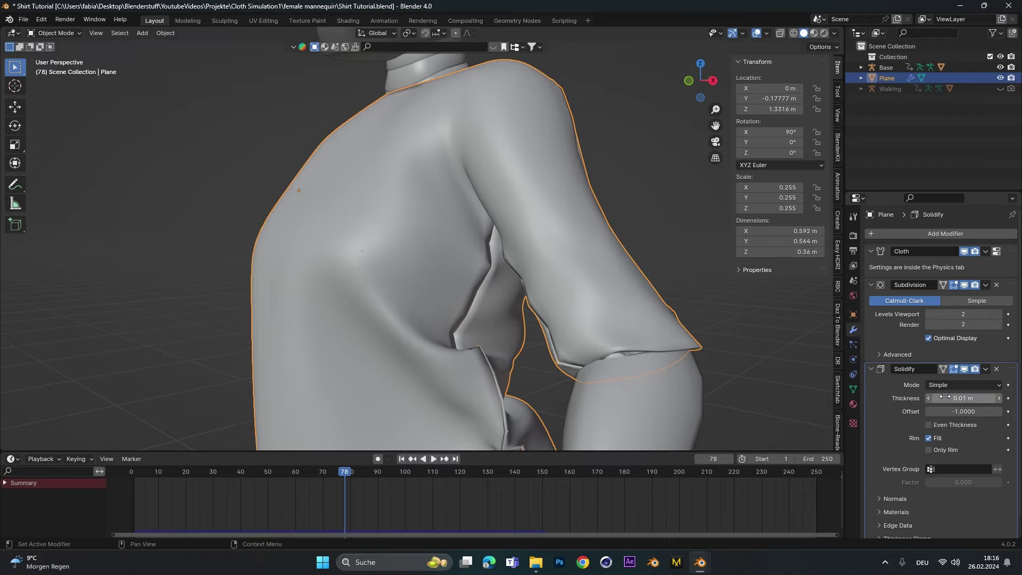
# Deselect the shirt and play the walk animation on from frame 78 to check how the thickened shirt moves.
pyautogui.scroll(-5, 535, 201)
pyautogui.click(533, 199)
pyautogui.moveTo(408, 297); pyautogui.dragTo(440, 315, button='middle')
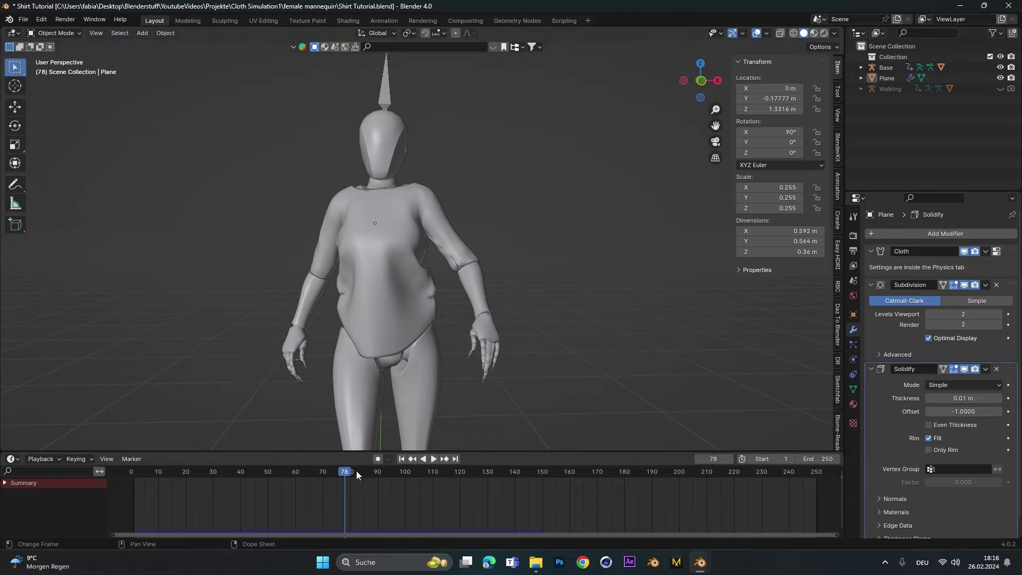
pyautogui.press('space')
pyautogui.moveTo(385, 478); pyautogui.dragTo(406, 496)
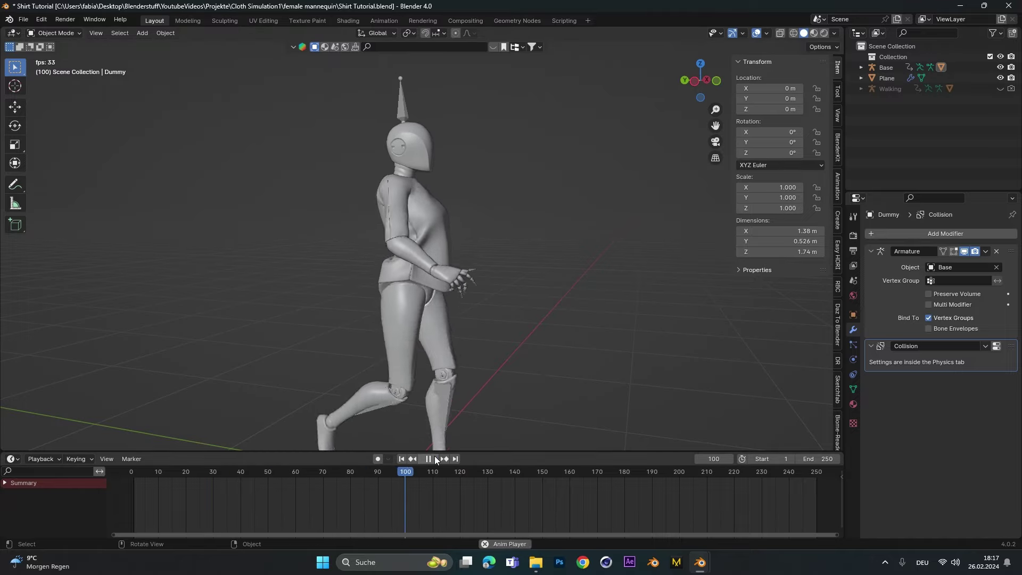
pyautogui.click(435, 458)
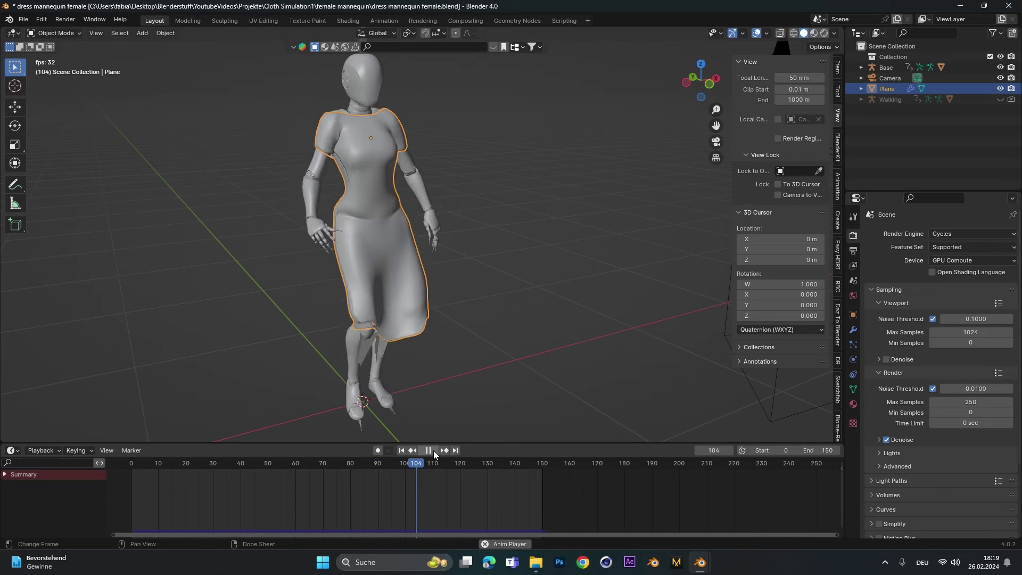
# Return the dress animation to frame 0 and examine the dress mesh in Edit Mode from the neckline to the hem.
pyautogui.click(417, 475)
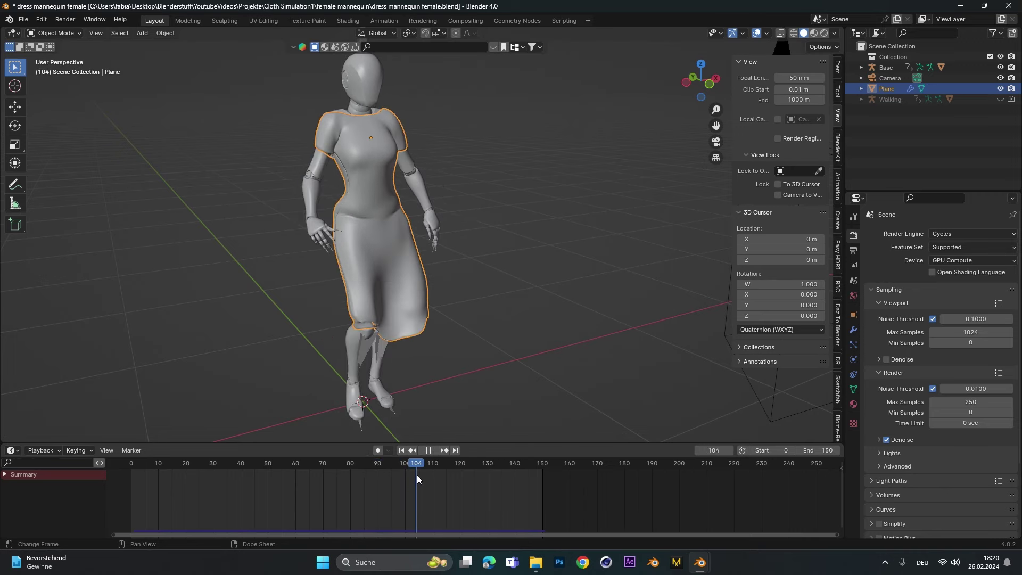
pyautogui.moveTo(417, 475); pyautogui.dragTo(131, 474)
pyautogui.press('Tab')
pyautogui.moveTo(394, 253); pyautogui.dragTo(424, 248, button='middle')
pyautogui.scroll(5, 429, 256)
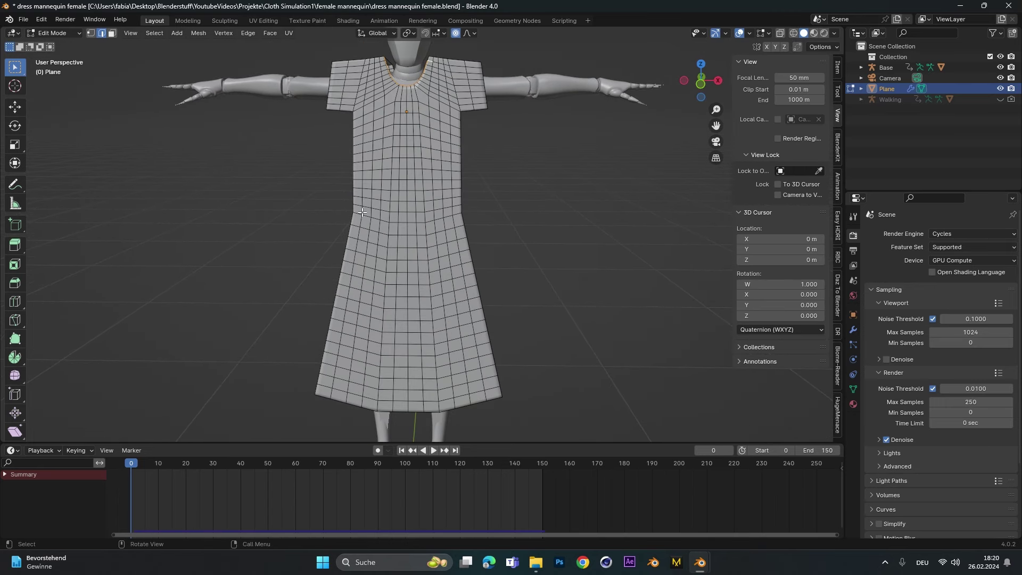
pyautogui.moveTo(365, 410); pyautogui.dragTo(378, 253, button='middle')
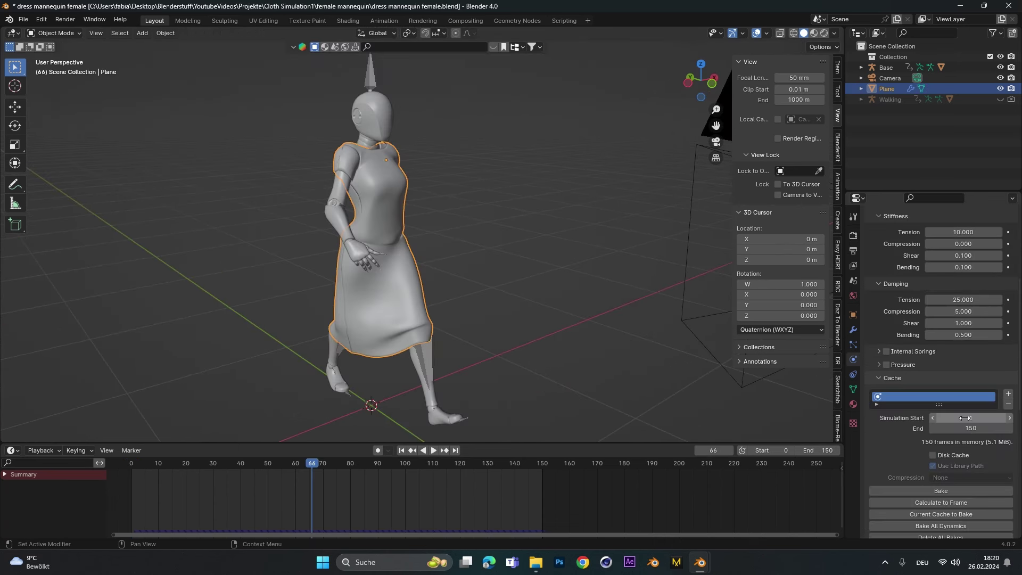
# Review the dress's cloth physics settings from vertex mass to collisions, plus its Subdivision and Solidify modifier values.
pyautogui.scroll(2, 908, 402)
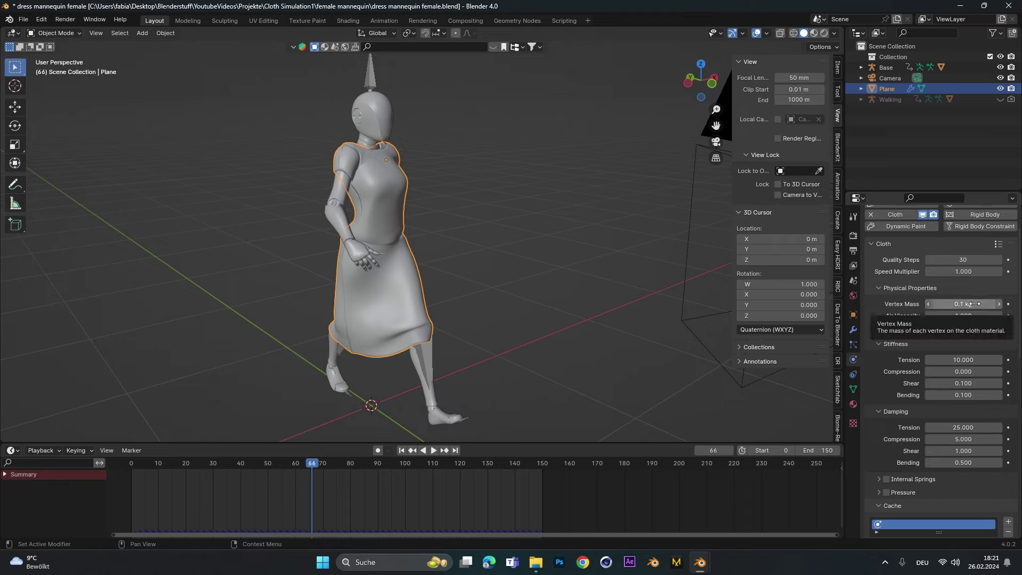
pyautogui.scroll(-3, 975, 302)
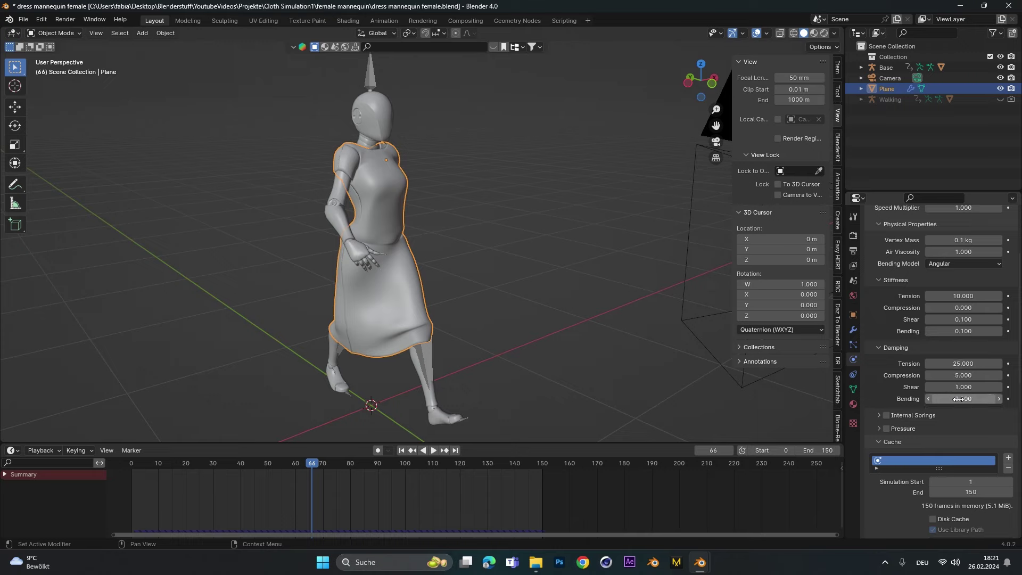
pyautogui.scroll(-12, 902, 365)
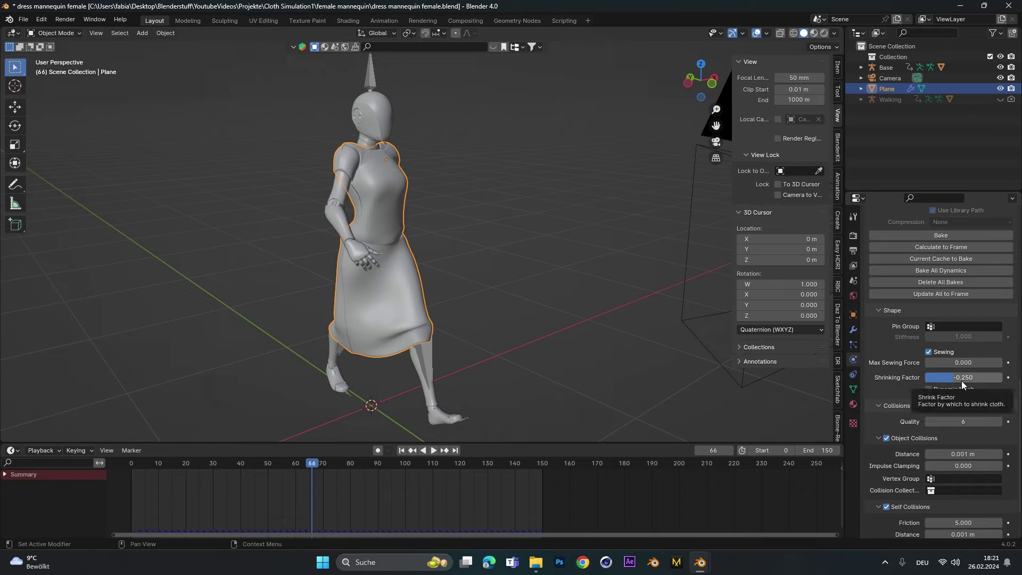
pyautogui.scroll(-3, 972, 420)
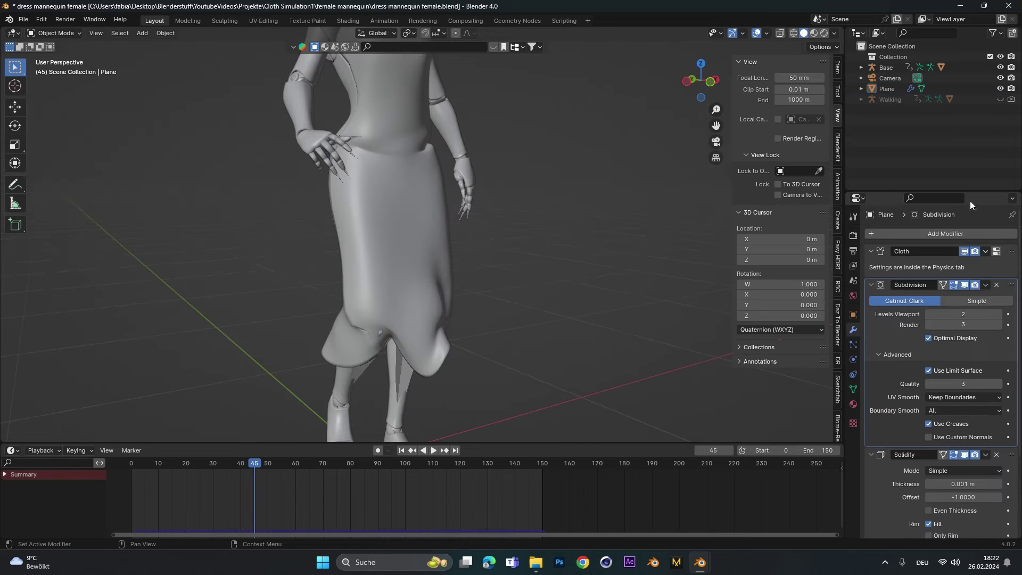
pyautogui.scroll(-4, 934, 360)
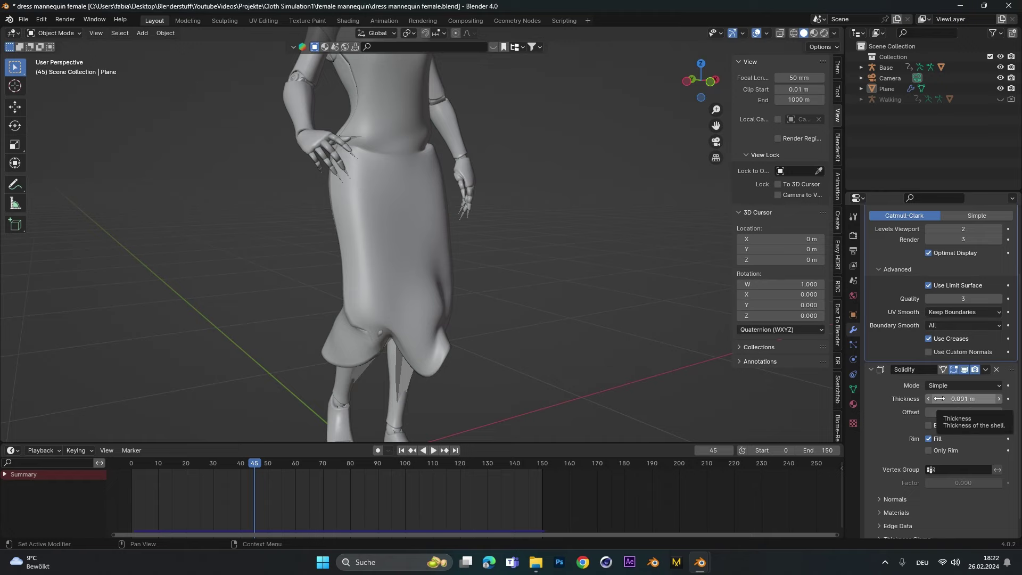
# Advance the dress animation to frame 82 and select the mannequin to examine its collision settings.
pyautogui.press('space')
pyautogui.moveTo(256, 466); pyautogui.dragTo(324, 481)
pyautogui.press('space')
pyautogui.click(489, 255)
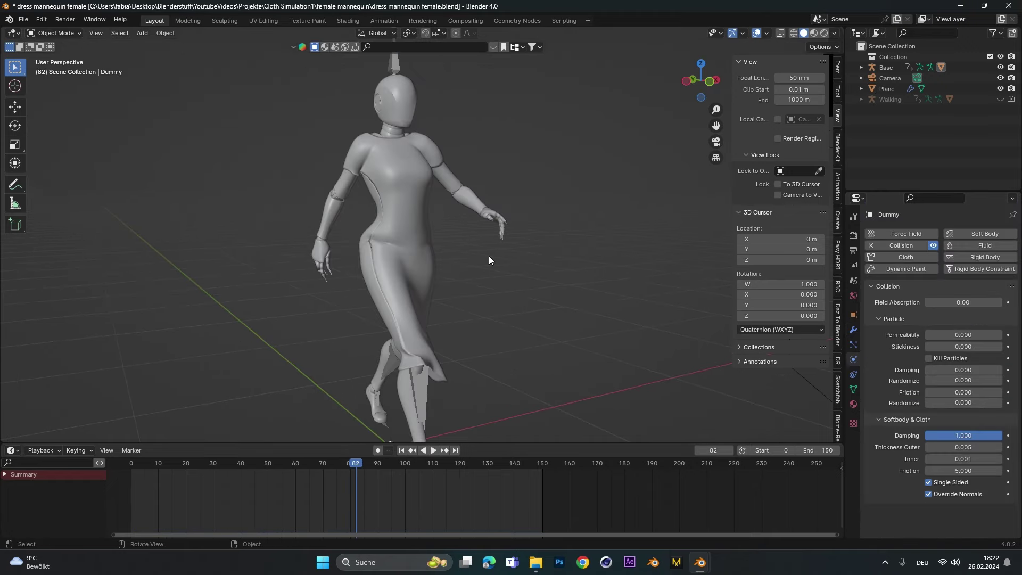
pyautogui.click(407, 111)
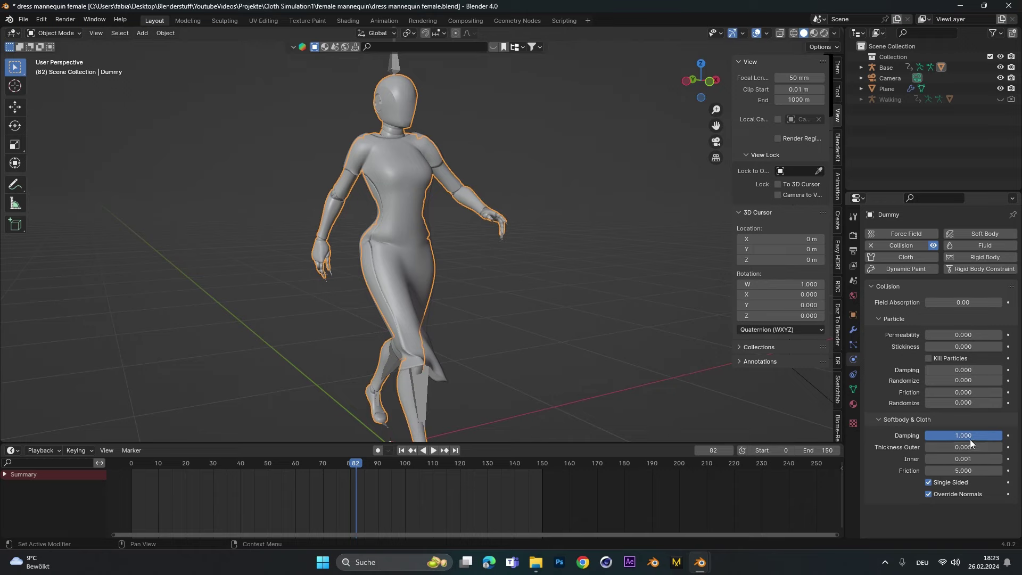
# Inspect the dress's side seam and skirt up close at frame 82, and view the whole figure at frame 97.
pyautogui.moveTo(389, 149); pyautogui.dragTo(504, 136, button='middle')
pyautogui.click(504, 137)
pyautogui.scroll(3, 495, 194)
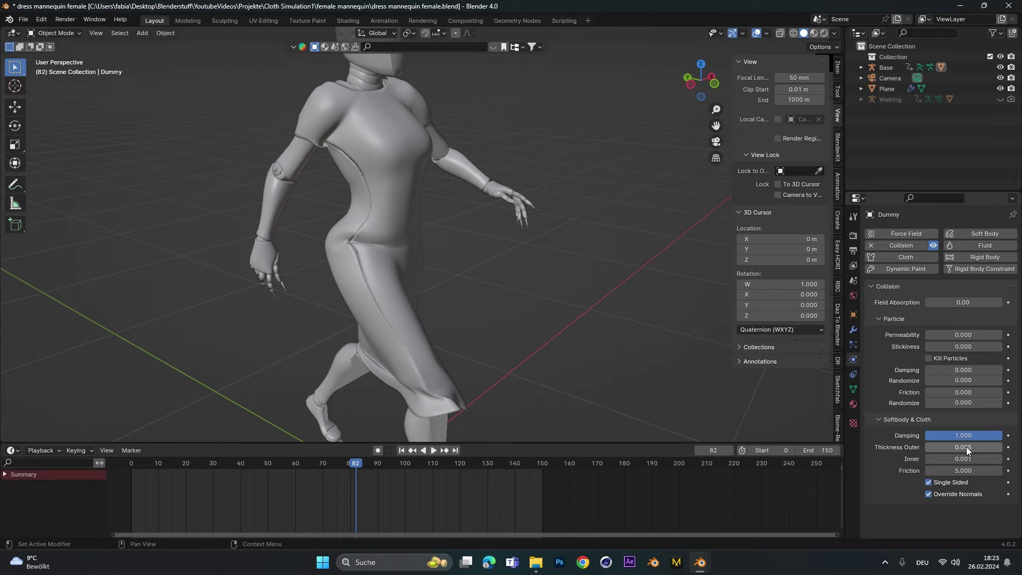
pyautogui.moveTo(261, 189); pyautogui.dragTo(414, 395, button='middle')
pyautogui.moveTo(372, 465); pyautogui.dragTo(396, 467)
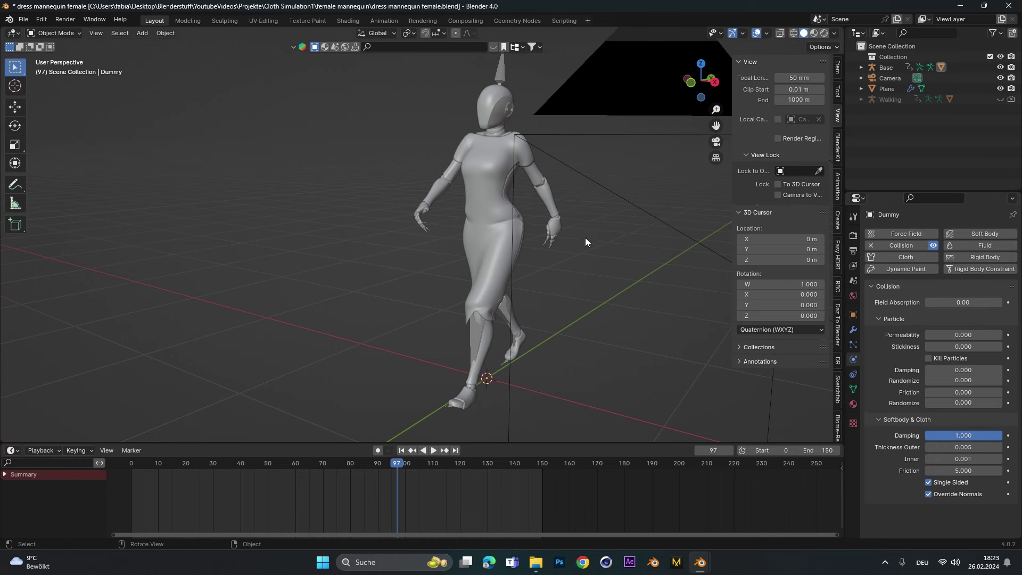
pyautogui.moveTo(585, 237)
pyautogui.mouseDown(button='middle')
pyautogui.moveTo(554, 224)
pyautogui.moveTo(587, 212)
pyautogui.mouseUp(button='middle')
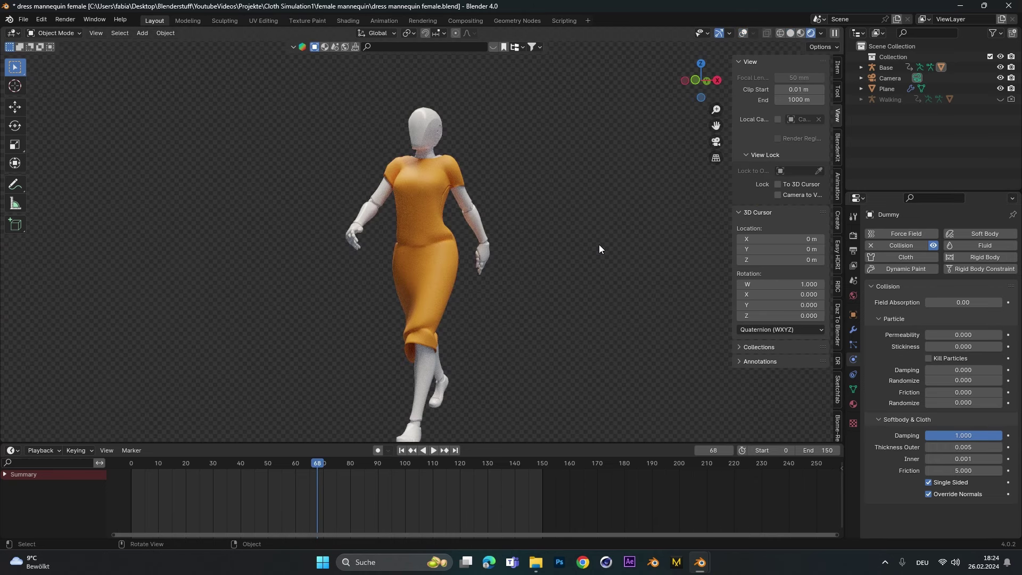